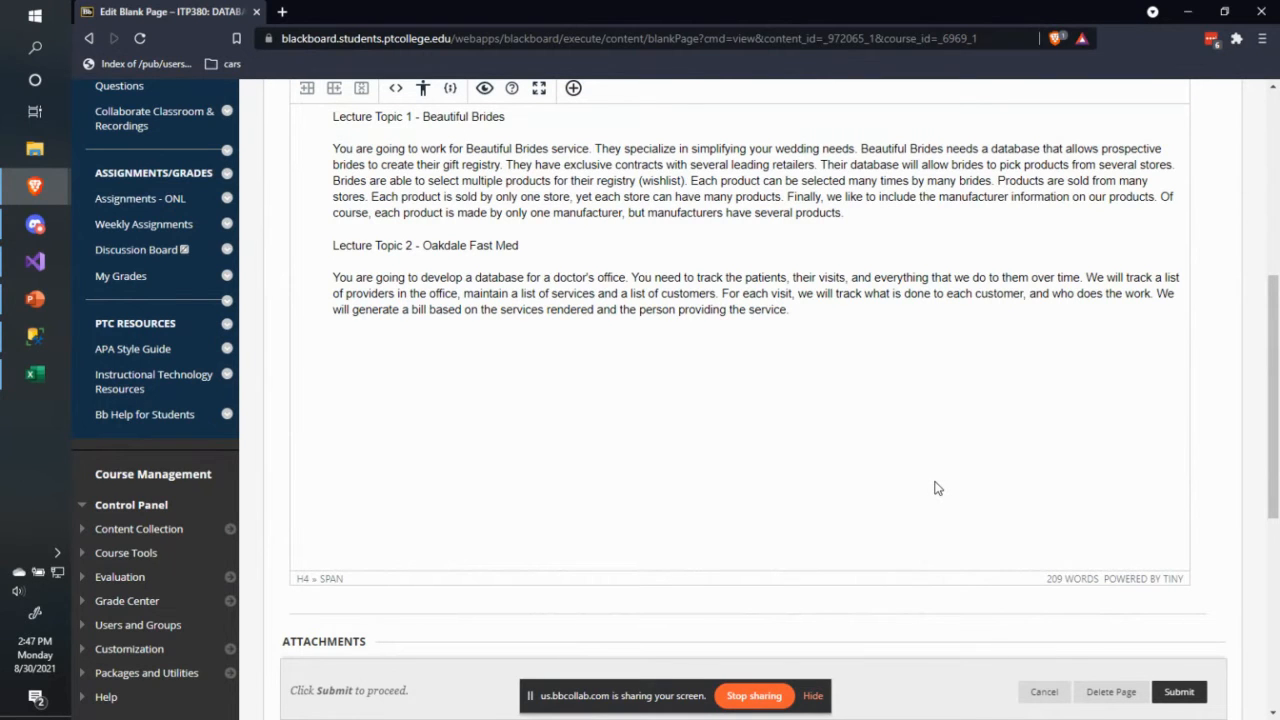
# - Hide the screen-sharing notice and review the Oakdale Fast Med description under Lecture Topic 2
pyautogui.click(813, 695)
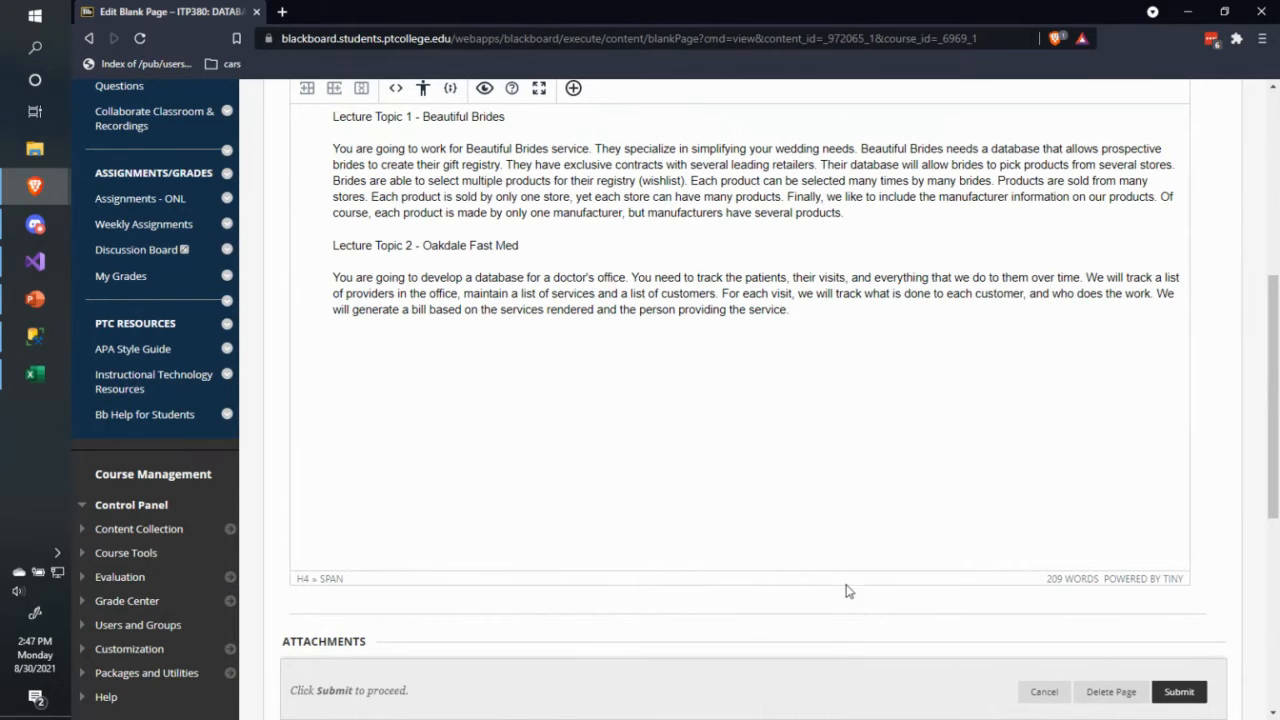
pyautogui.moveTo(793, 310); pyautogui.dragTo(412, 261)
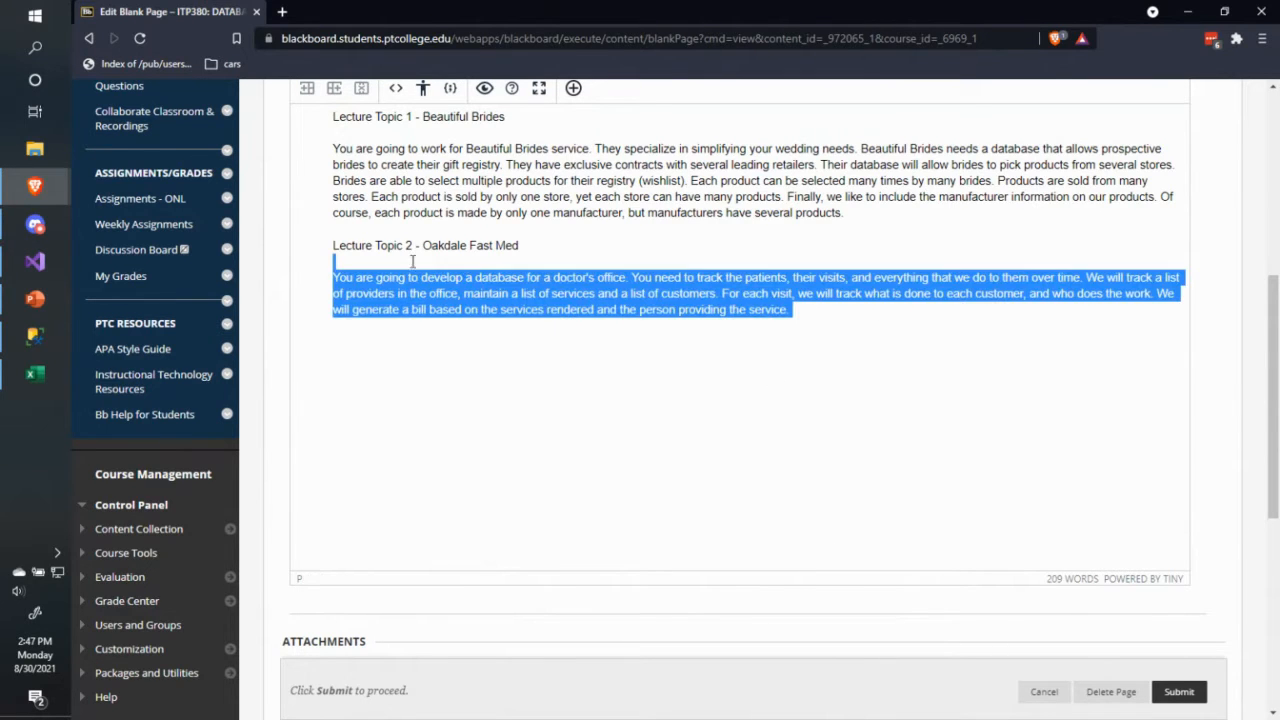
pyautogui.click(602, 358)
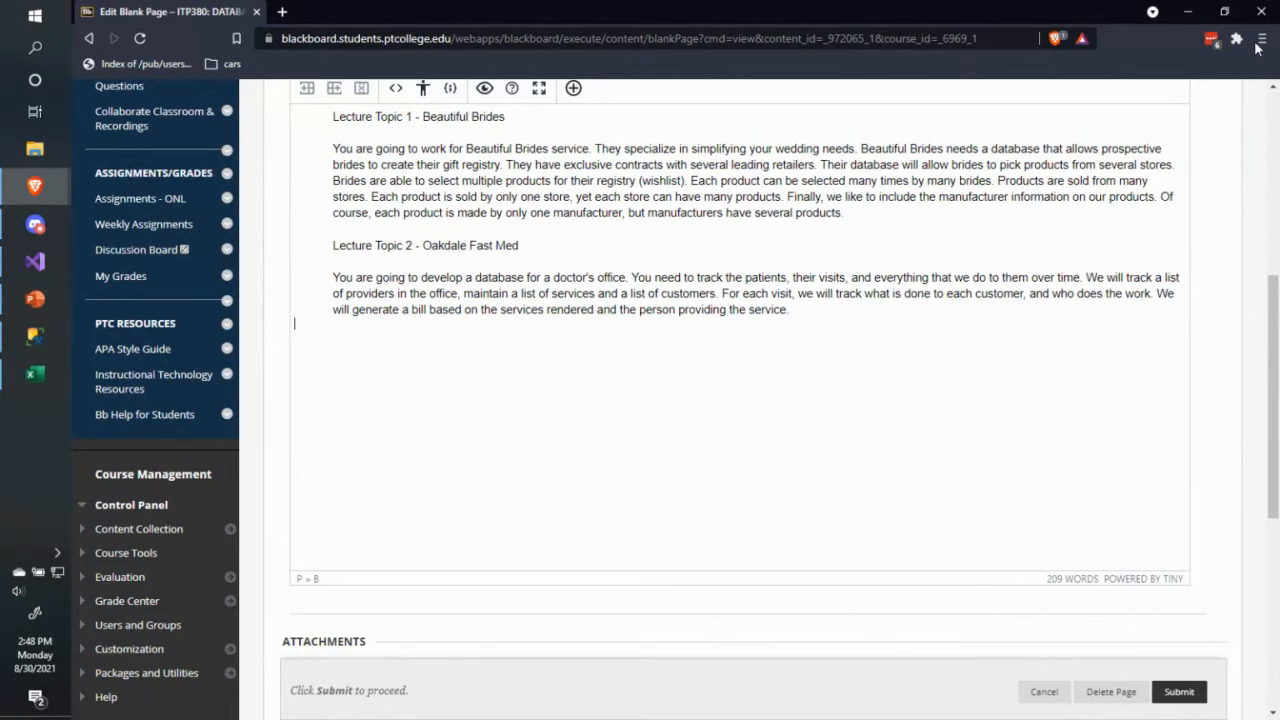
# - Switch to the blank Excel workbook and enter the table heading Customers in cell B2
pyautogui.click(1189, 13)
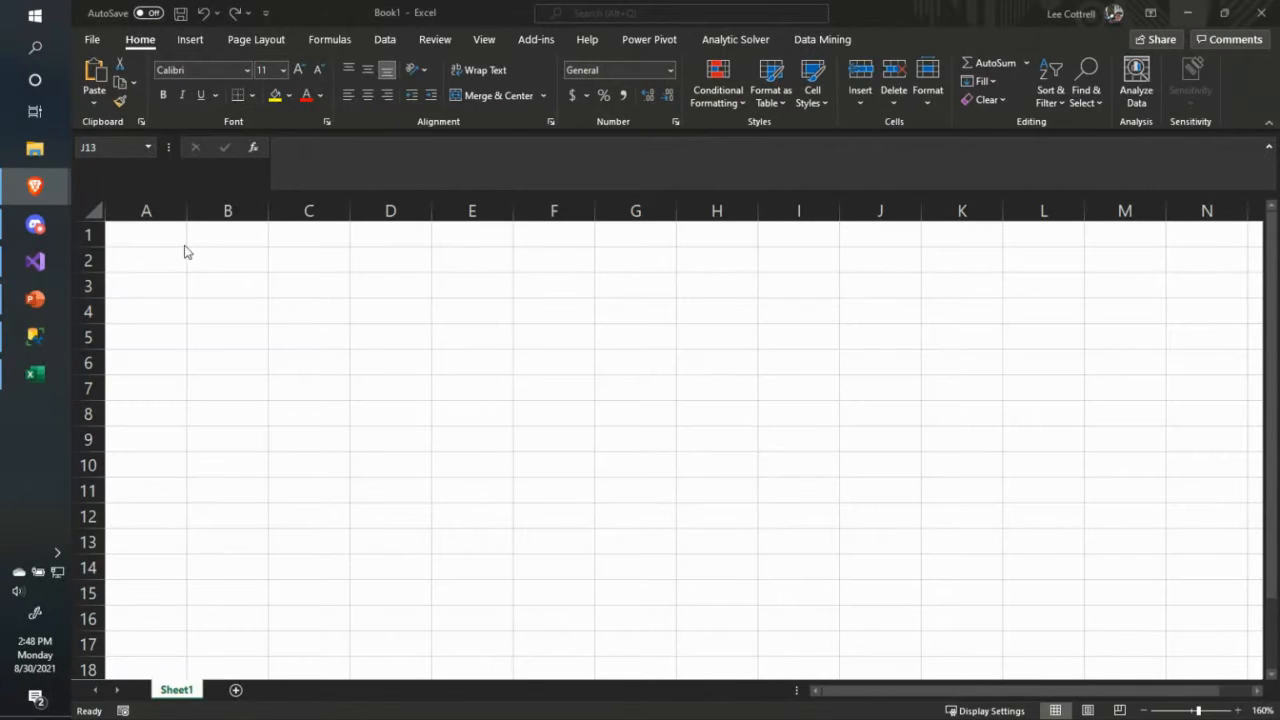
pyautogui.click(152, 236)
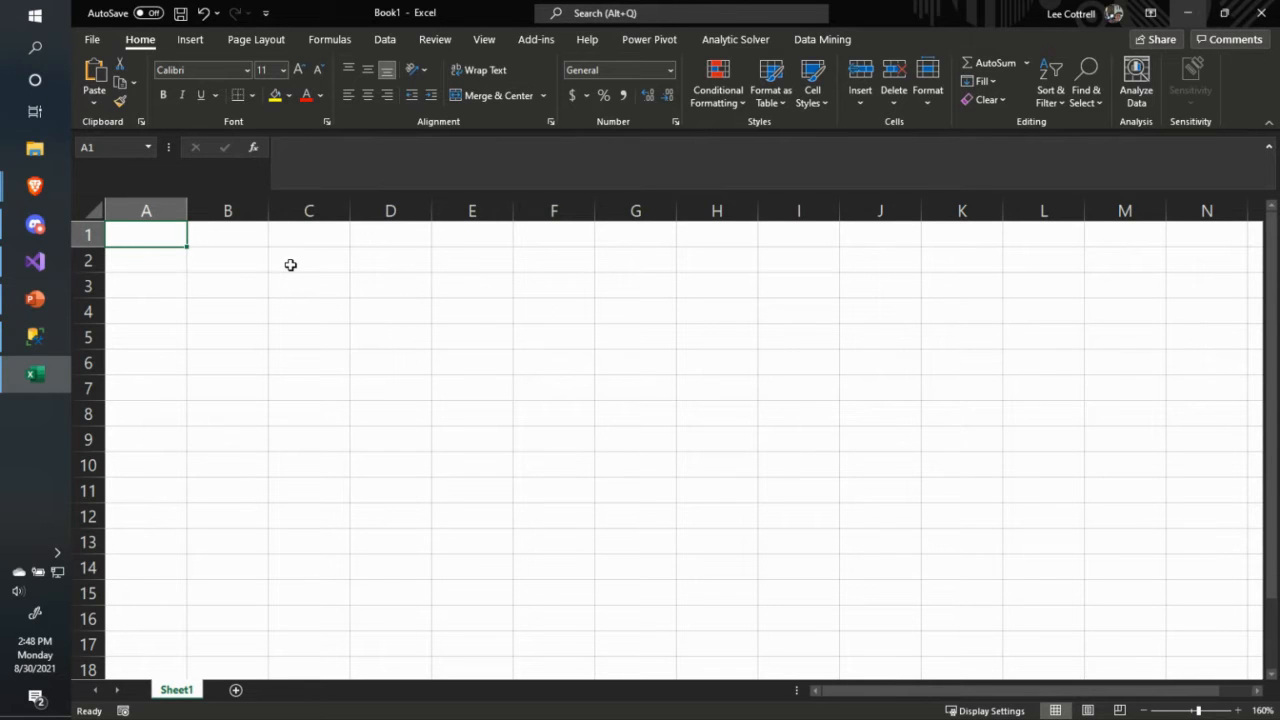
pyautogui.press('Down')
pyautogui.press('Right')
pyautogui.write('Cust')
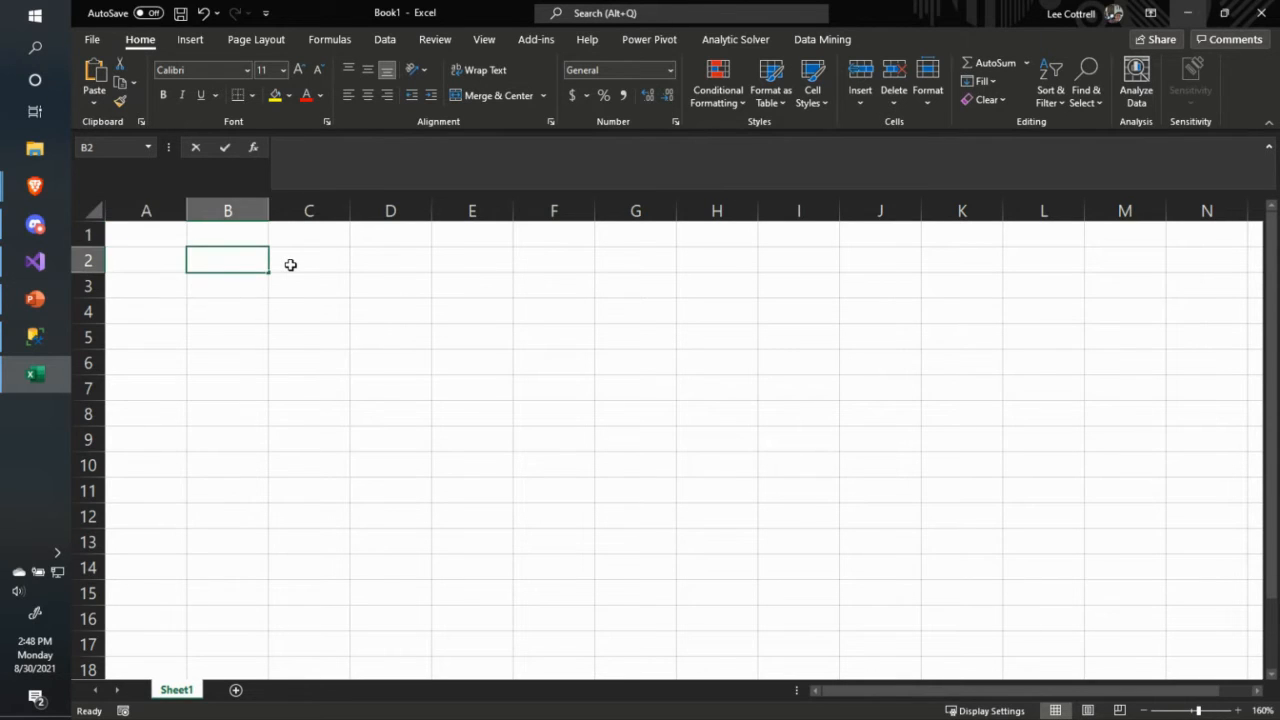
pyautogui.write('omers')
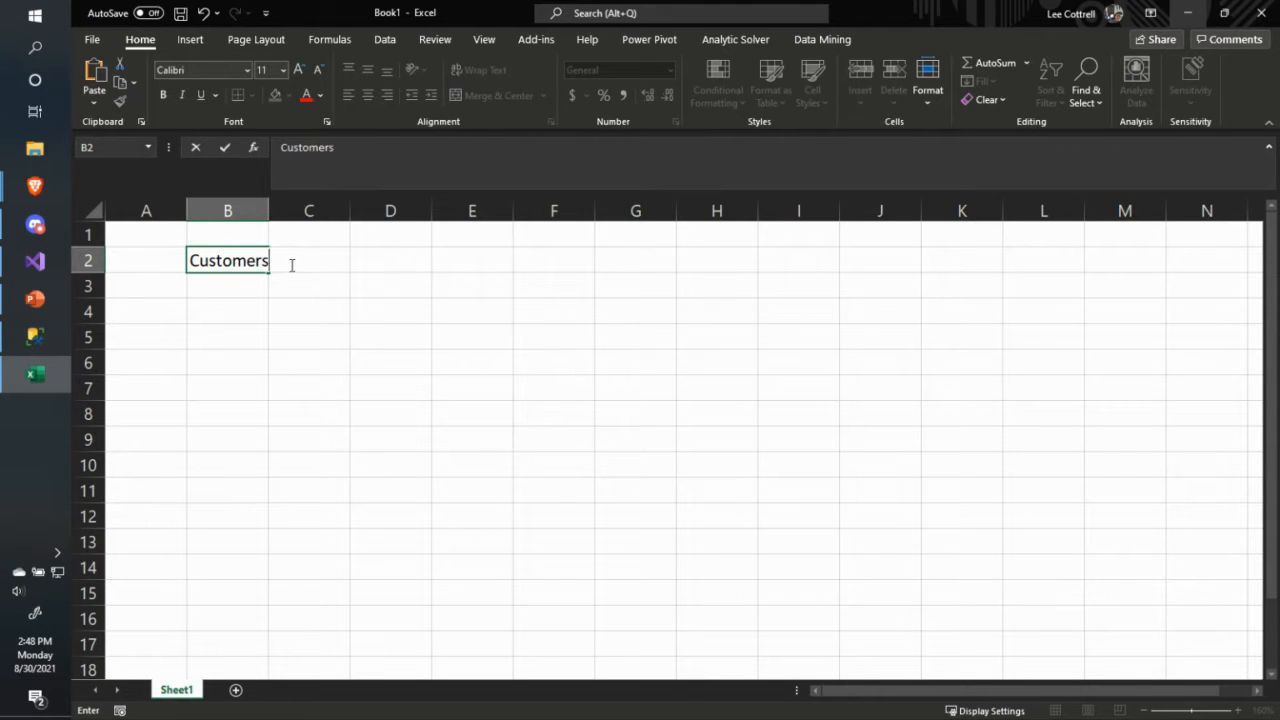
pyautogui.press('Return')
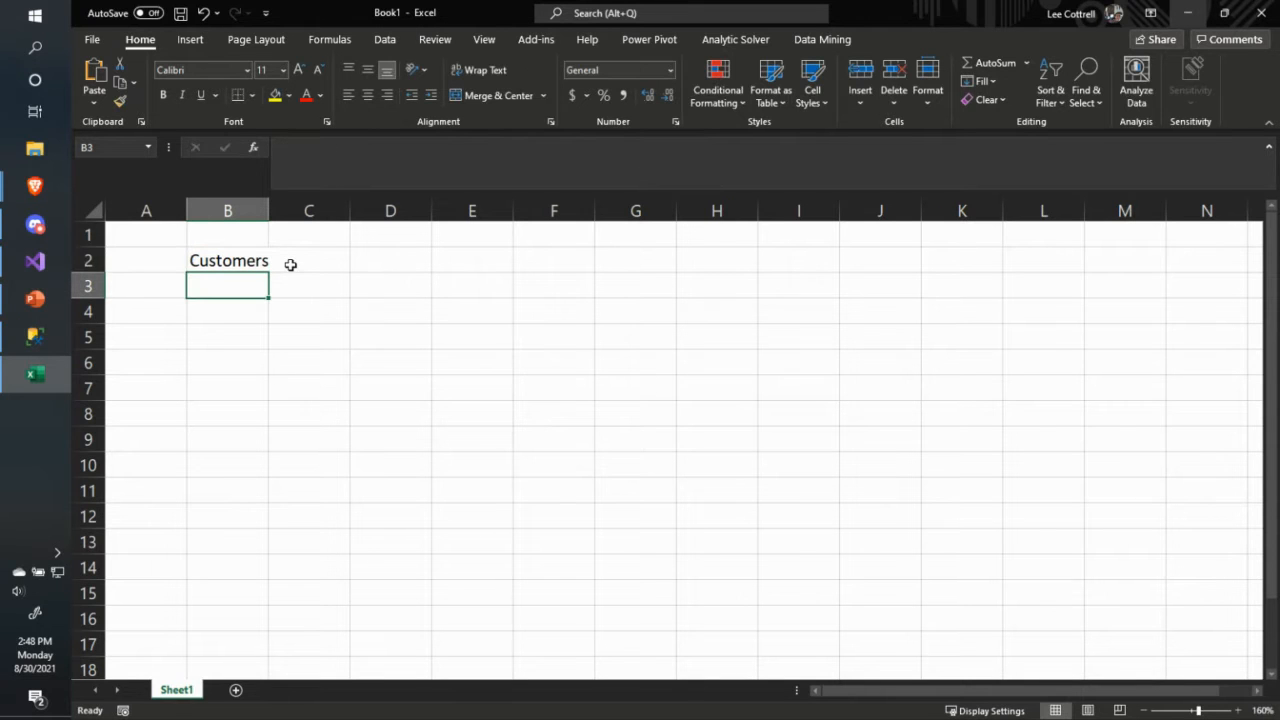
# - Enter the field name custID in cell B3 under the Customers heading
pyautogui.write('custIS')
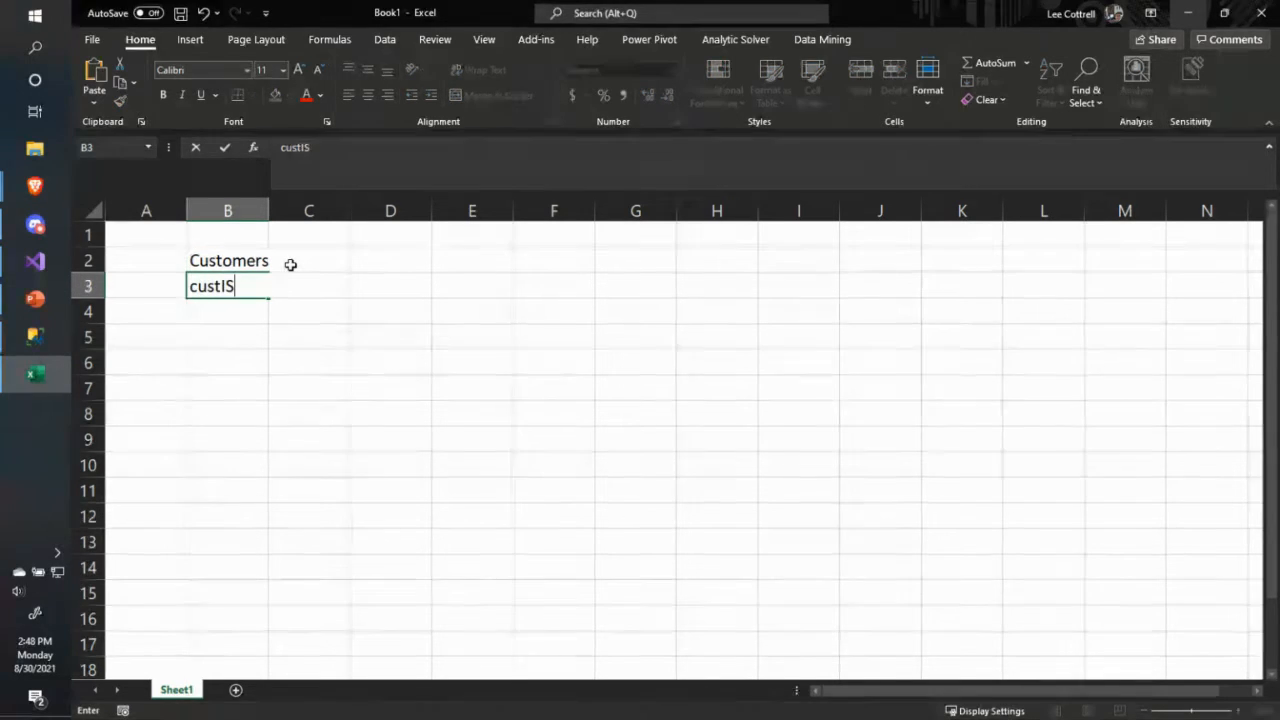
pyautogui.press('Return')
pyautogui.press('Up')
pyautogui.write('custID')
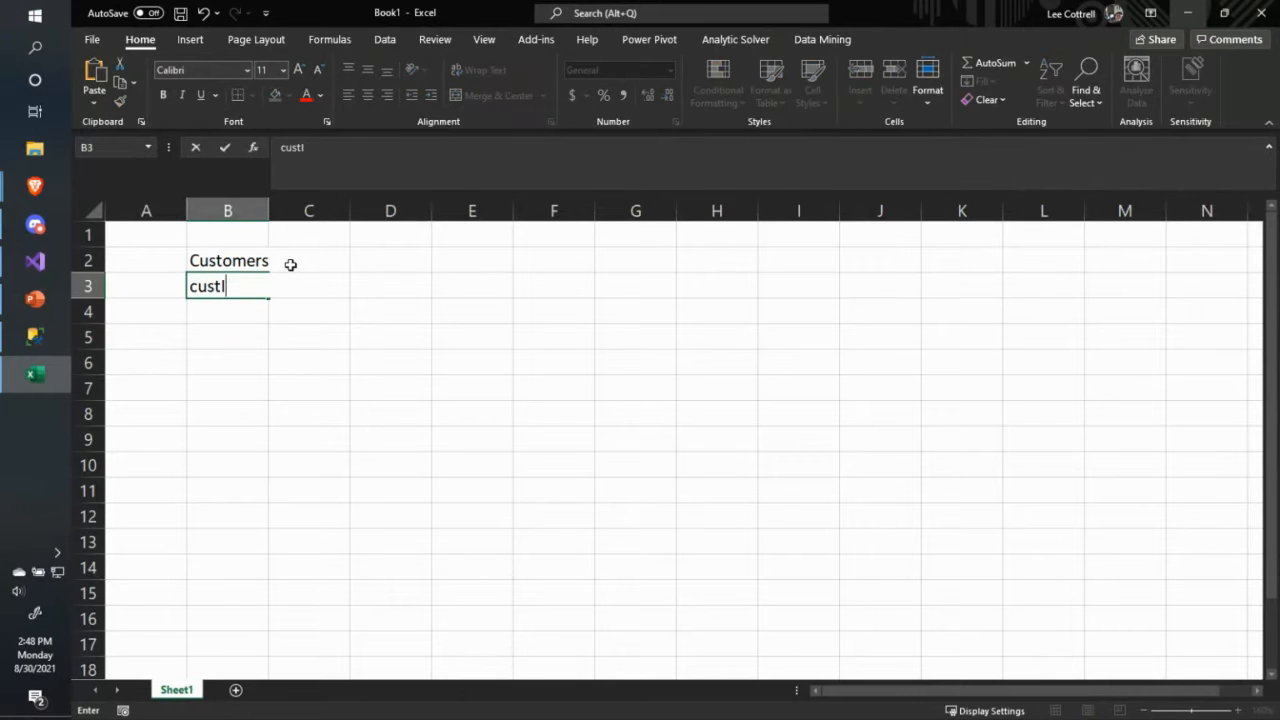
pyautogui.press('Return')
# - Enter the field name custName in cell B4 below custID
pyautogui.write('fustnam')
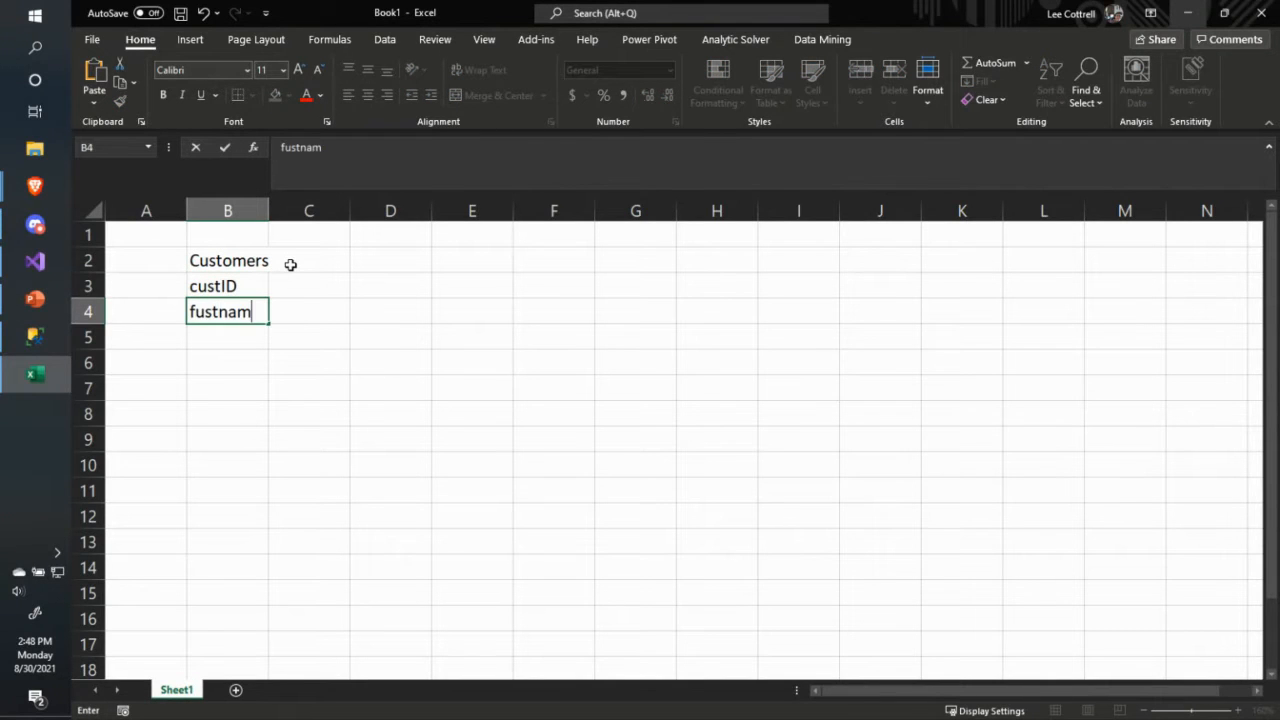
pyautogui.press('BackSpace')
pyautogui.press('BackSpace')
pyautogui.press('BackSpace')
pyautogui.press('BackSpace')
pyautogui.press('BackSpace')
pyautogui.press('BackSpace')
pyautogui.press('BackSpace')
pyautogui.write('custName')
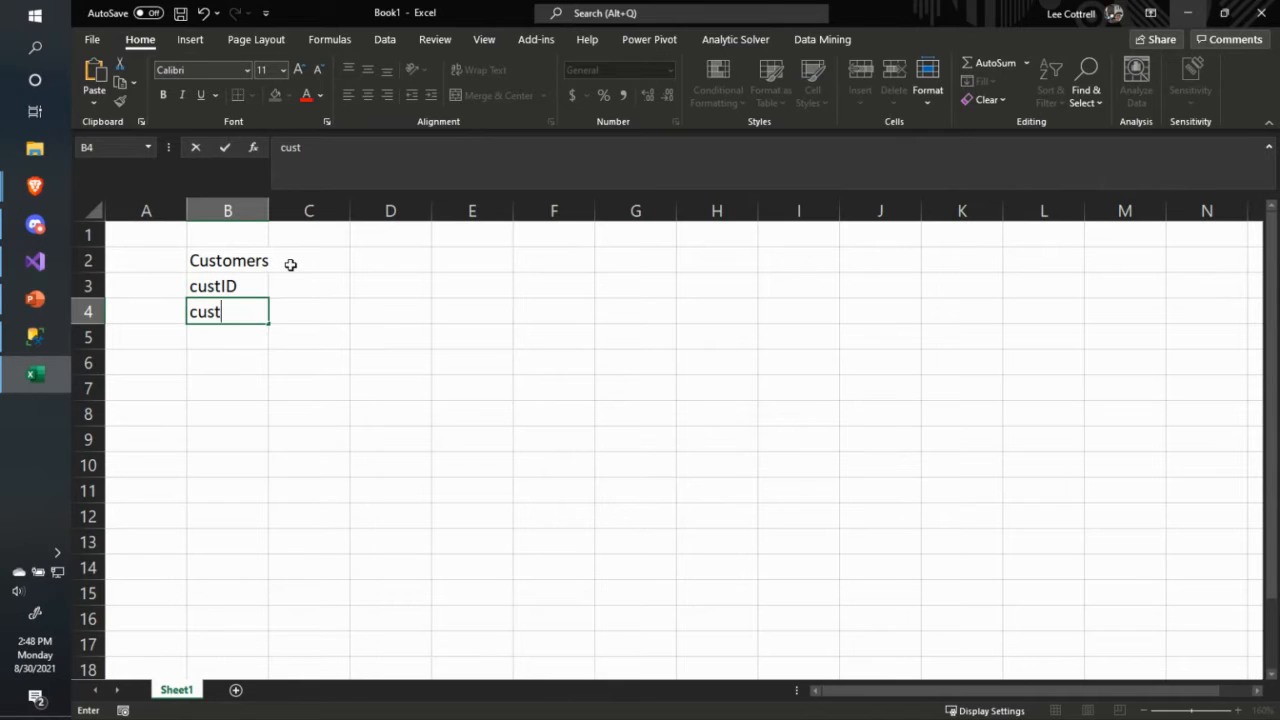
pyautogui.press('Return')
# - Add the field names custAddress in B5 and custComplaint in B6 to the Customers list
pyautogui.write('cust')
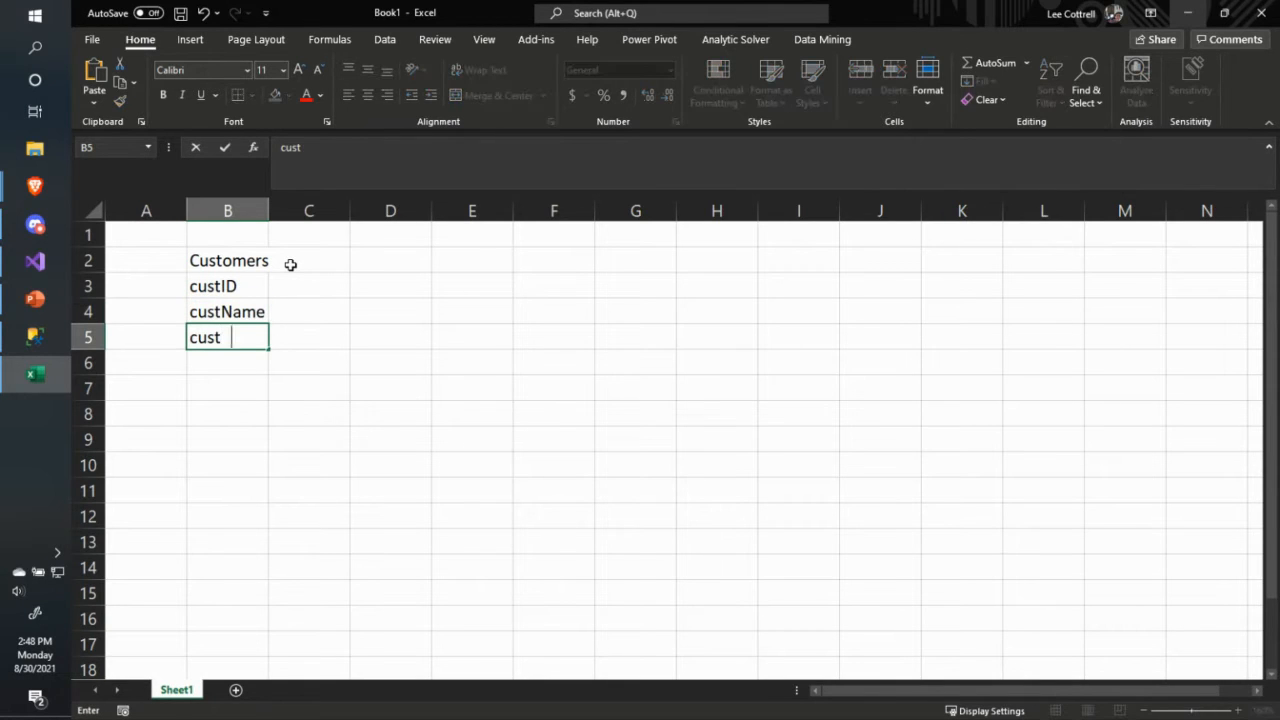
pyautogui.write('Address')
pyautogui.press('Return')
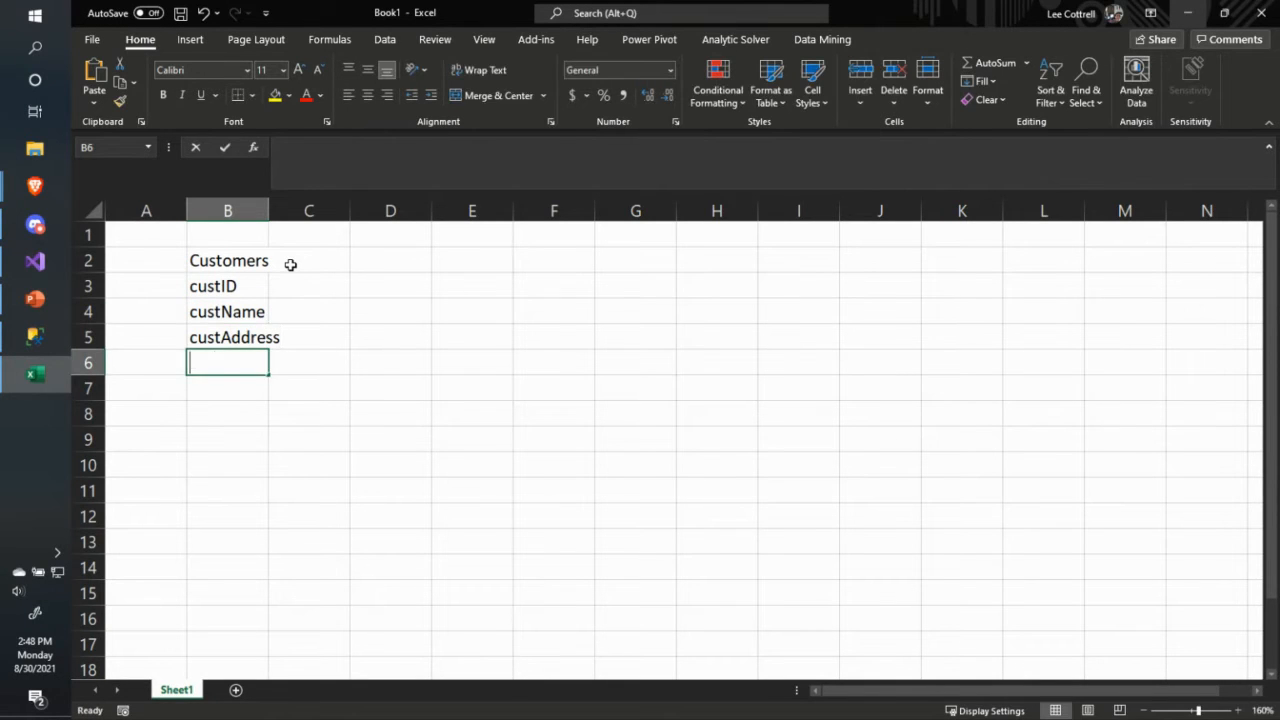
pyautogui.write('cust')
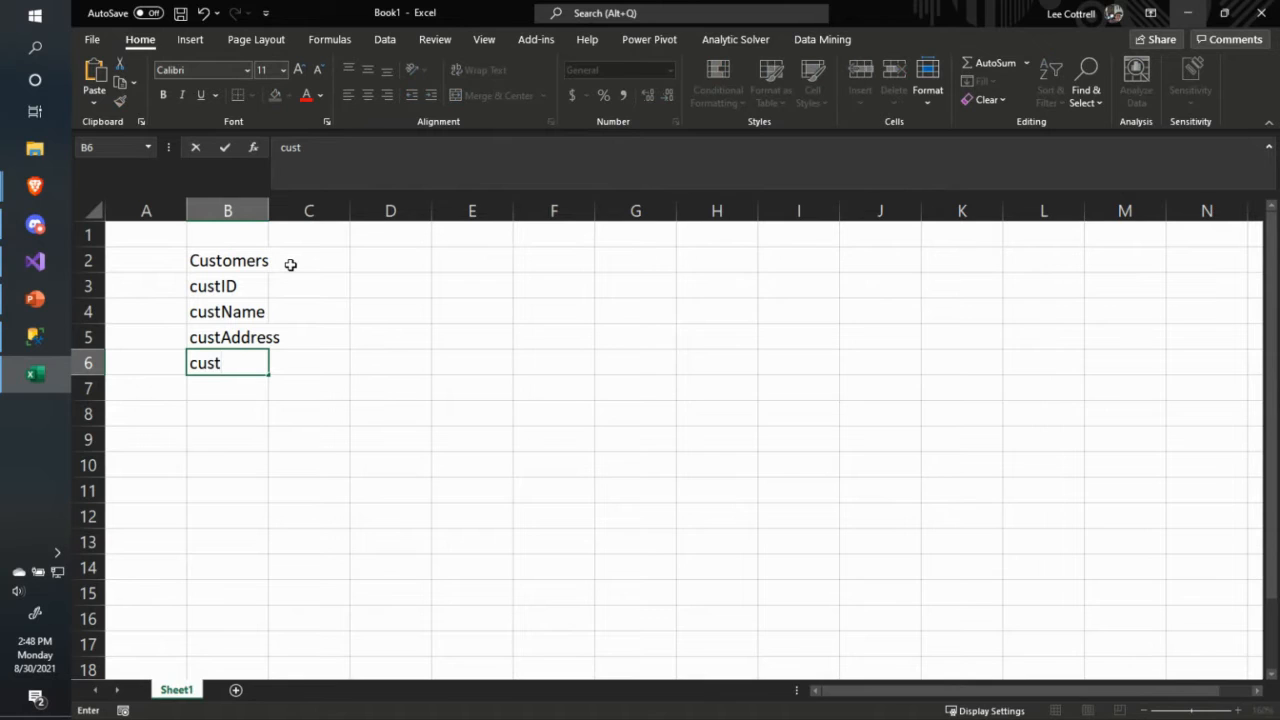
pyautogui.write('Complaint')
pyautogui.press('Return')
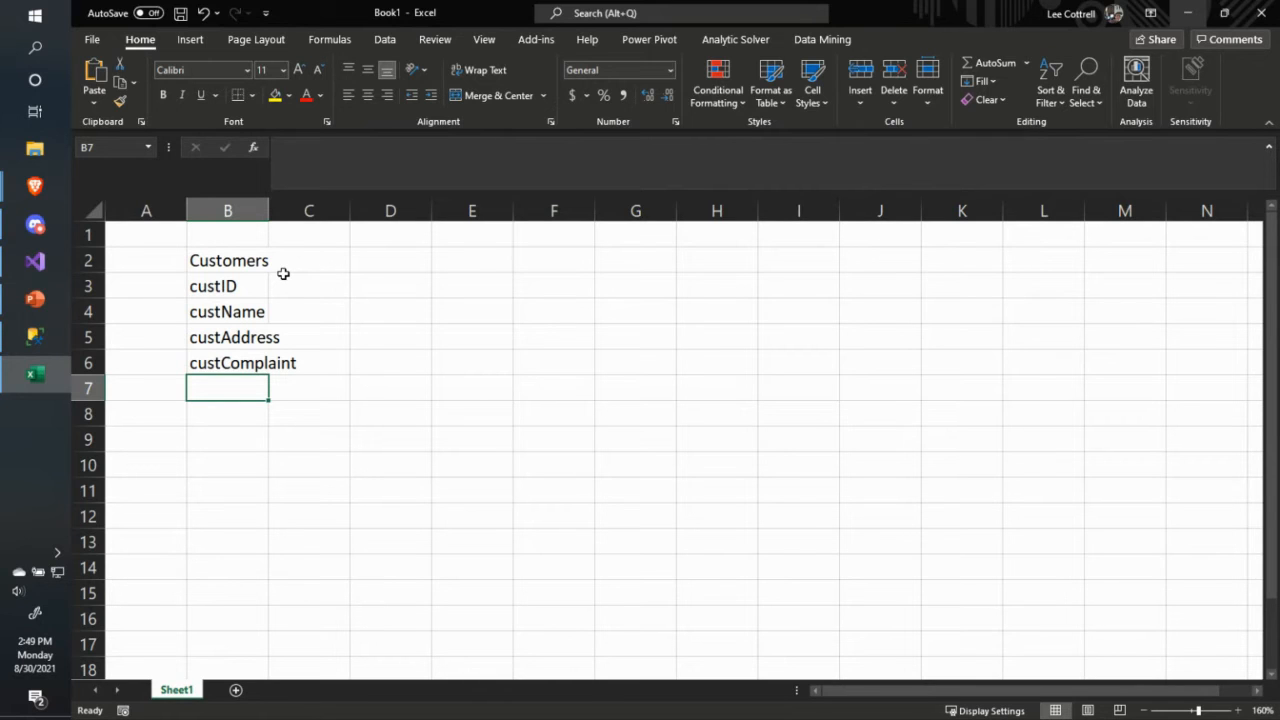
# - Split custName into fname in B4 and lname in B5, shifting the cells below down by one
pyautogui.click(233, 315)
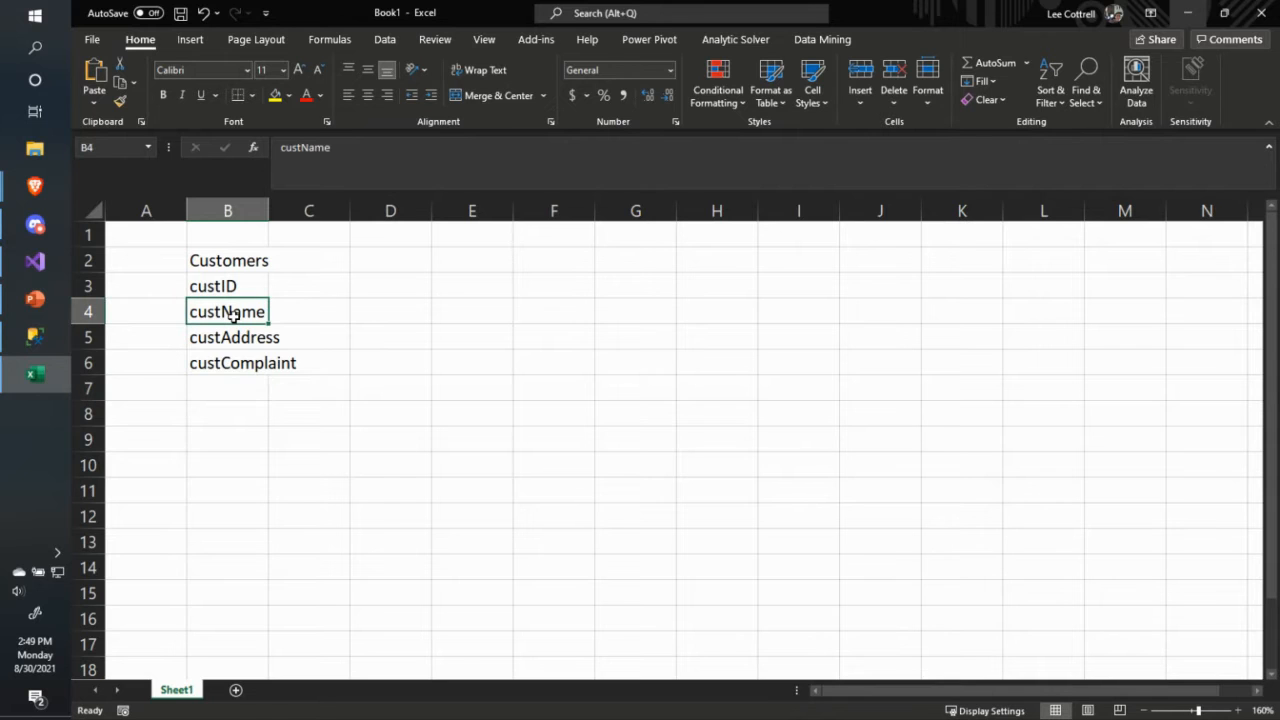
pyautogui.rightClick(233, 315)
pyautogui.click(294, 372)
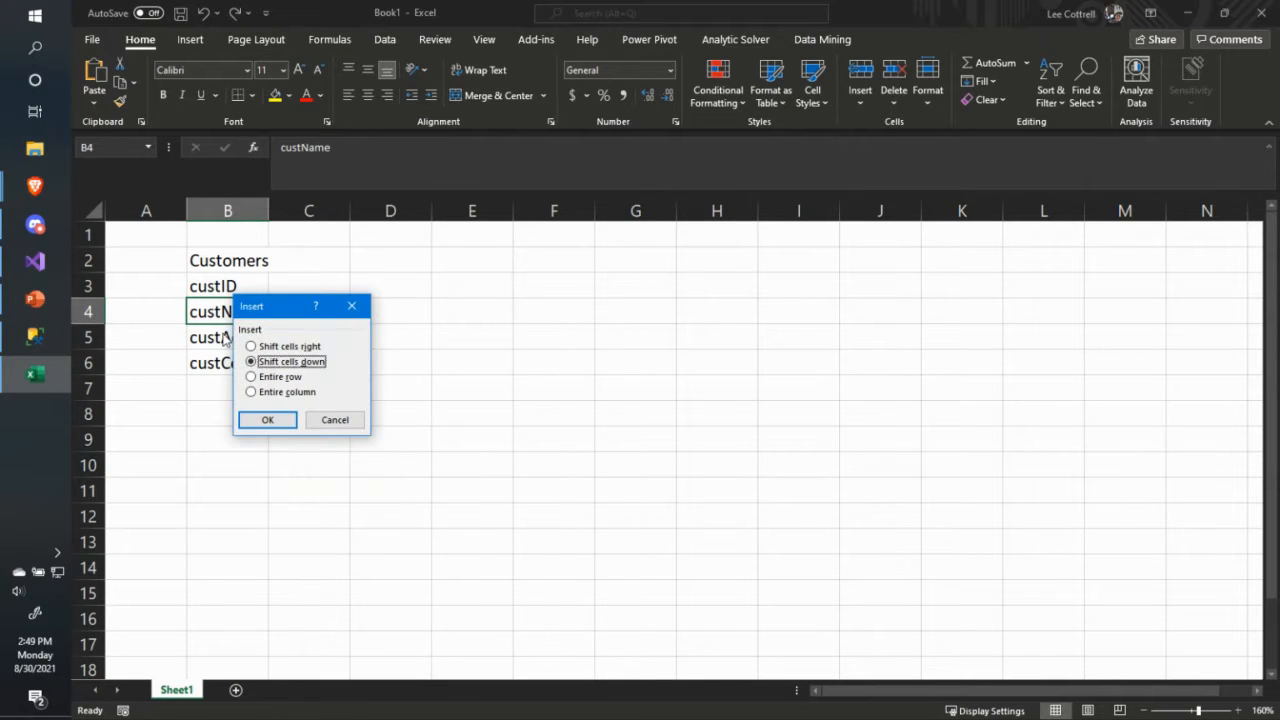
pyautogui.click(267, 419)
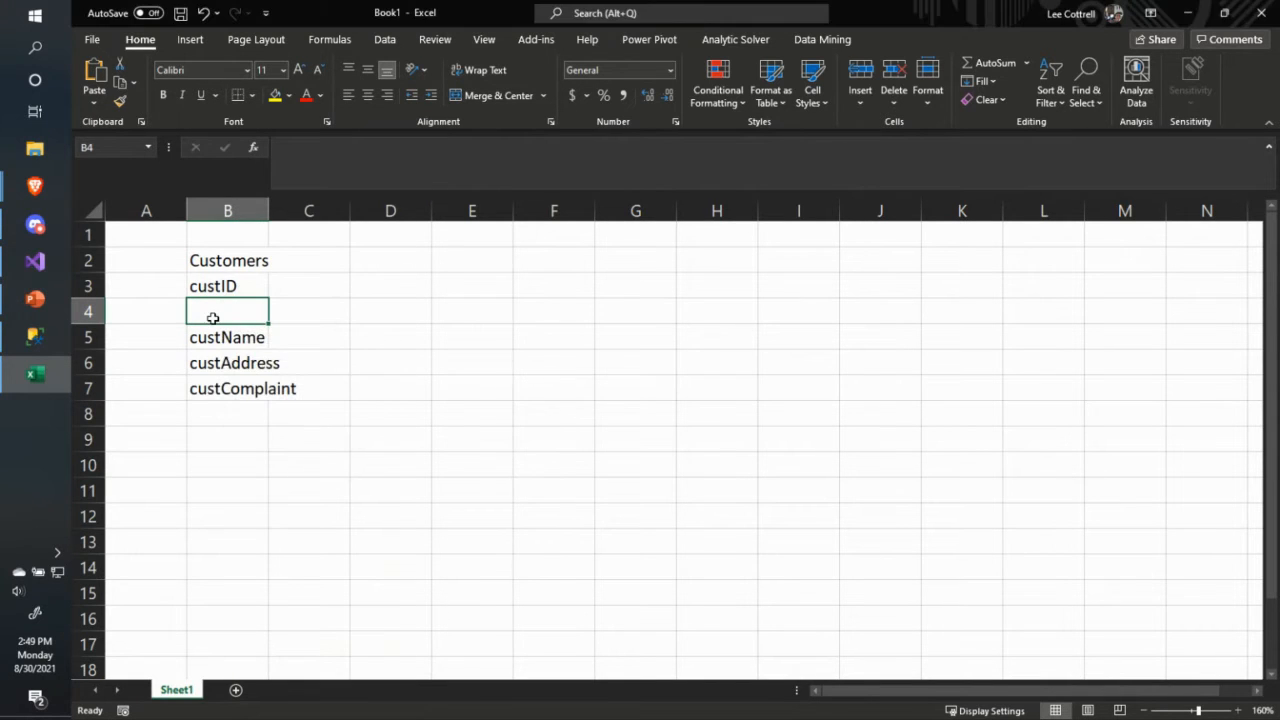
pyautogui.write('fname')
pyautogui.press('Return')
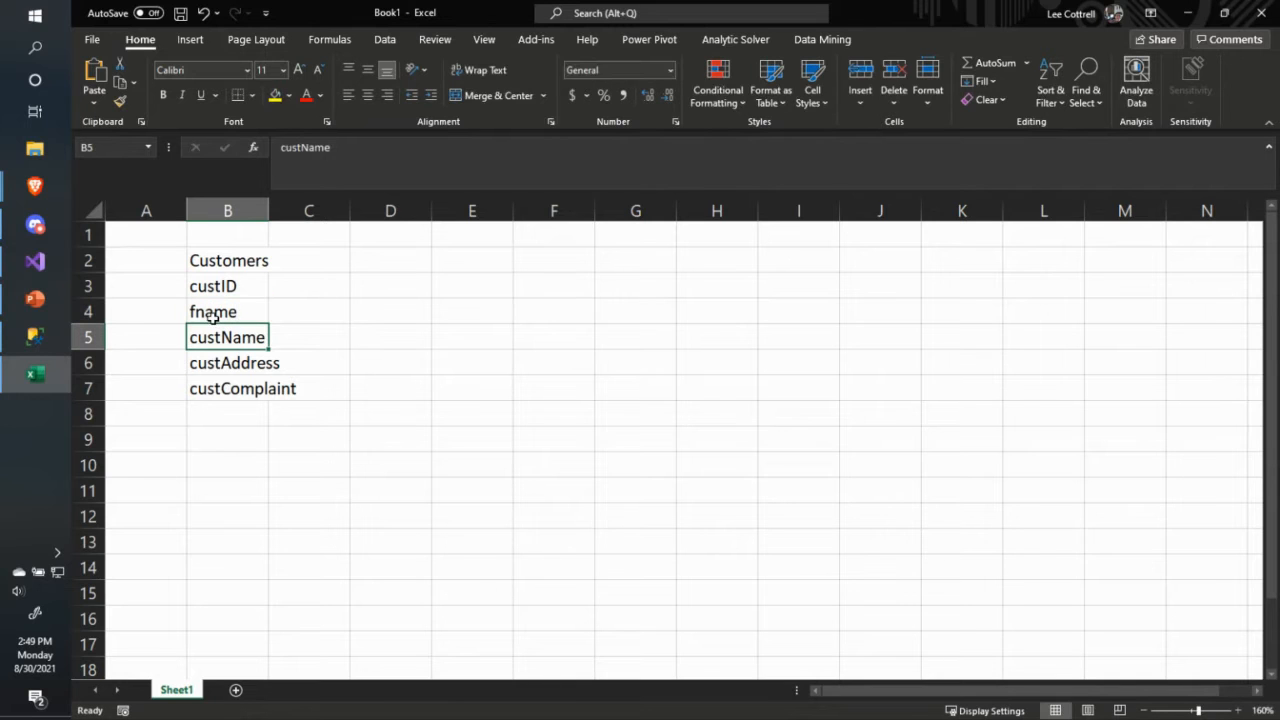
pyautogui.write('lname')
pyautogui.press('Return')
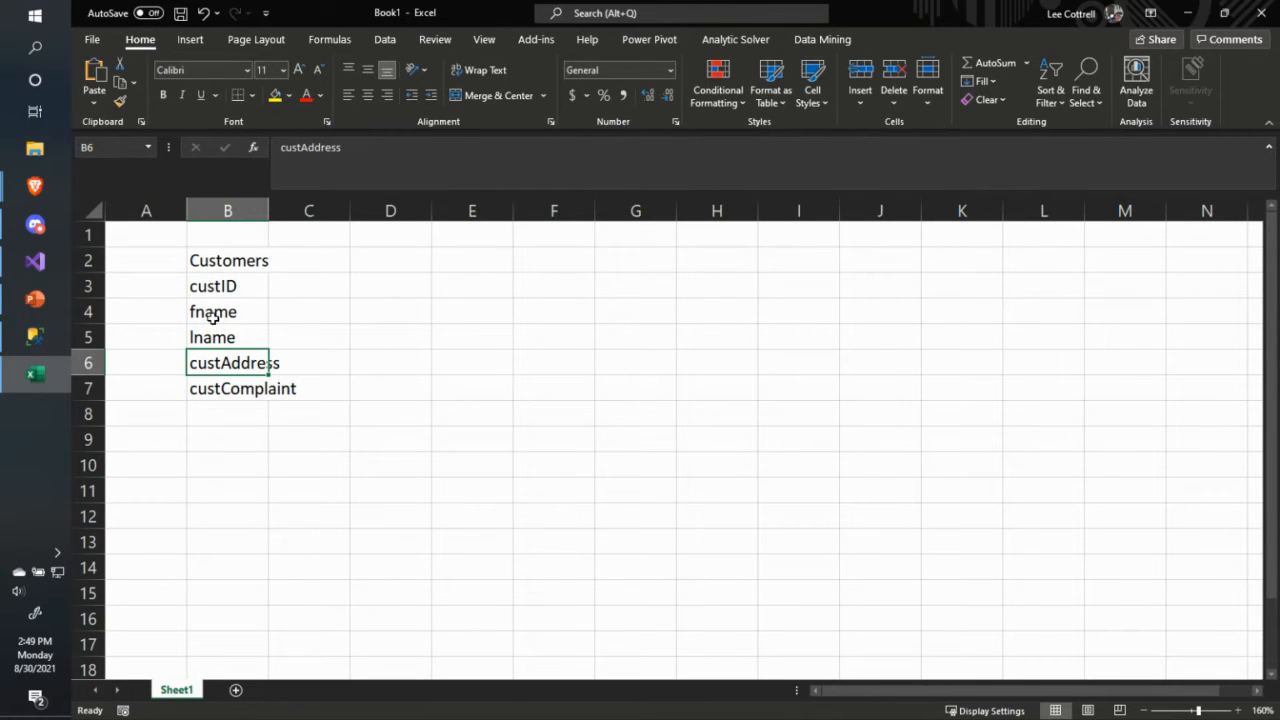
# - Clear the custComplaint and custAddress entries from the Customers list
pyautogui.press('Down')
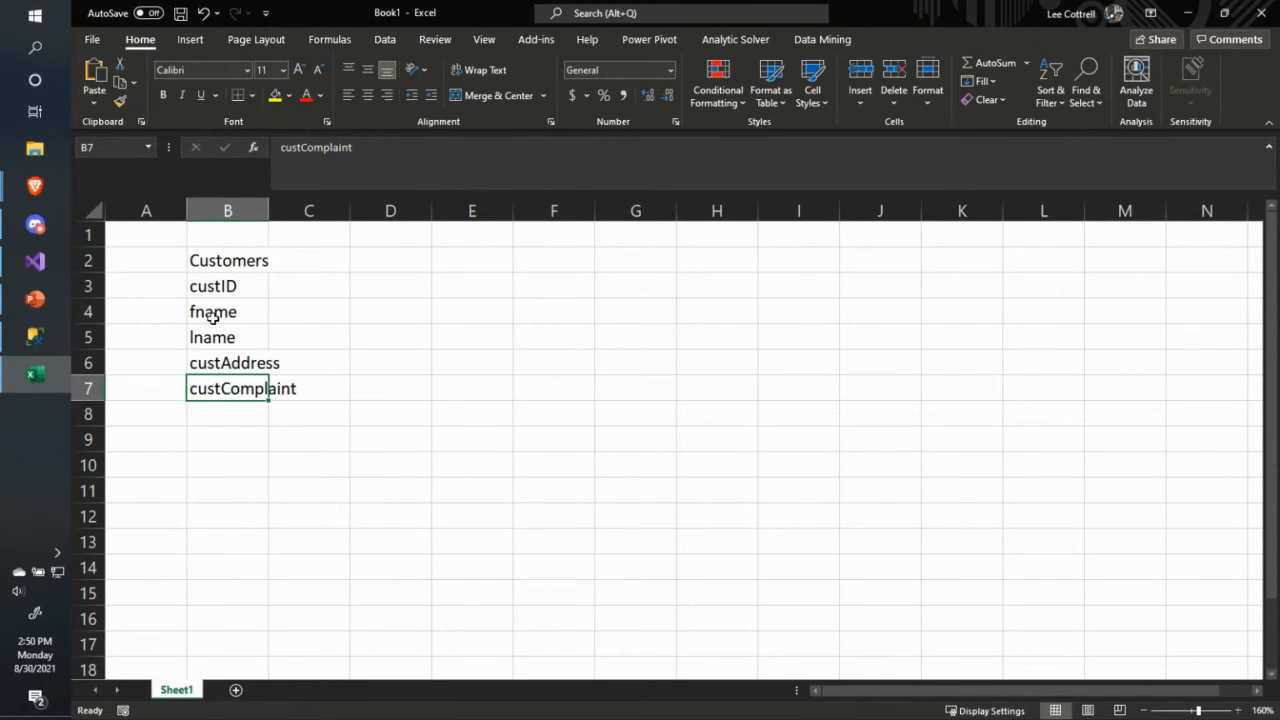
pyautogui.press('Delete')
pyautogui.press('Up')
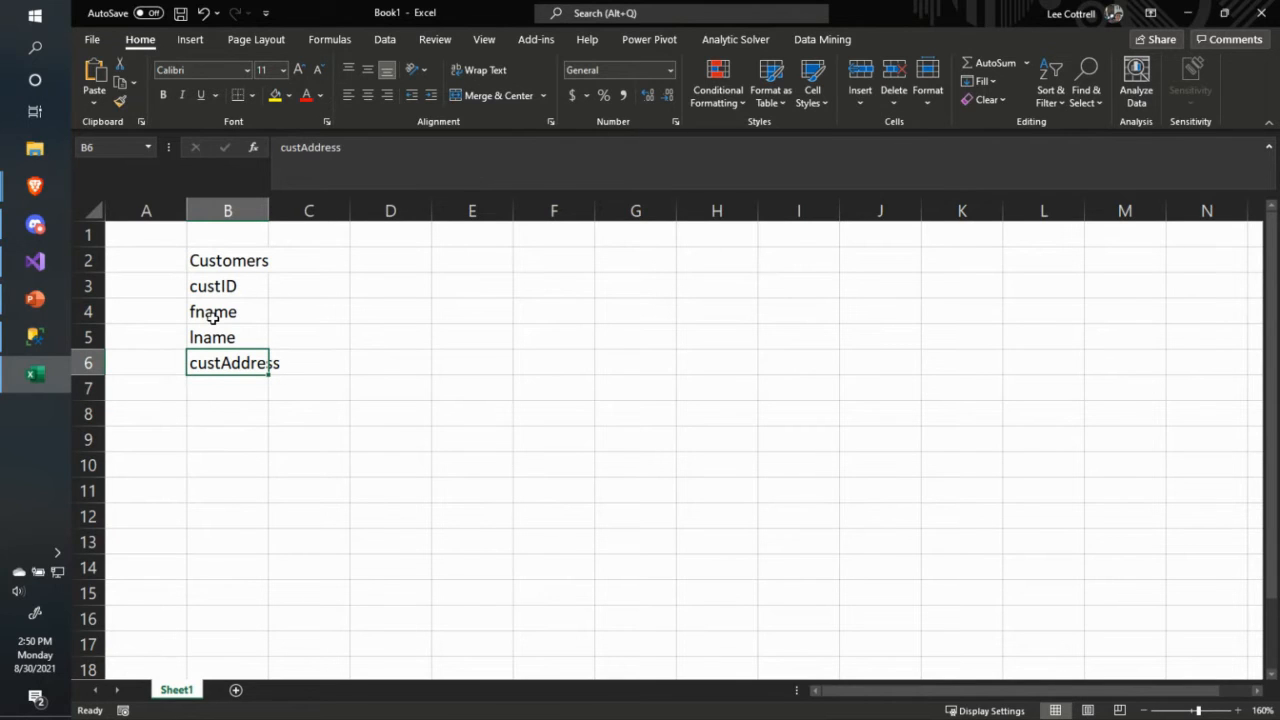
pyautogui.press('Delete')
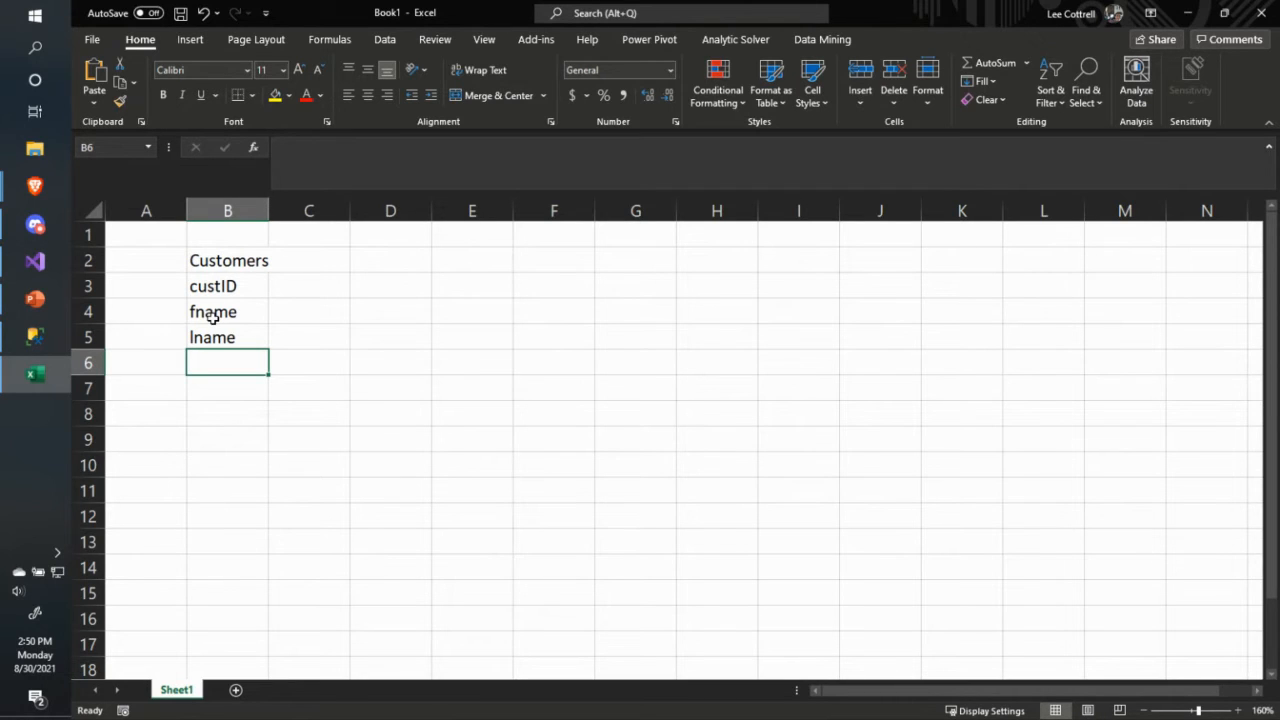
# - Enter the field name street in cell B6 below lname
pyautogui.write('a')
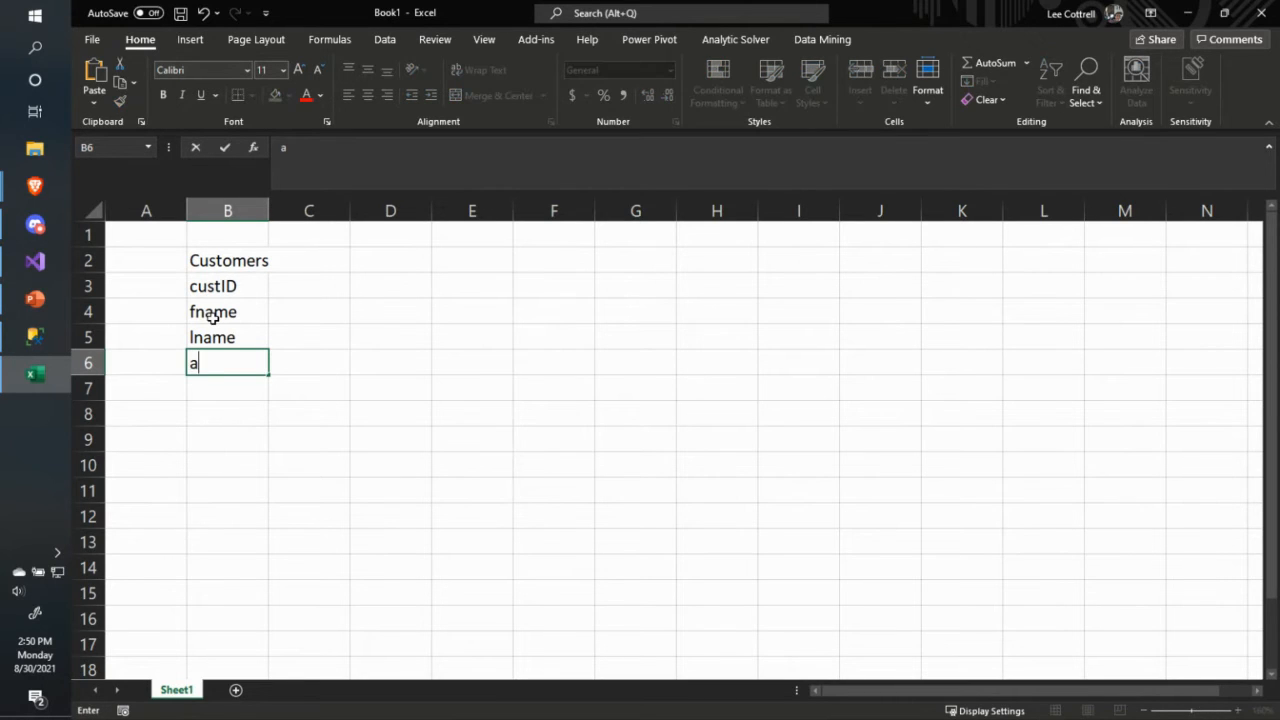
pyautogui.write('ddress')
pyautogui.press('BackSpace')
pyautogui.press('BackSpace')
pyautogui.press('BackSpace')
pyautogui.press('BackSpace')
pyautogui.press('BackSpace')
pyautogui.press('BackSpace')
pyautogui.press('BackSpace')
pyautogui.write('street')
pyautogui.press('Return')
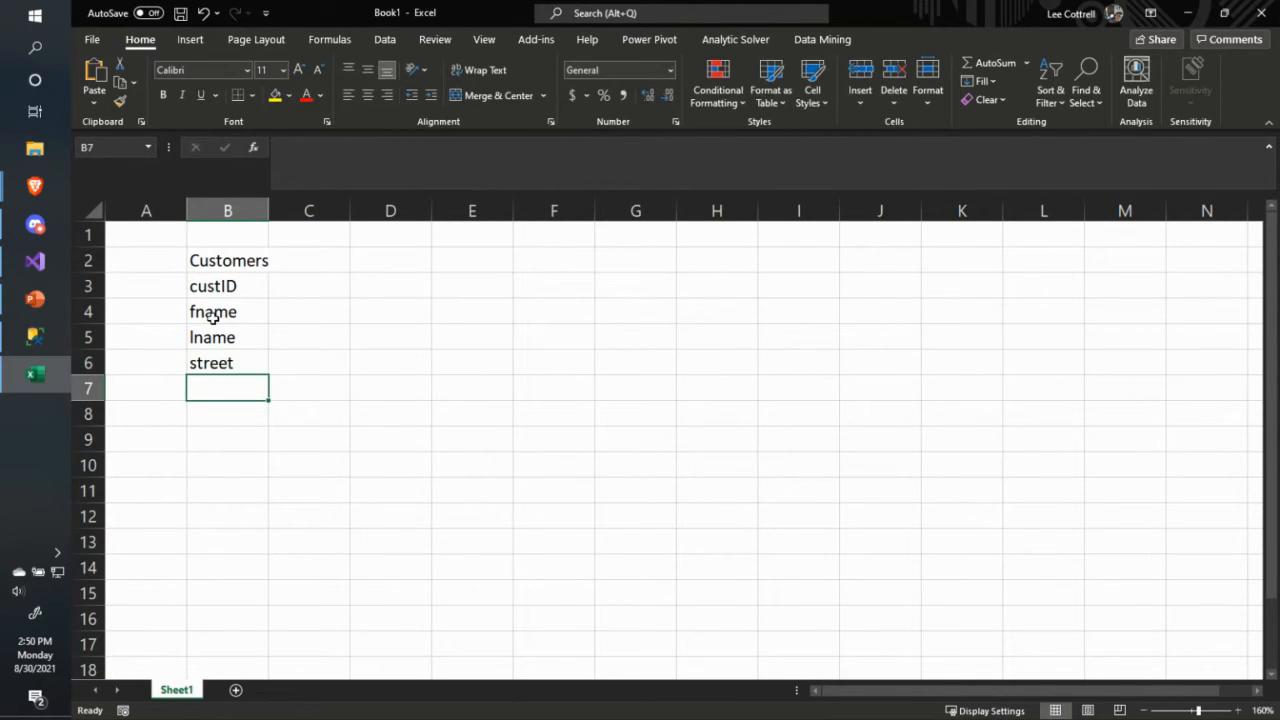
# - Enter the field names city, state, zip and phone in cells B7 through B10
pyautogui.write('city')
pyautogui.press('Return')
pyautogui.write('state')
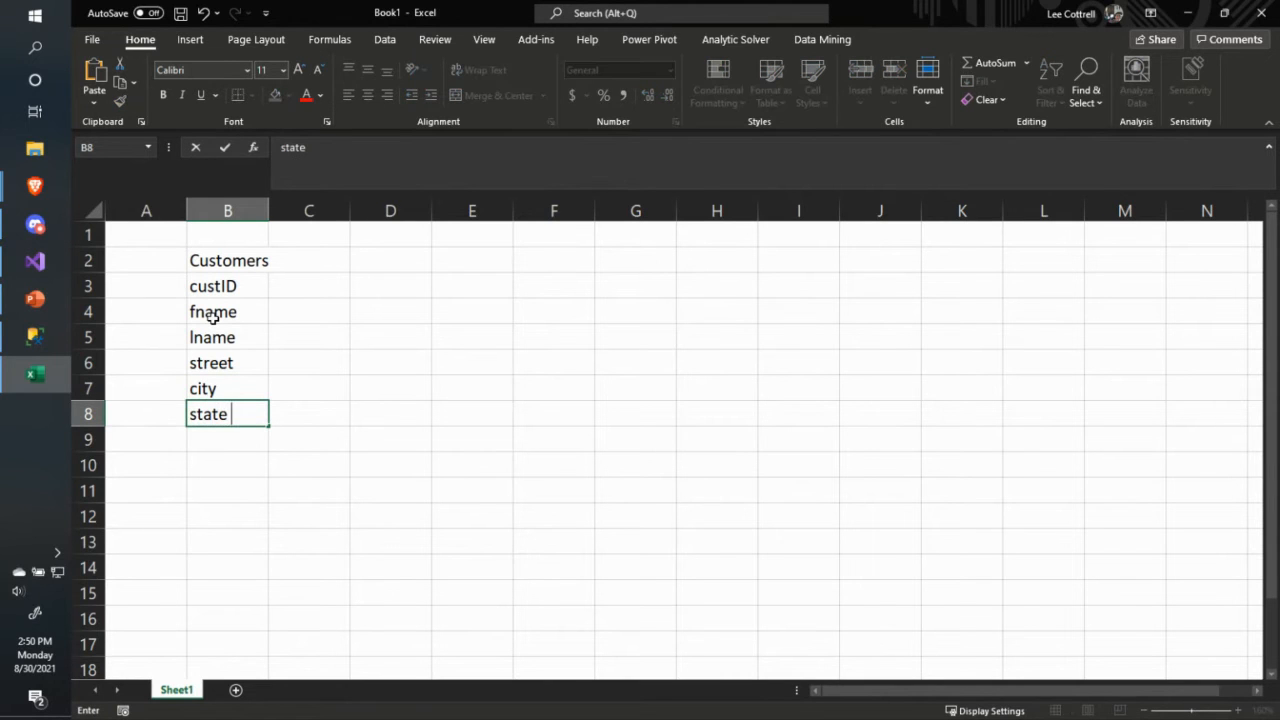
pyautogui.press('Return')
pyautogui.write('zip')
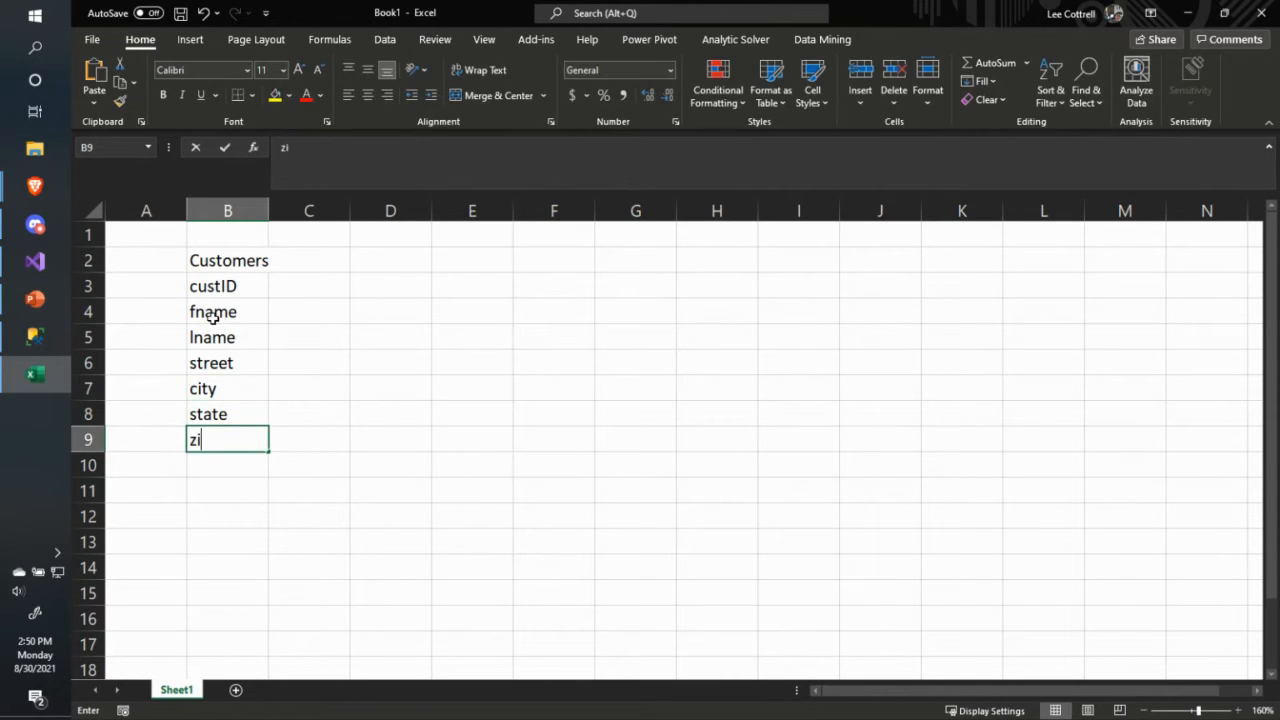
pyautogui.press('Return')
pyautogui.write('ph')
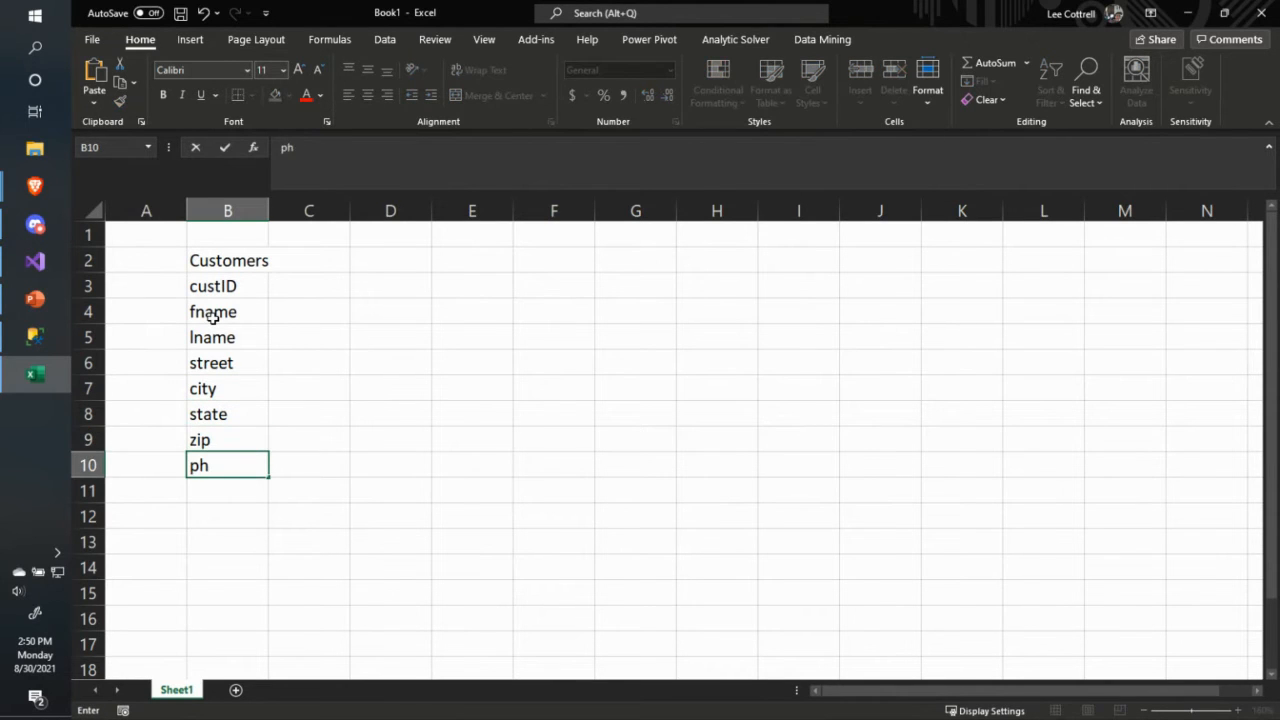
pyautogui.write('one')
pyautogui.press('Return')
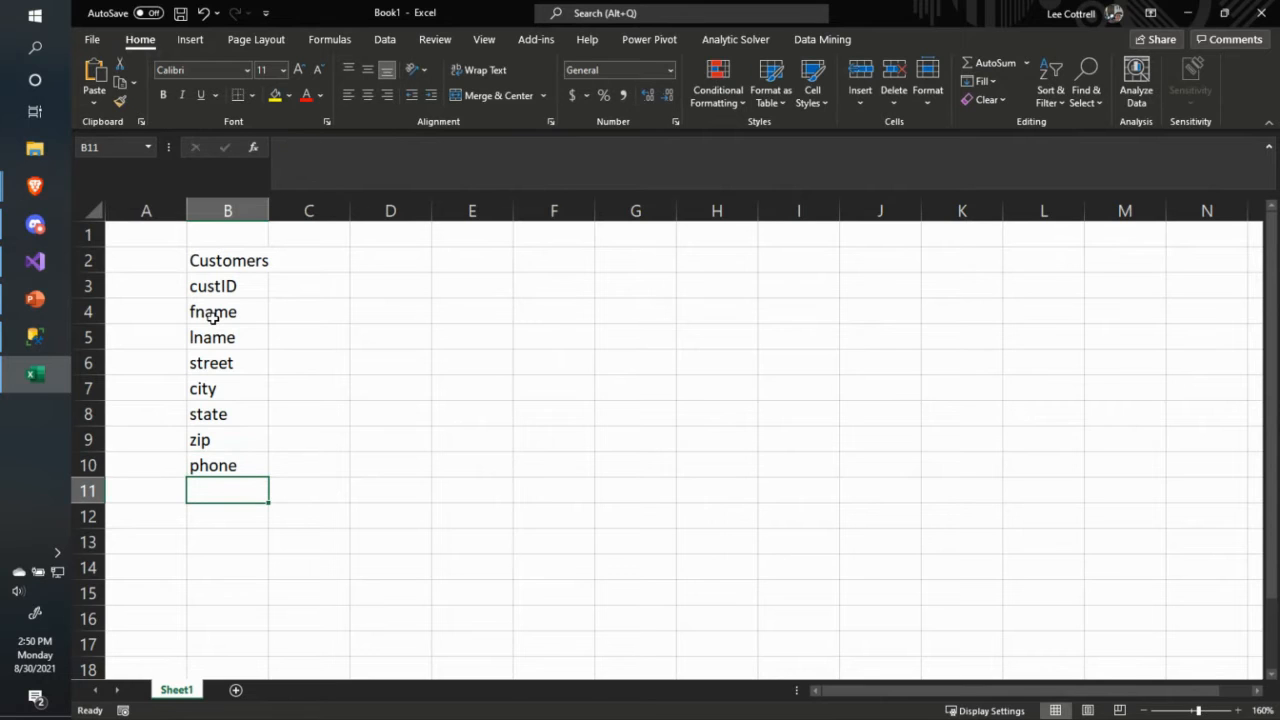
# - Shade the cells from street to phone (B6:B10) with a light gray fill
pyautogui.moveTo(217, 366); pyautogui.dragTo(251, 469)
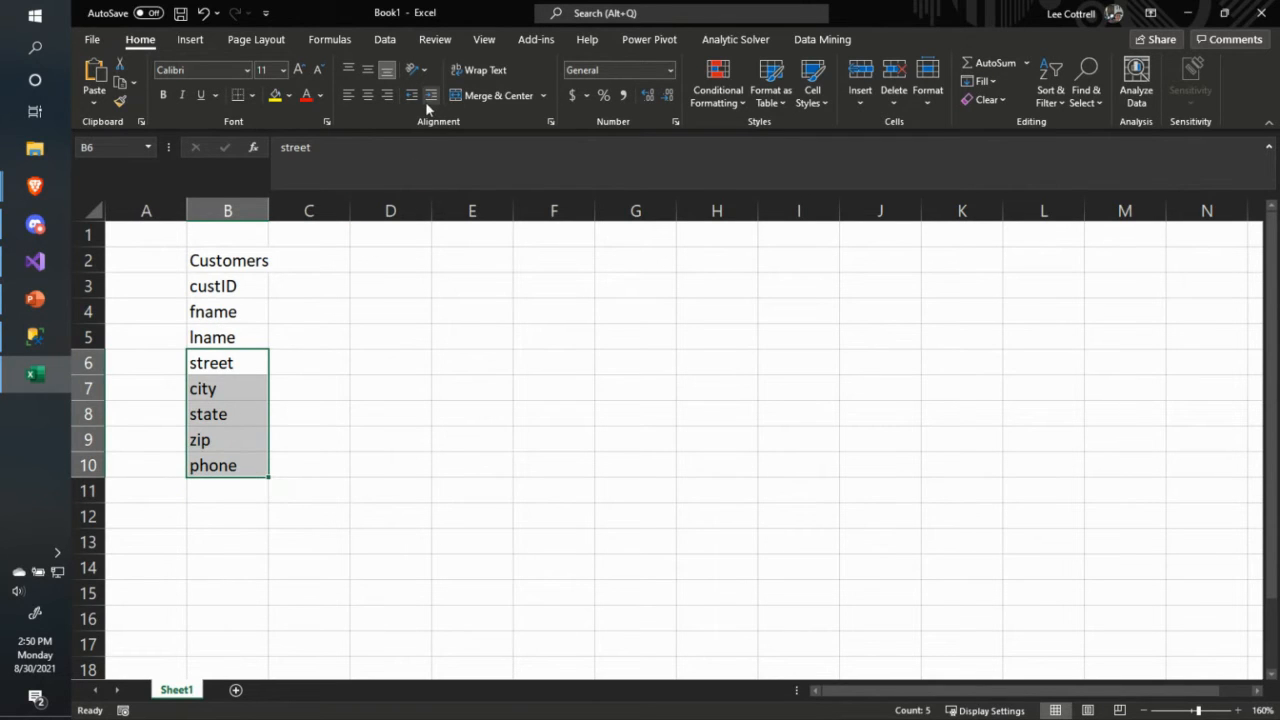
pyautogui.click(288, 96)
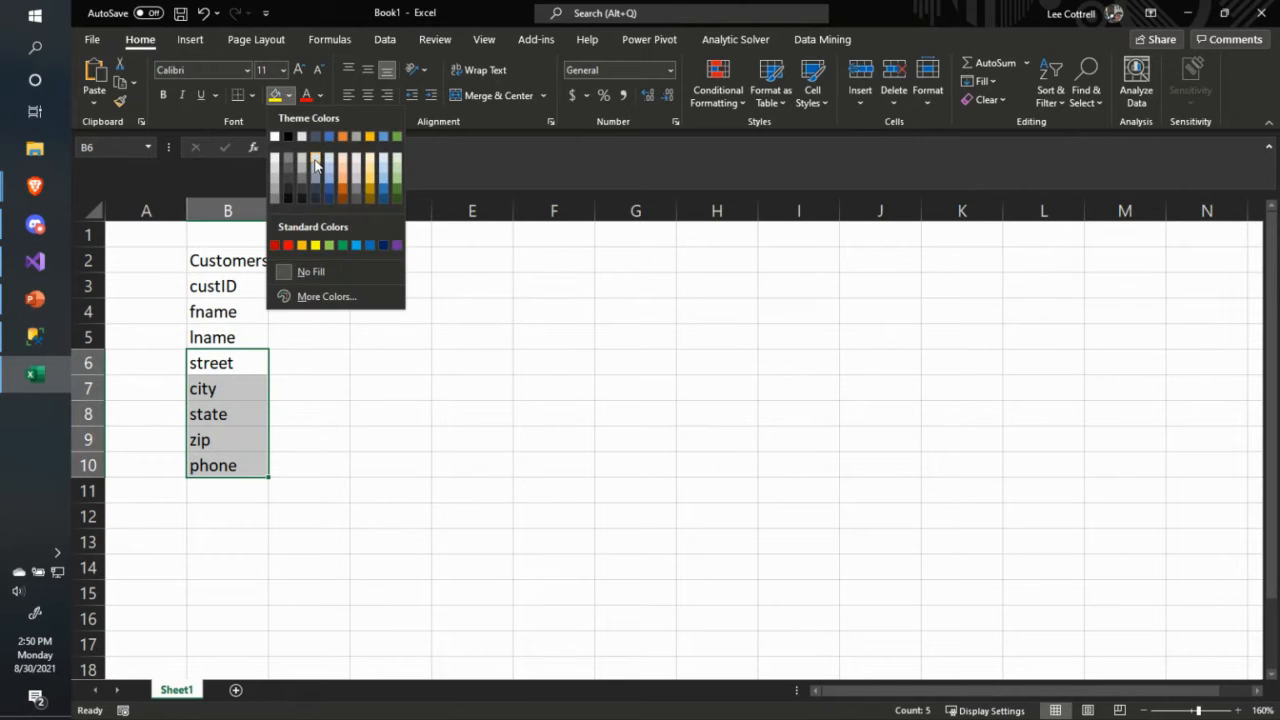
pyautogui.click(276, 170)
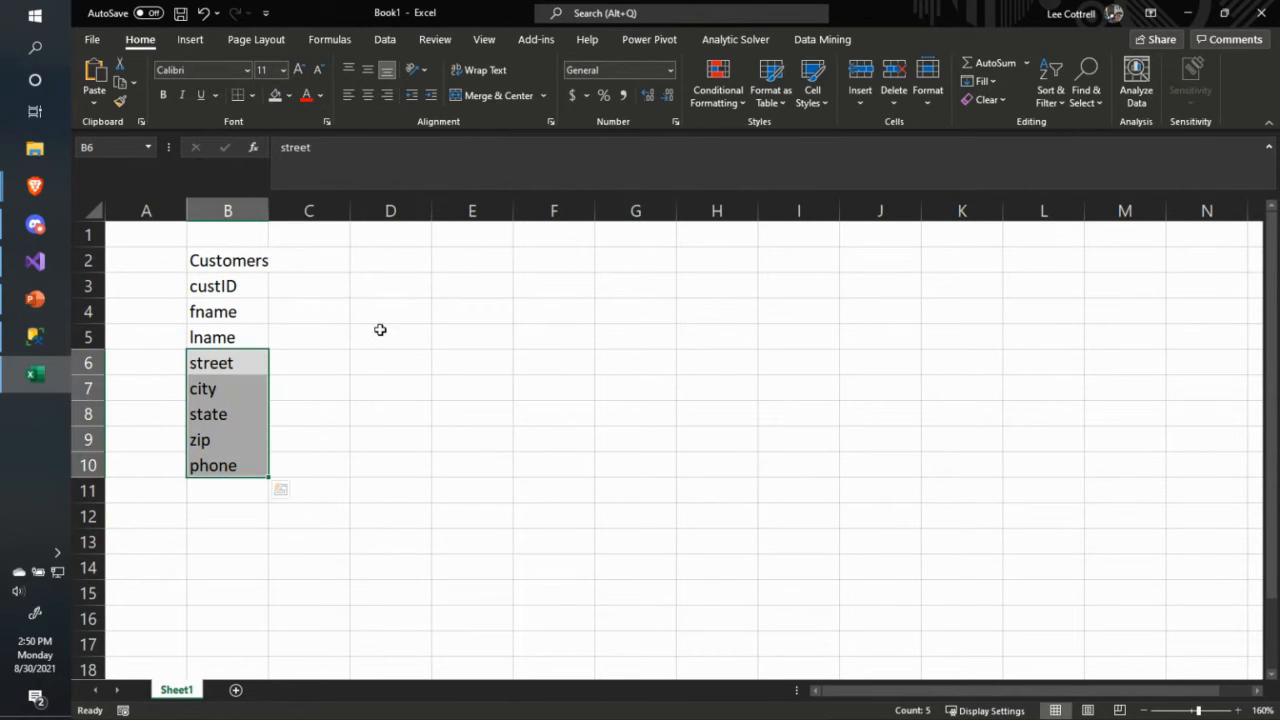
# - Start an Addresses list in cell D2 with the field names addID and custID in D3 and D4
pyautogui.click(380, 260)
pyautogui.write('Addresses')
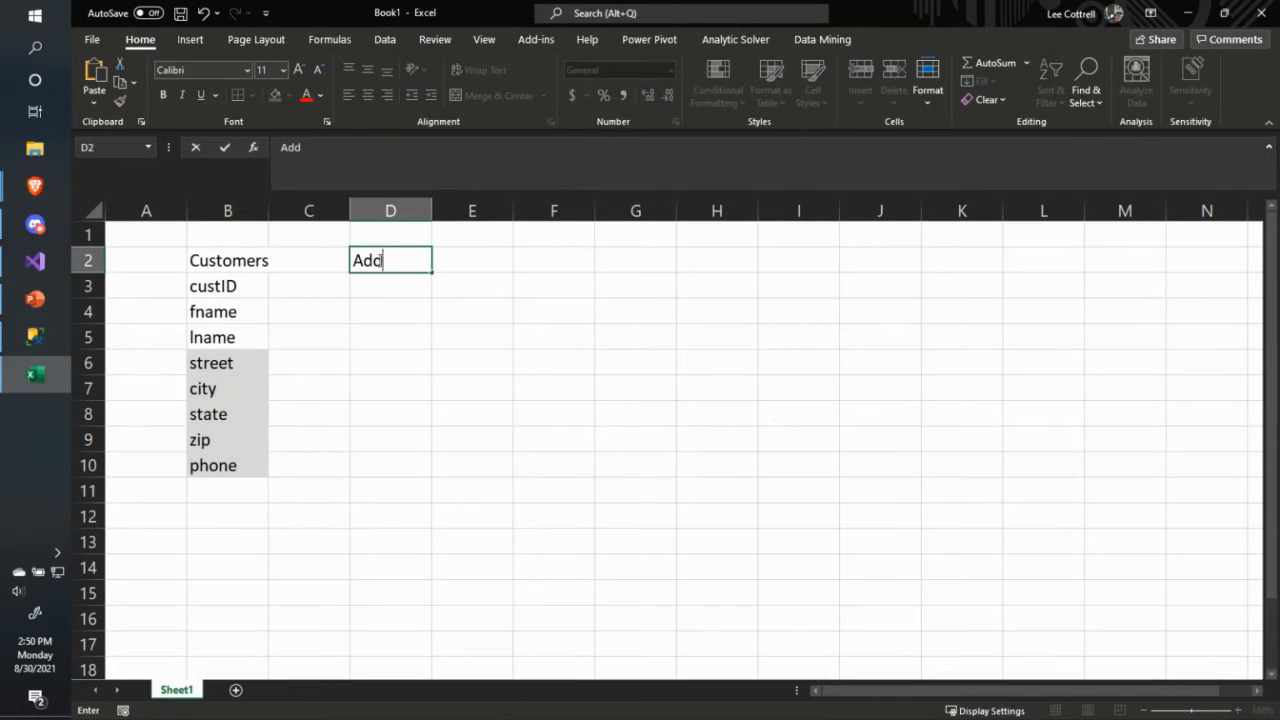
pyautogui.press('Return')
pyautogui.write('addID')
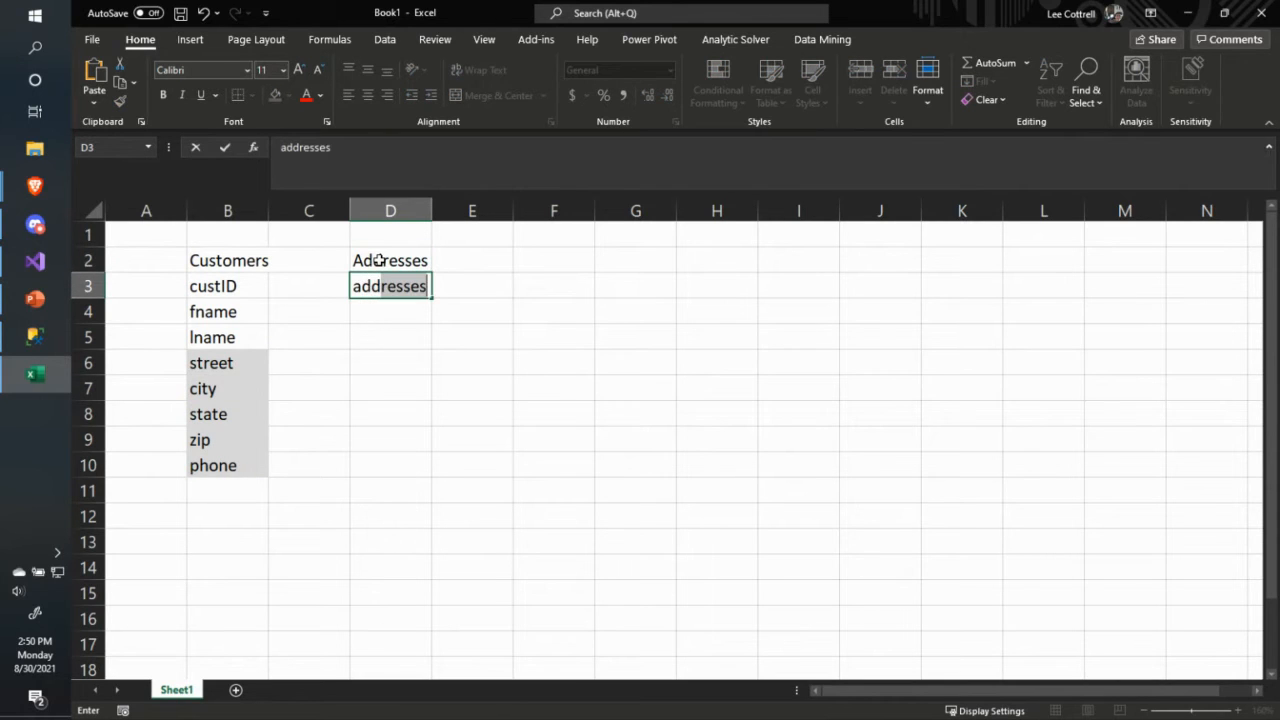
pyautogui.press('Return')
pyautogui.write('custID')
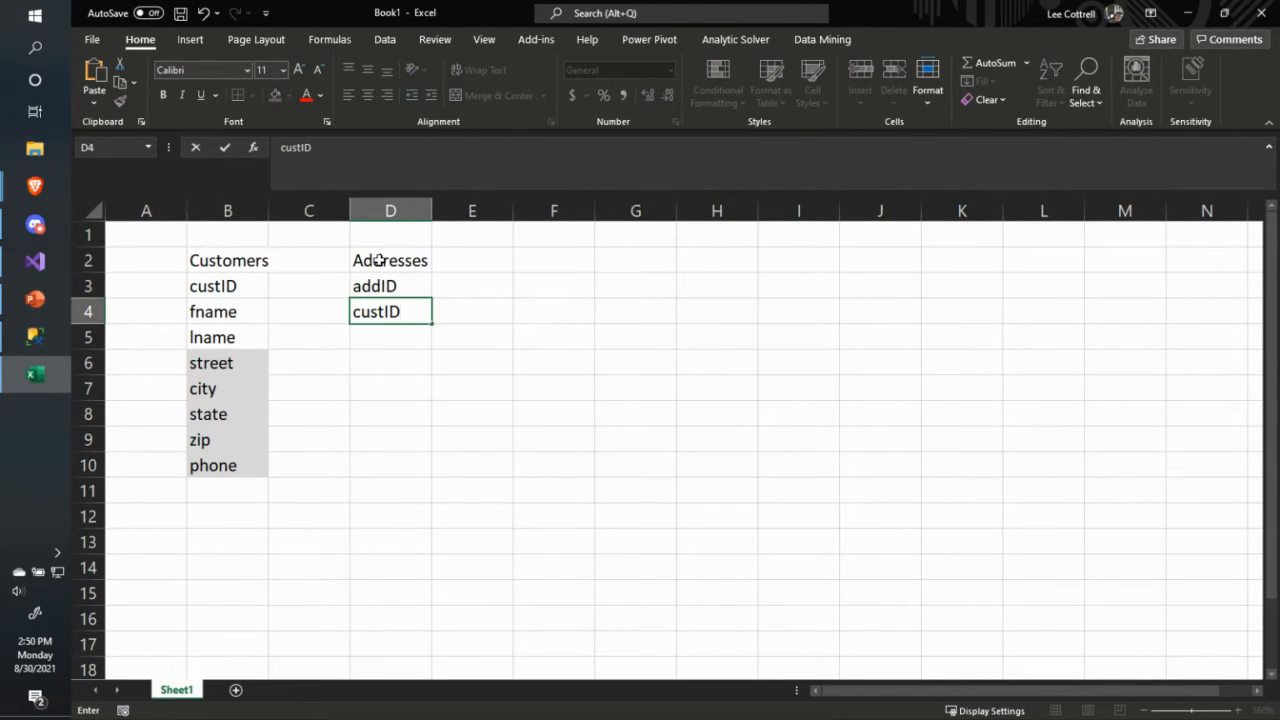
pyautogui.press('Return')
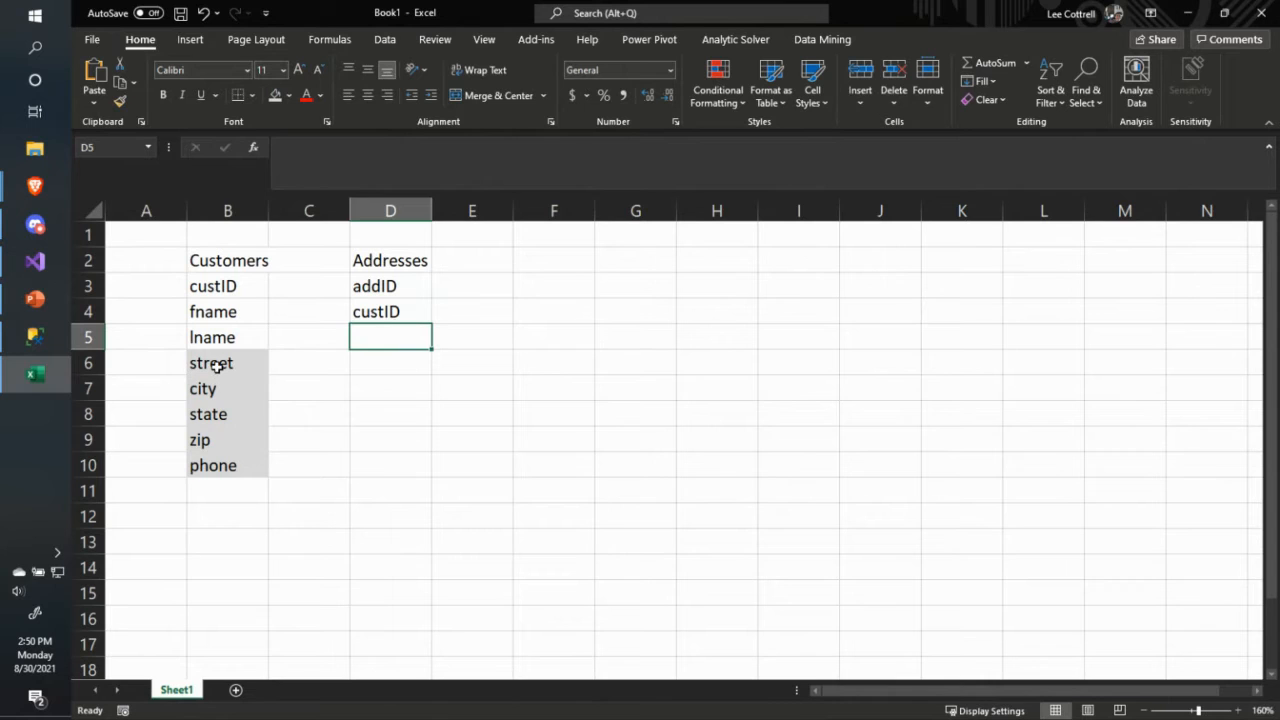
# - Copy the street to phone fields (B6:B10) into the Addresses list starting at cell D5
pyautogui.moveTo(218, 367); pyautogui.dragTo(222, 465)
pyautogui.hotkey('ctrl', 'c')
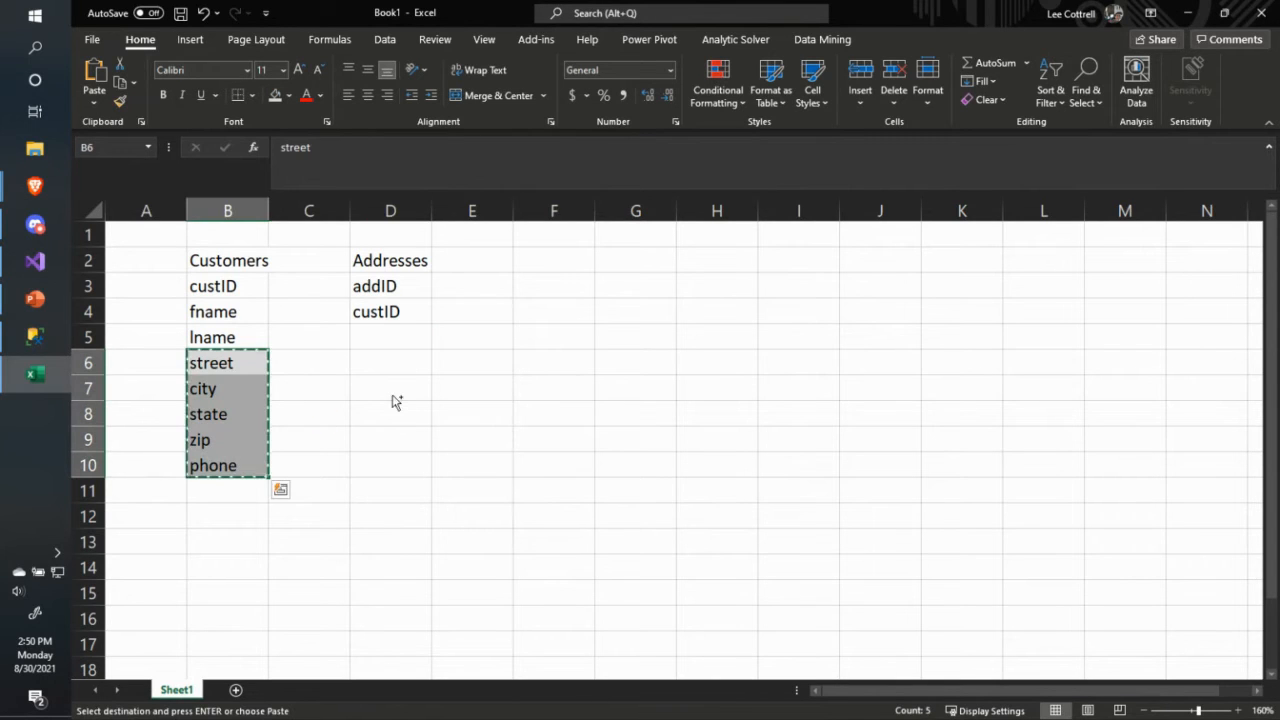
pyautogui.click(389, 341)
pyautogui.hotkey('ctrl', 'v')
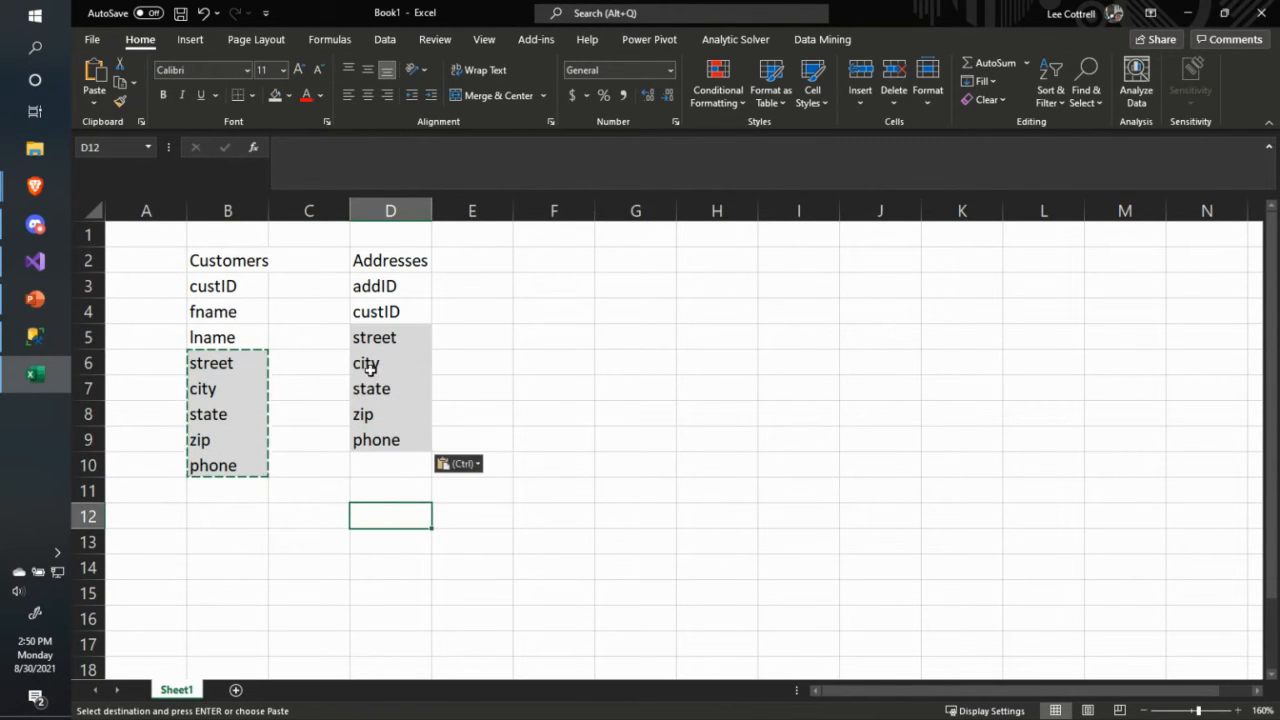
pyautogui.click(311, 389)
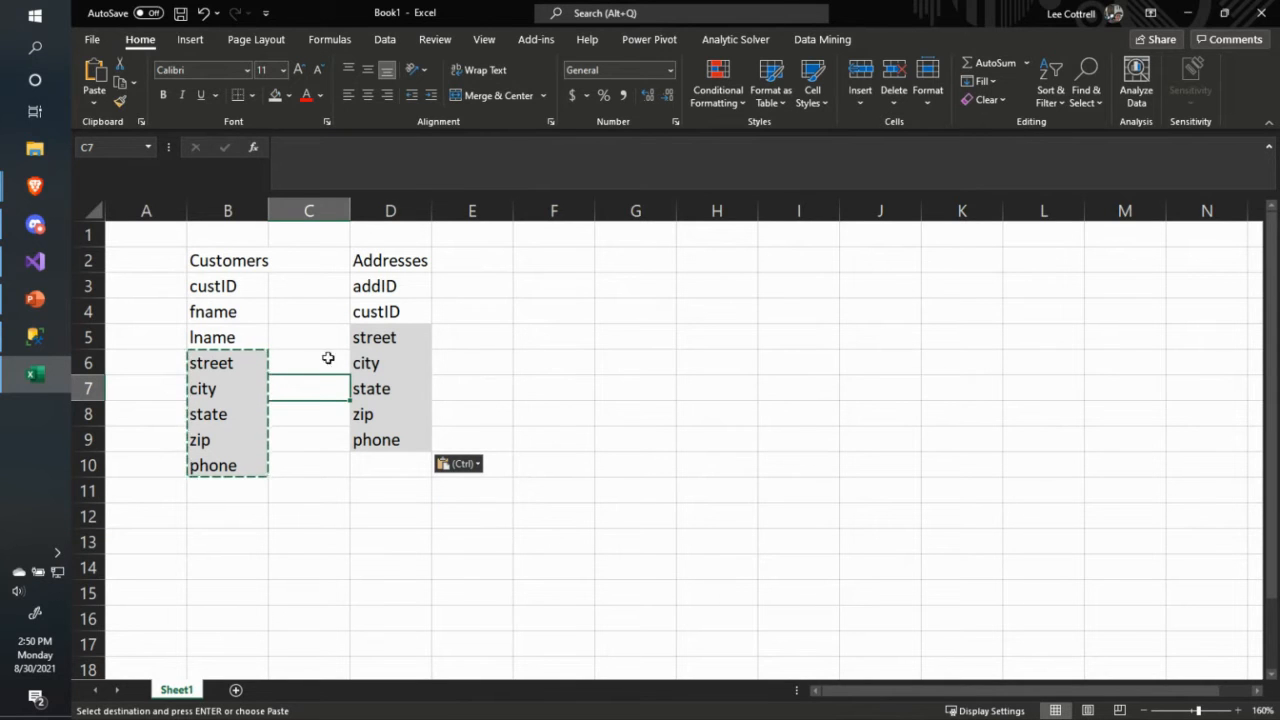
pyautogui.moveTo(391, 263); pyautogui.dragTo(391, 440)
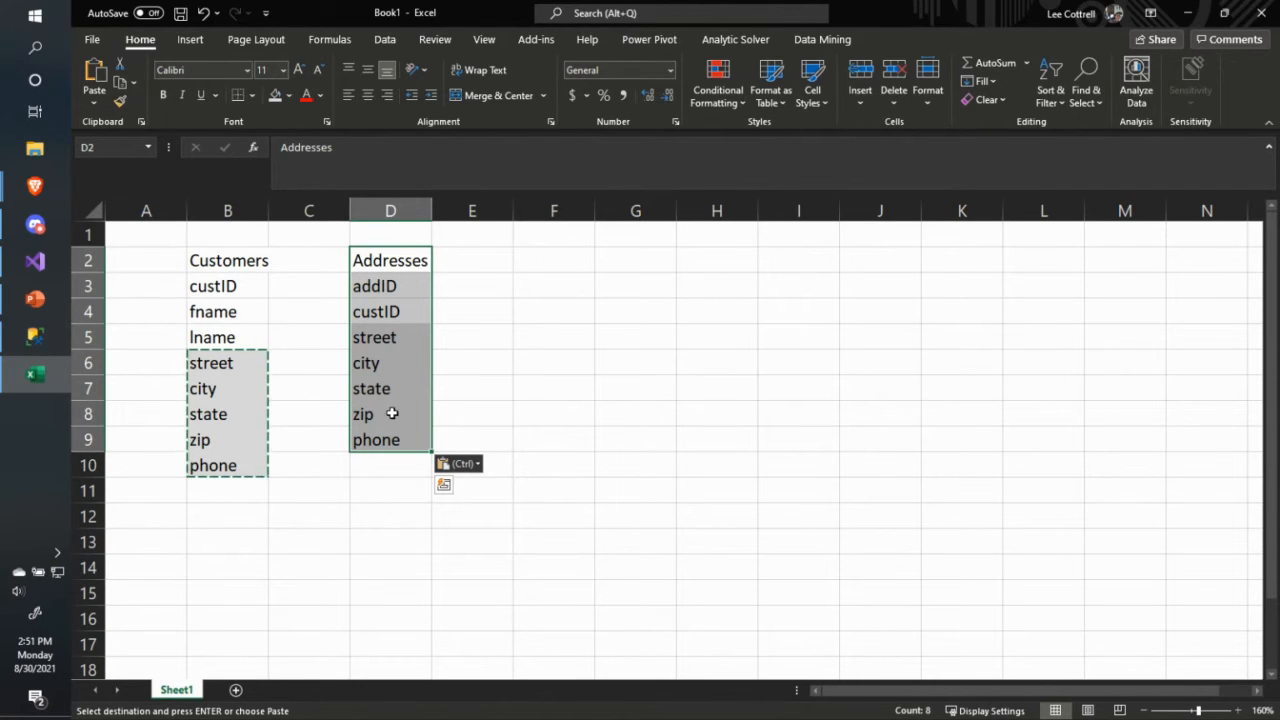
pyautogui.click(456, 291)
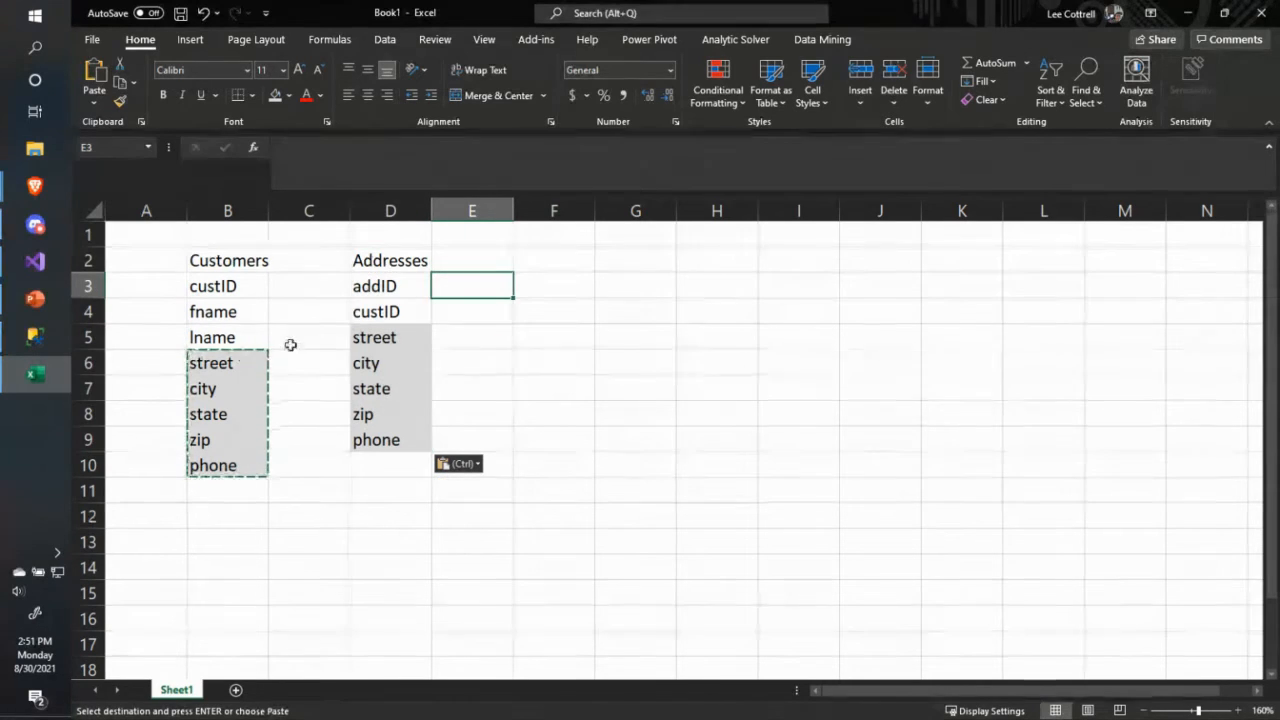
pyautogui.moveTo(374, 260); pyautogui.dragTo(388, 439)
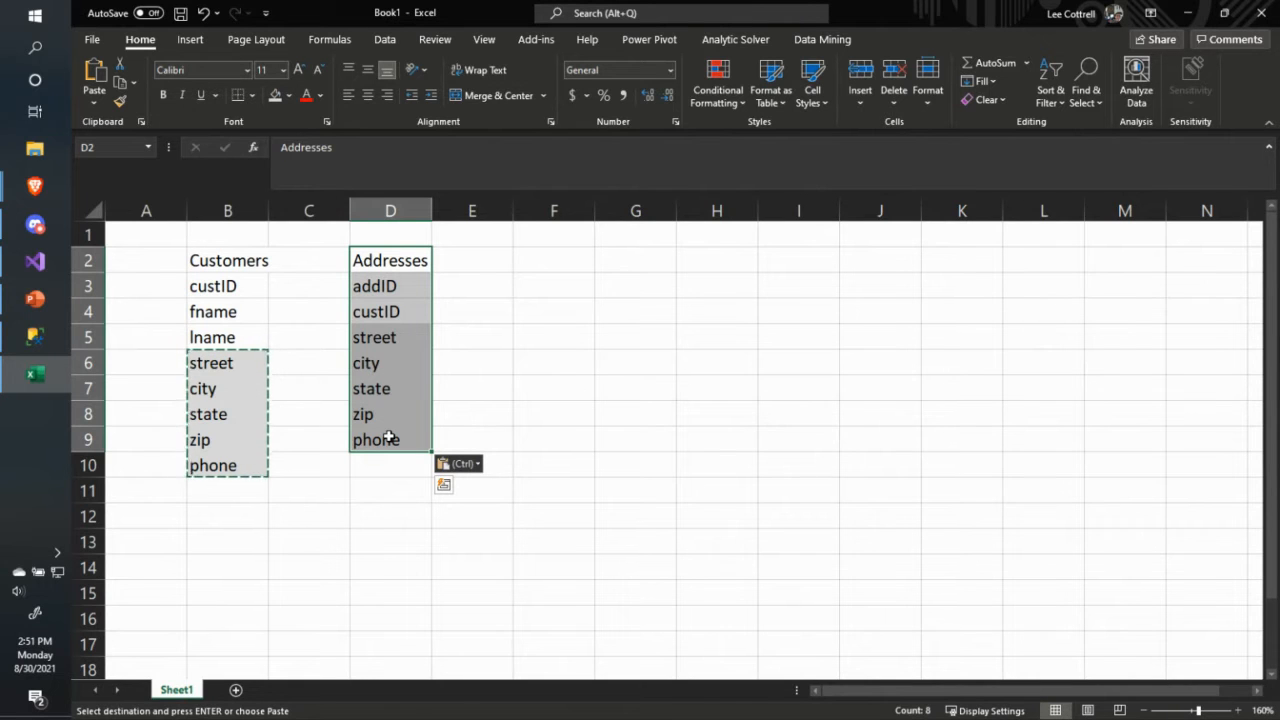
# - Start a Phone list in cell E2 with the field names phoneID, custID and phone in E3 through E5
pyautogui.click(493, 266)
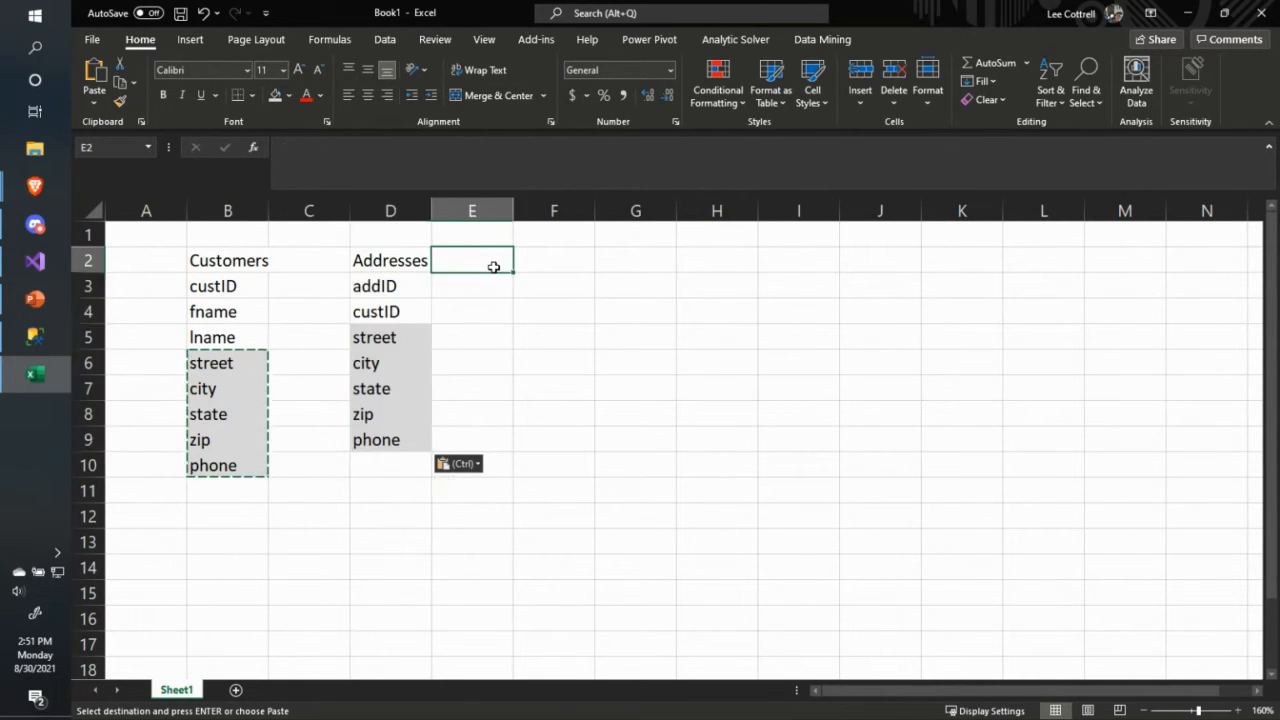
pyautogui.write('Phone')
pyautogui.press('Return')
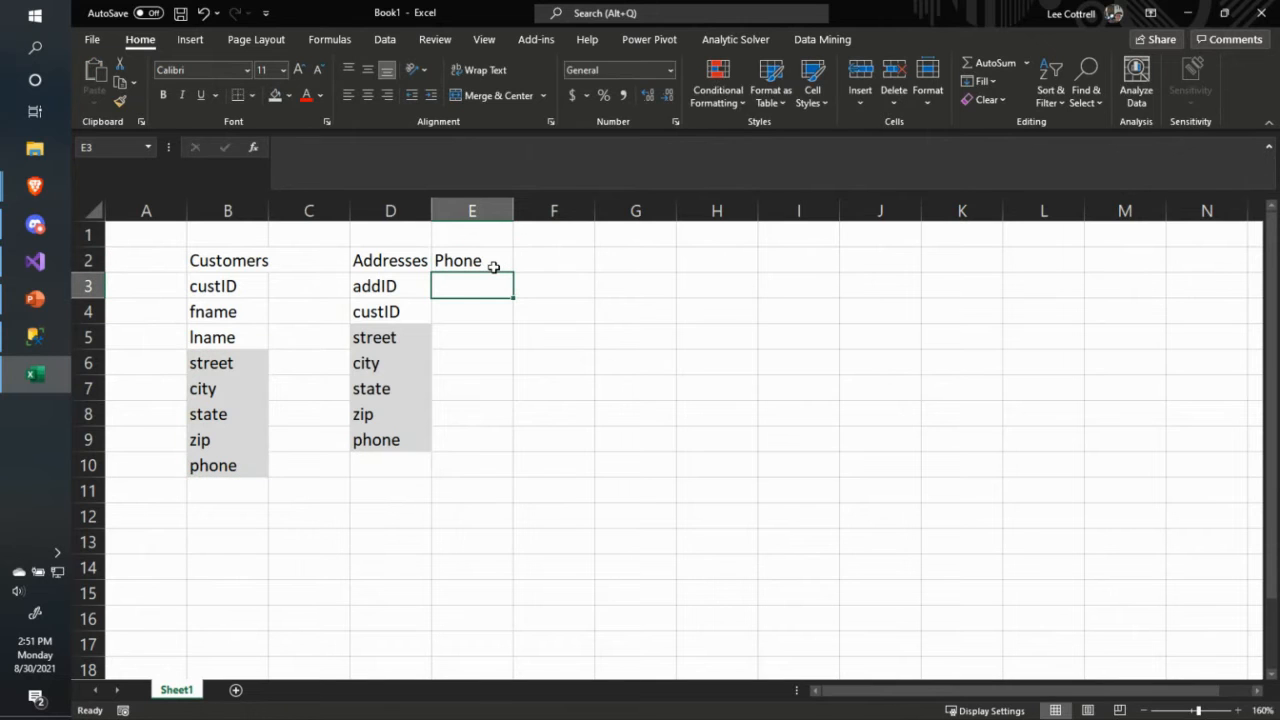
pyautogui.write('phoneID')
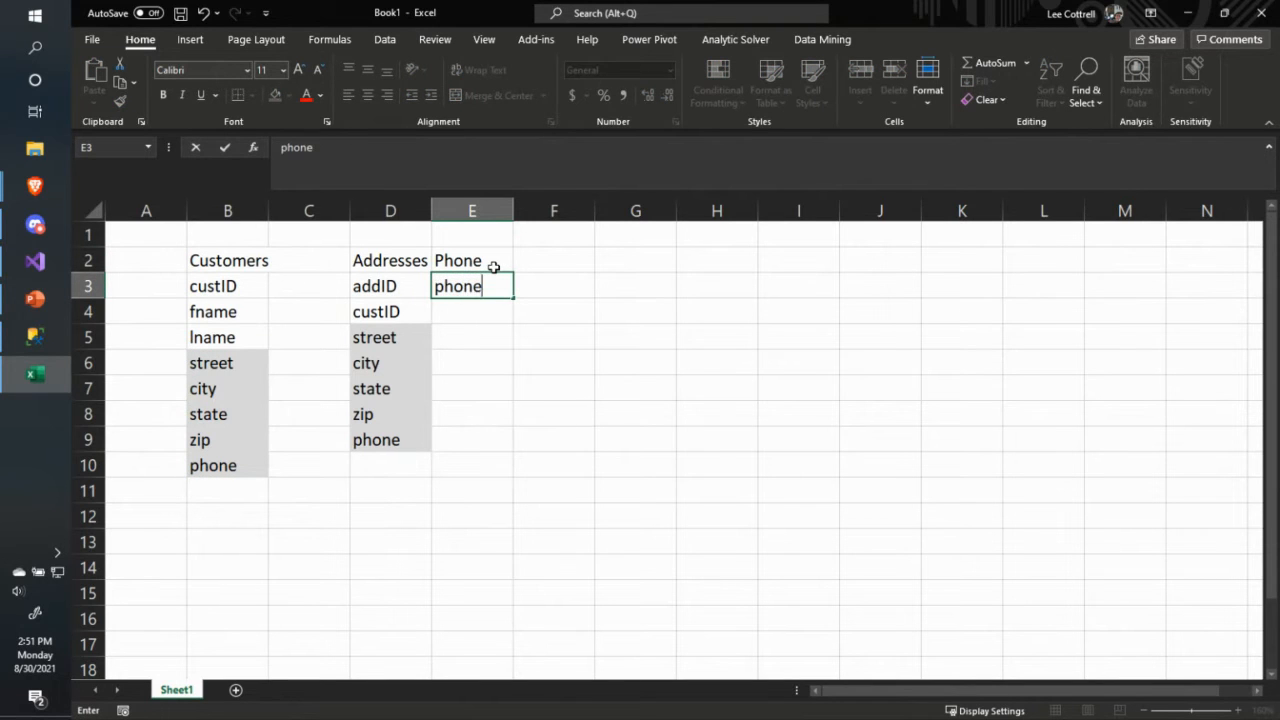
pyautogui.press('Return')
pyautogui.write('custID')
pyautogui.press('Return')
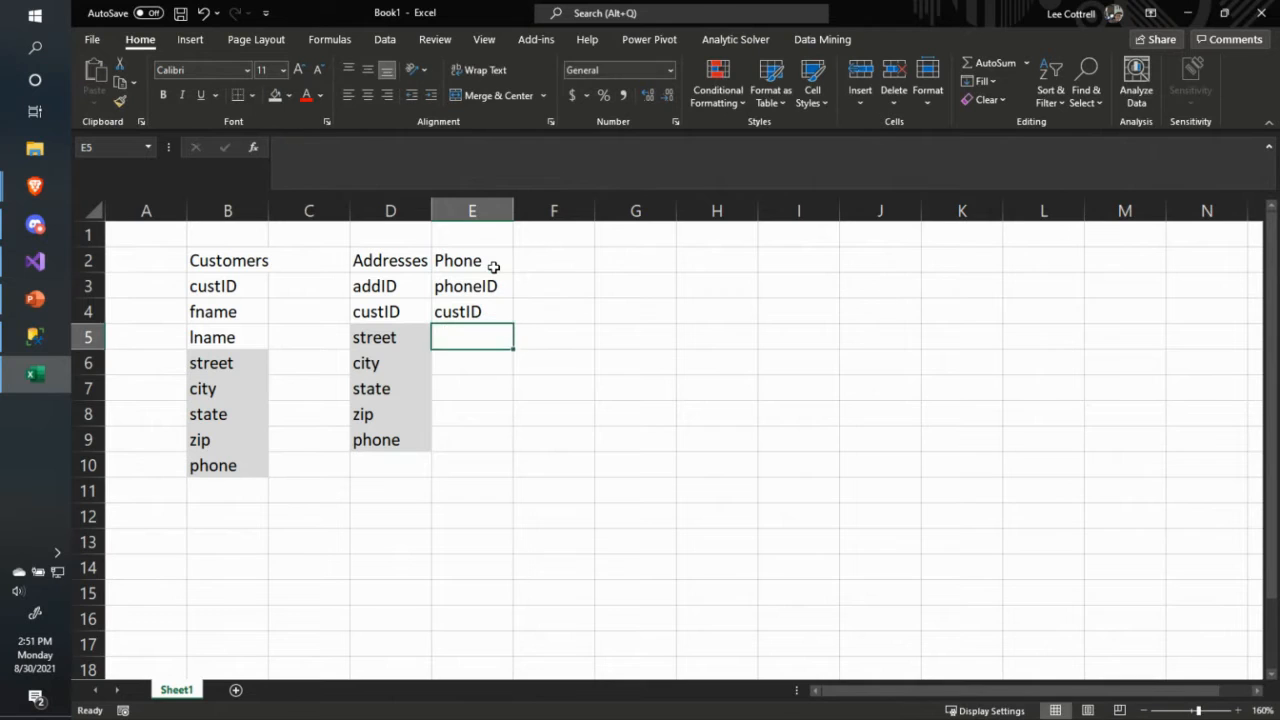
pyautogui.write('phone')
pyautogui.press('Return')
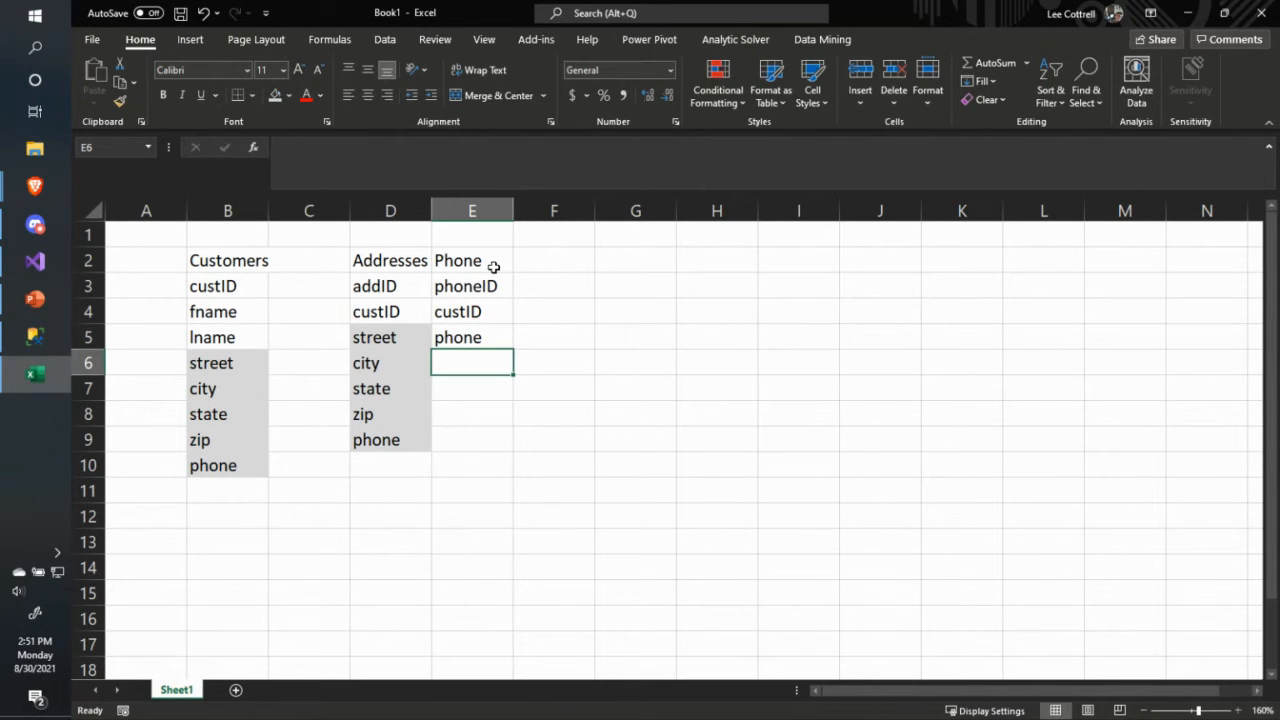
# - Clear the phone entry from the Addresses list and enter the field name type in cell E6 of the Phone list
pyautogui.click(373, 447)
pyautogui.press('Delete')
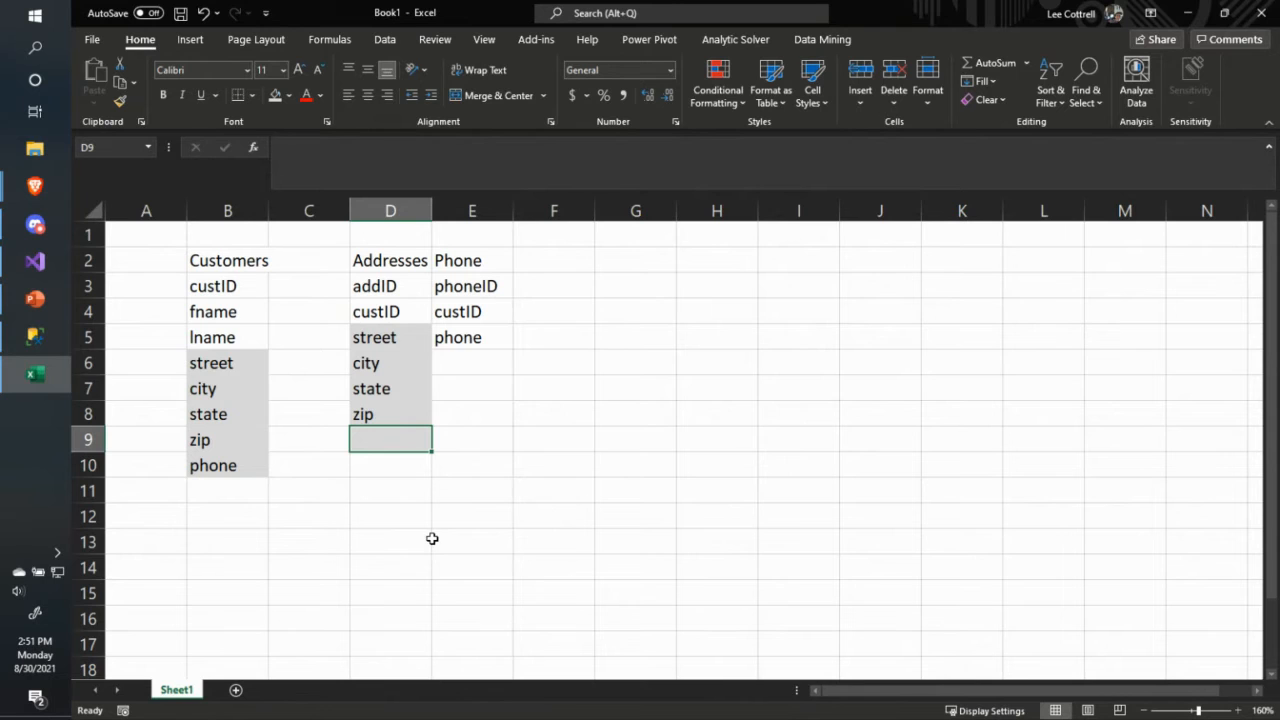
pyautogui.click(451, 362)
pyautogui.write('type')
pyautogui.press('Return')
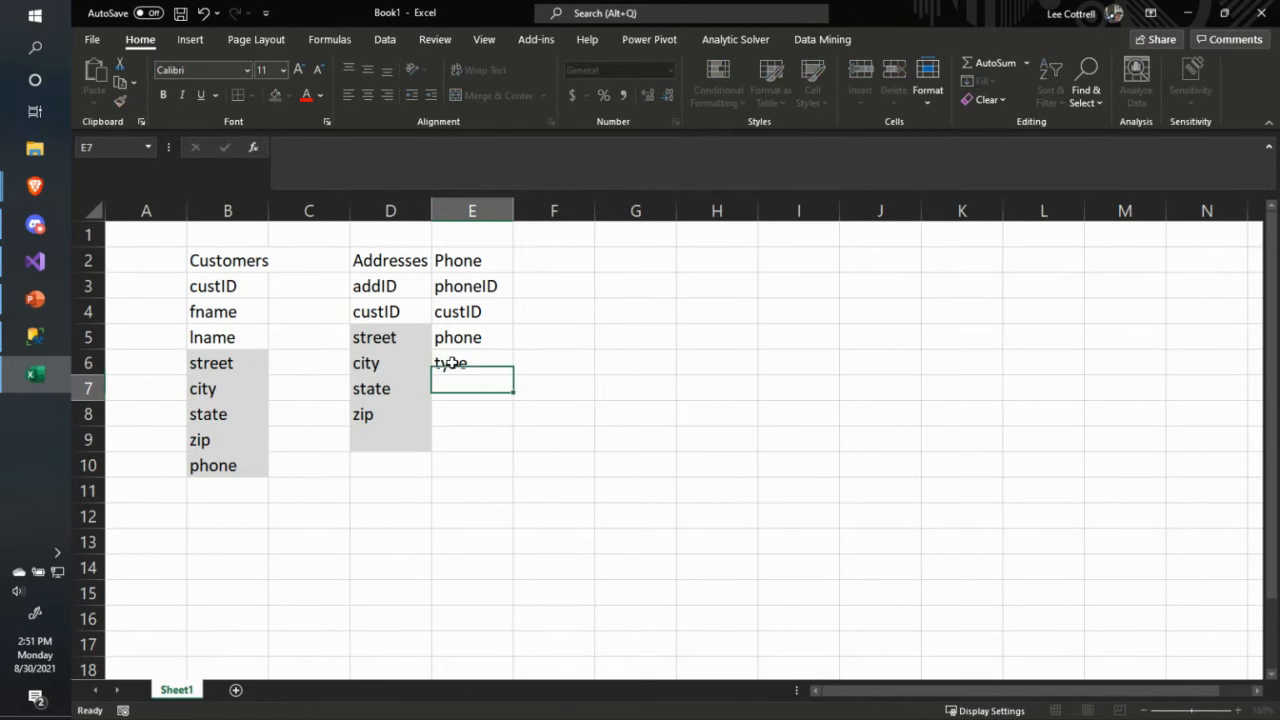
pyautogui.click(465, 367)
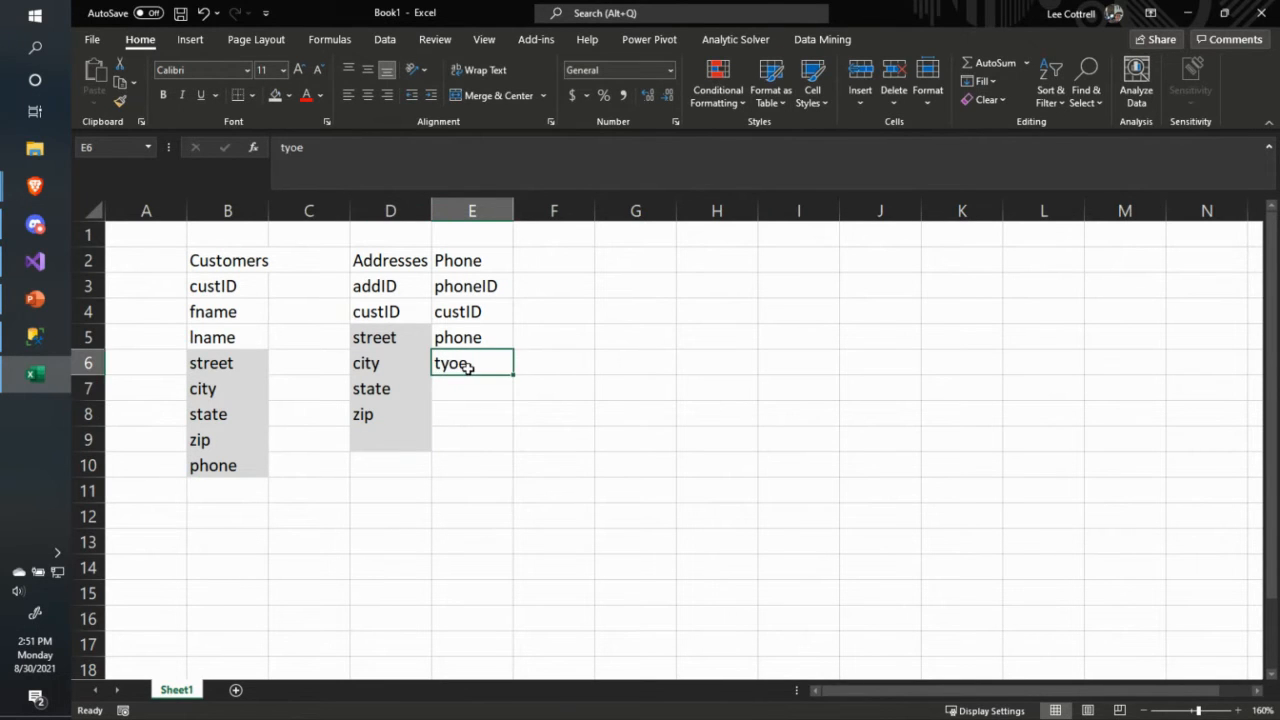
pyautogui.write('type')
pyautogui.press('Return')
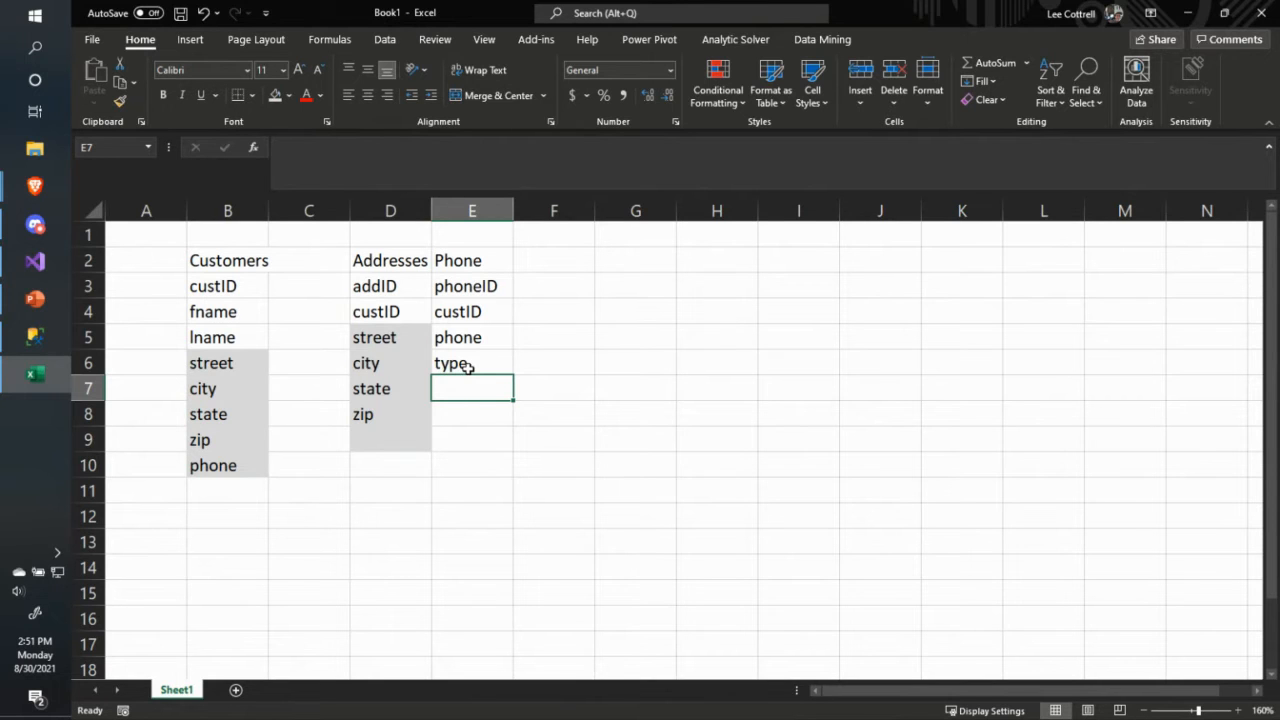
# - Insert a blank column between the Addresses and Phone lists
pyautogui.click(486, 210)
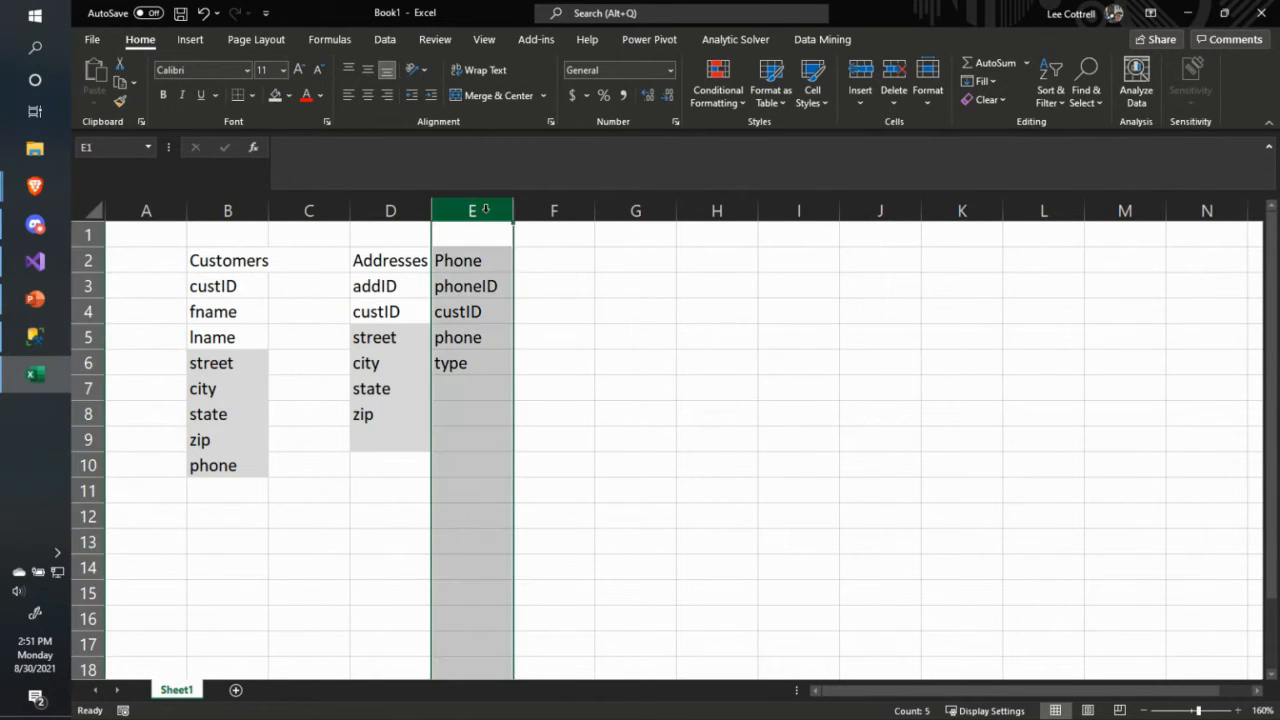
pyautogui.rightClick(487, 213)
pyautogui.click(529, 344)
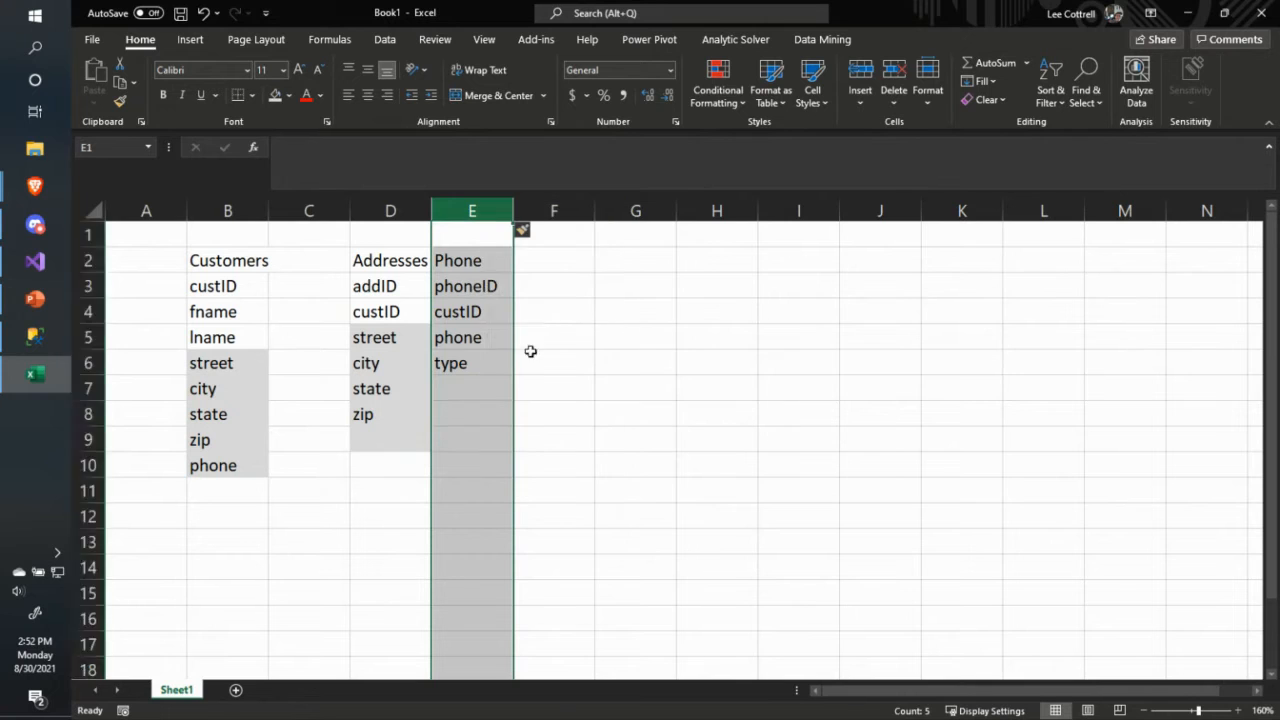
pyautogui.click(612, 270)
pyautogui.moveTo(395, 266); pyautogui.dragTo(547, 429)
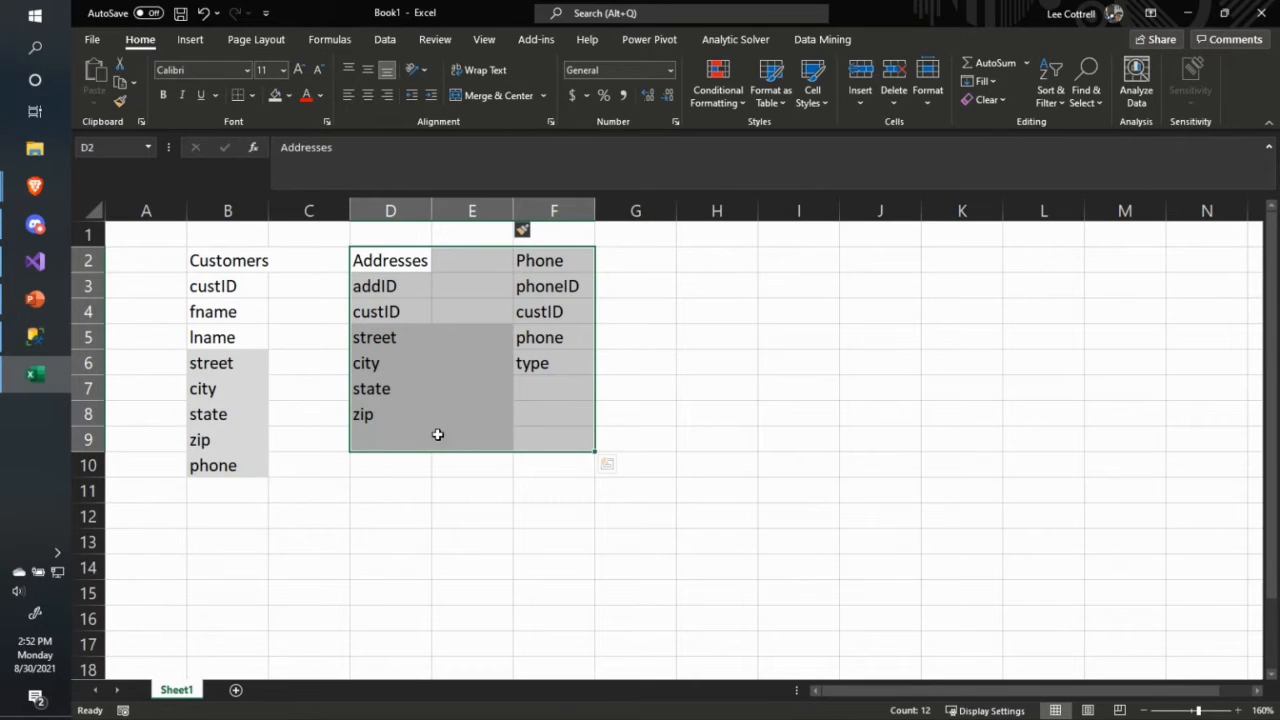
pyautogui.click(230, 210)
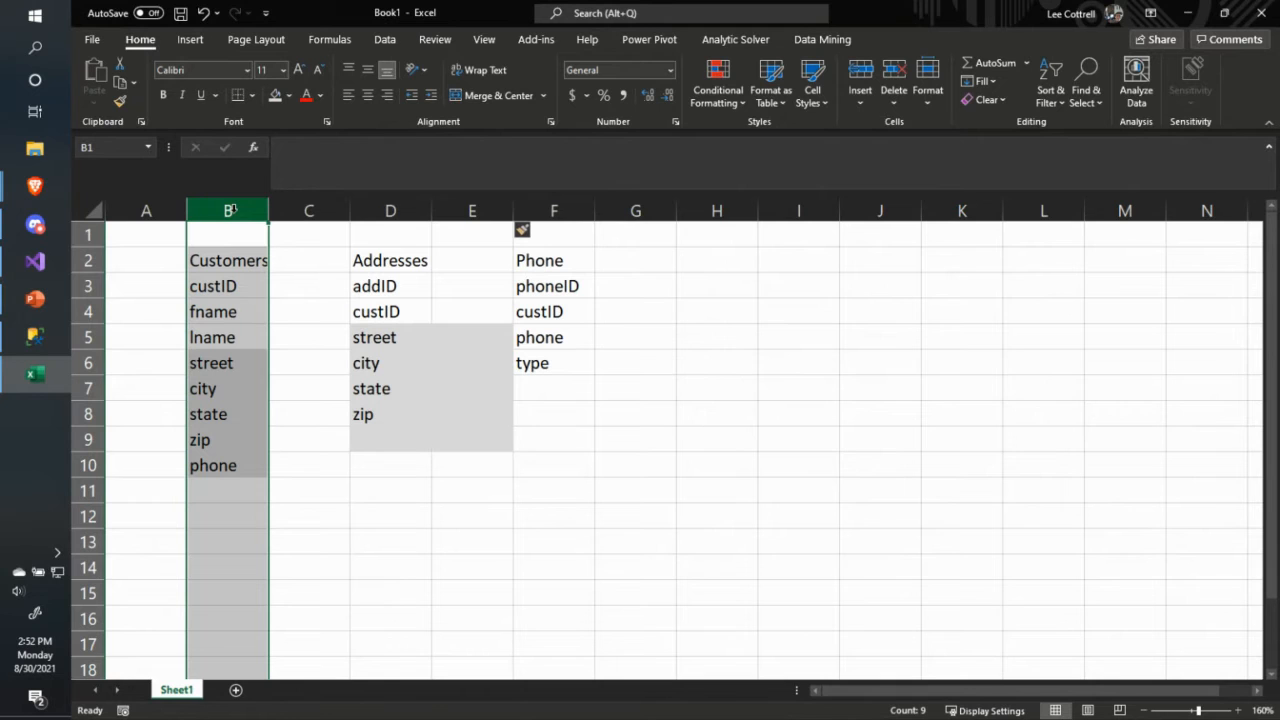
pyautogui.click(286, 357)
# - Clear the street to phone entries (B6:B10) from the Customers list and remove the gray fill from A5:E10
pyautogui.moveTo(217, 360); pyautogui.dragTo(229, 460)
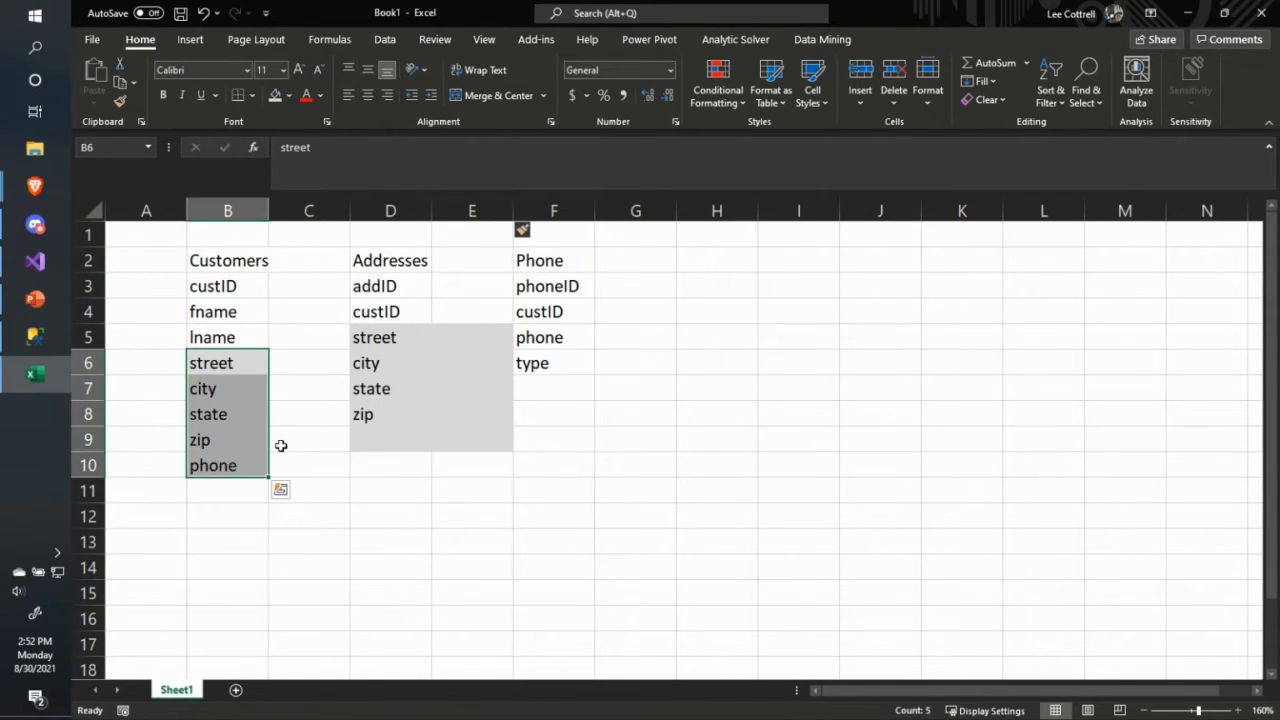
pyautogui.press('Delete')
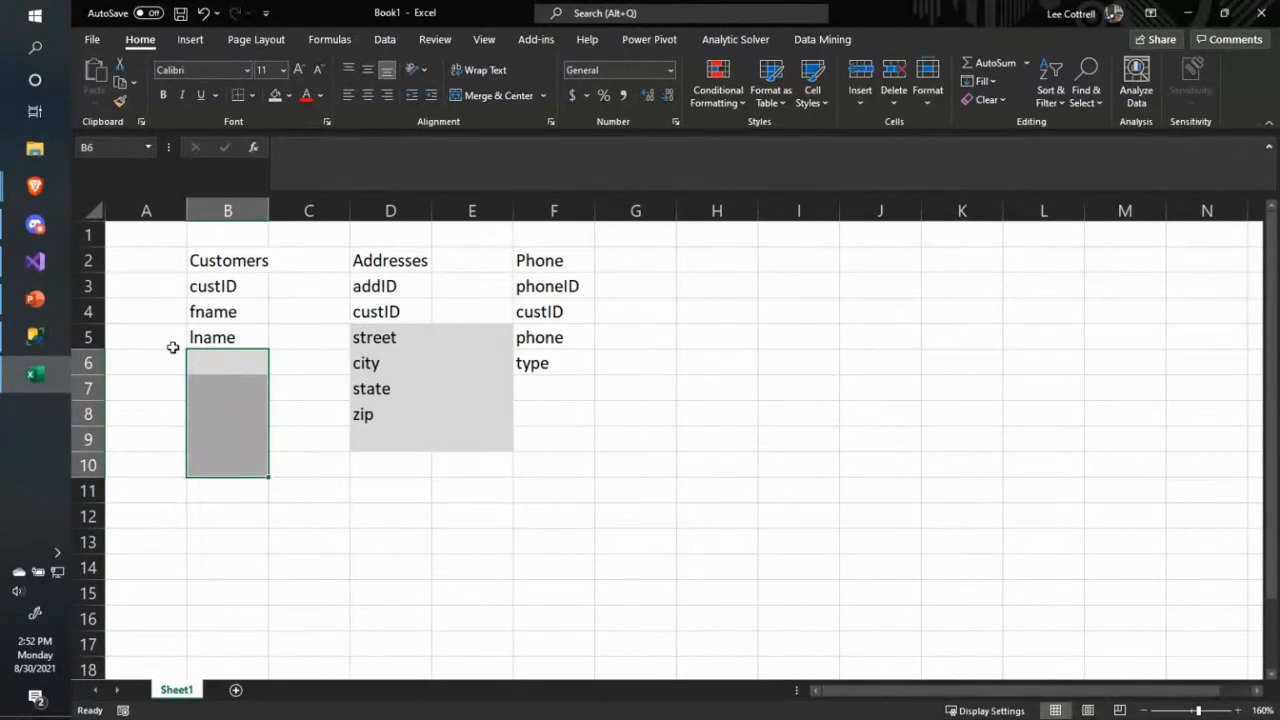
pyautogui.click(122, 328)
pyautogui.moveTo(122, 328); pyautogui.dragTo(466, 466)
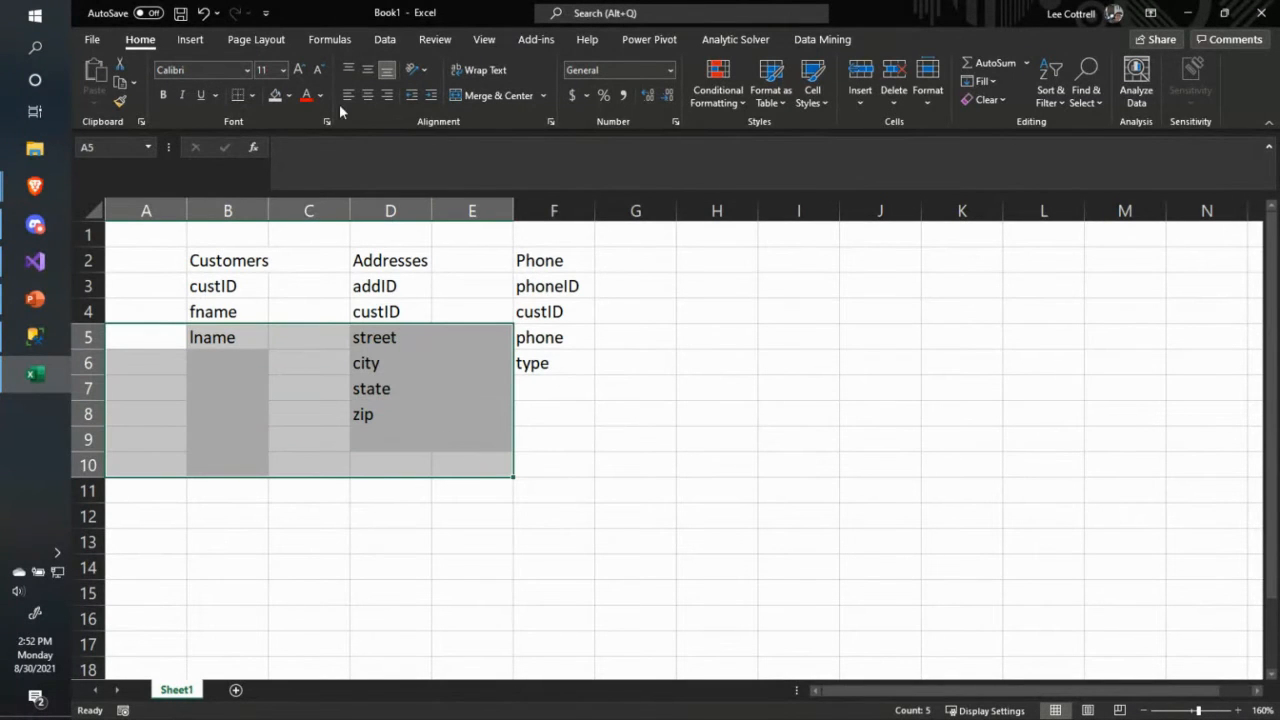
pyautogui.click(290, 97)
pyautogui.click(313, 275)
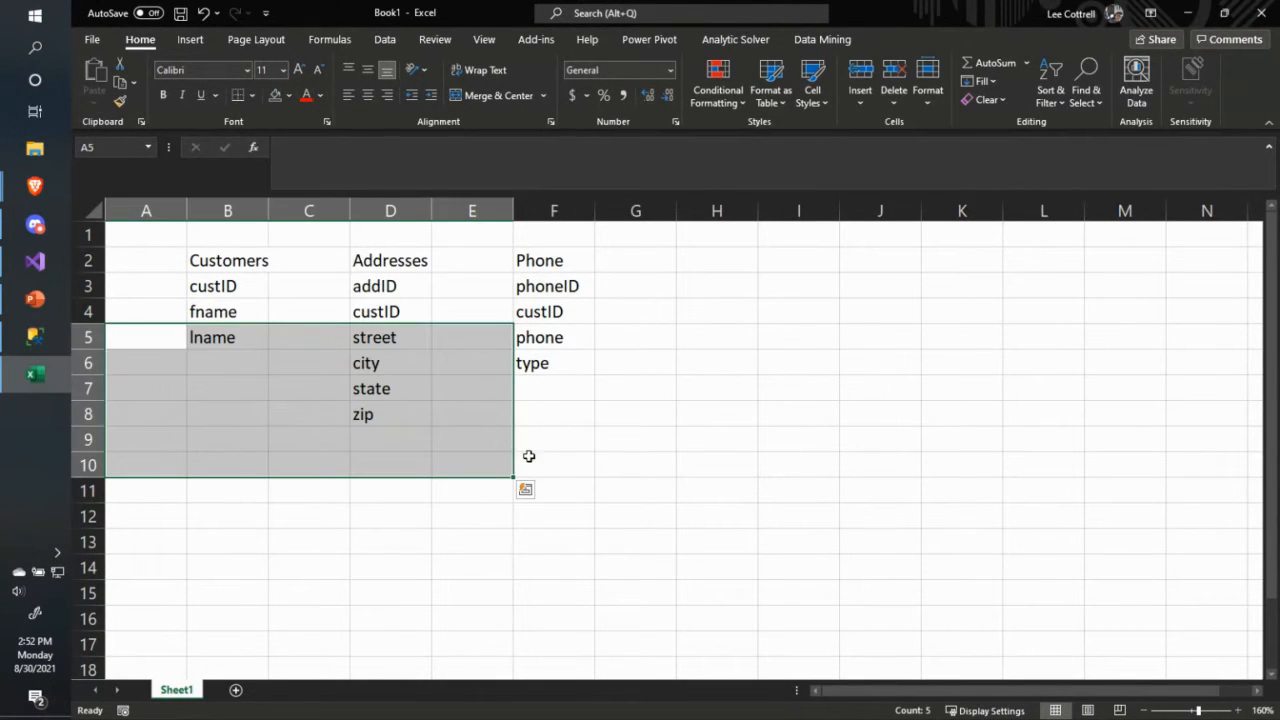
pyautogui.click(578, 460)
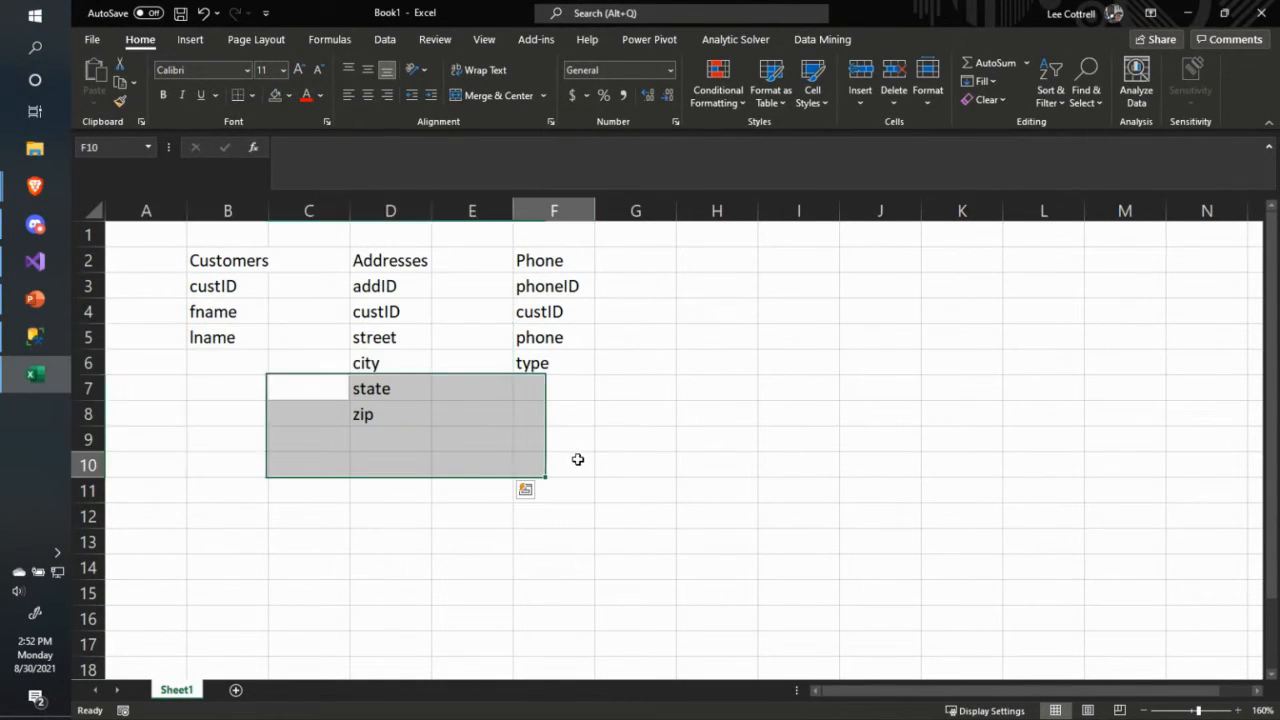
# - Make the key fields custID (B3), addID (D3) and phoneID (F3) bold
pyautogui.click(238, 287)
pyautogui.hotkey('ctrl', 'b')
pyautogui.click(380, 286)
pyautogui.hotkey('ctrl', 'b')
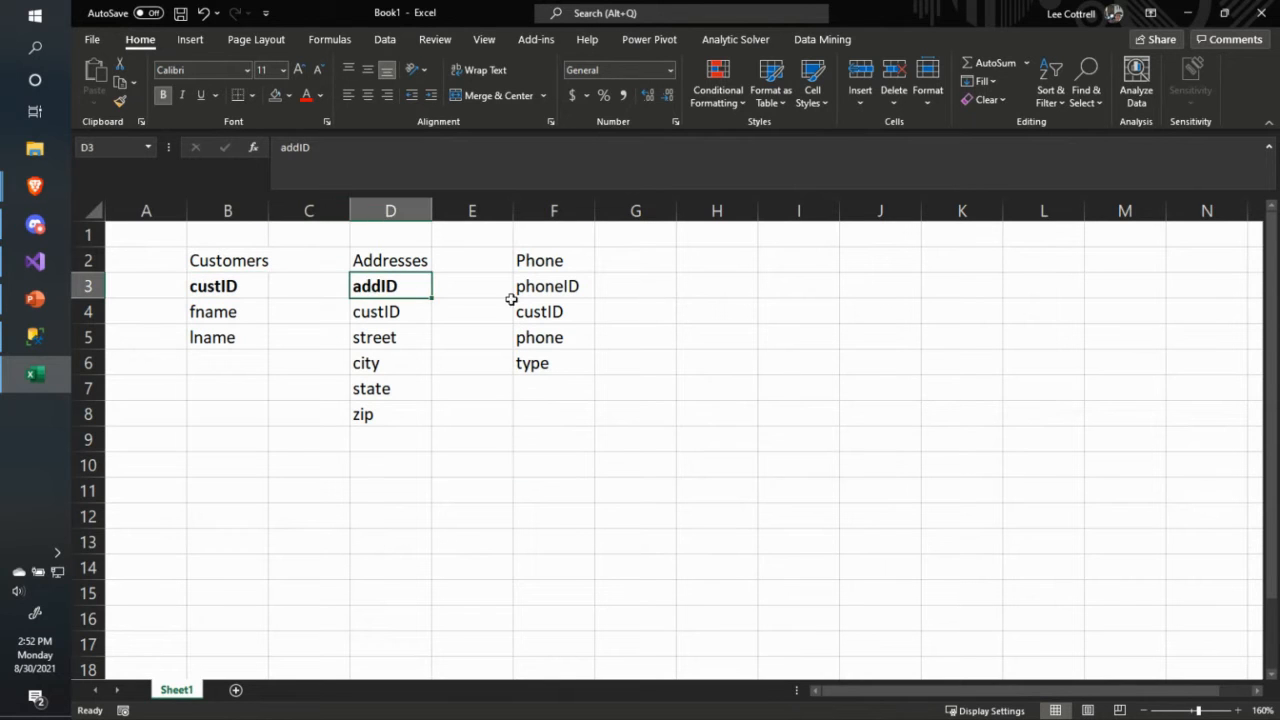
pyautogui.click(527, 290)
pyautogui.hotkey('ctrl', 'b')
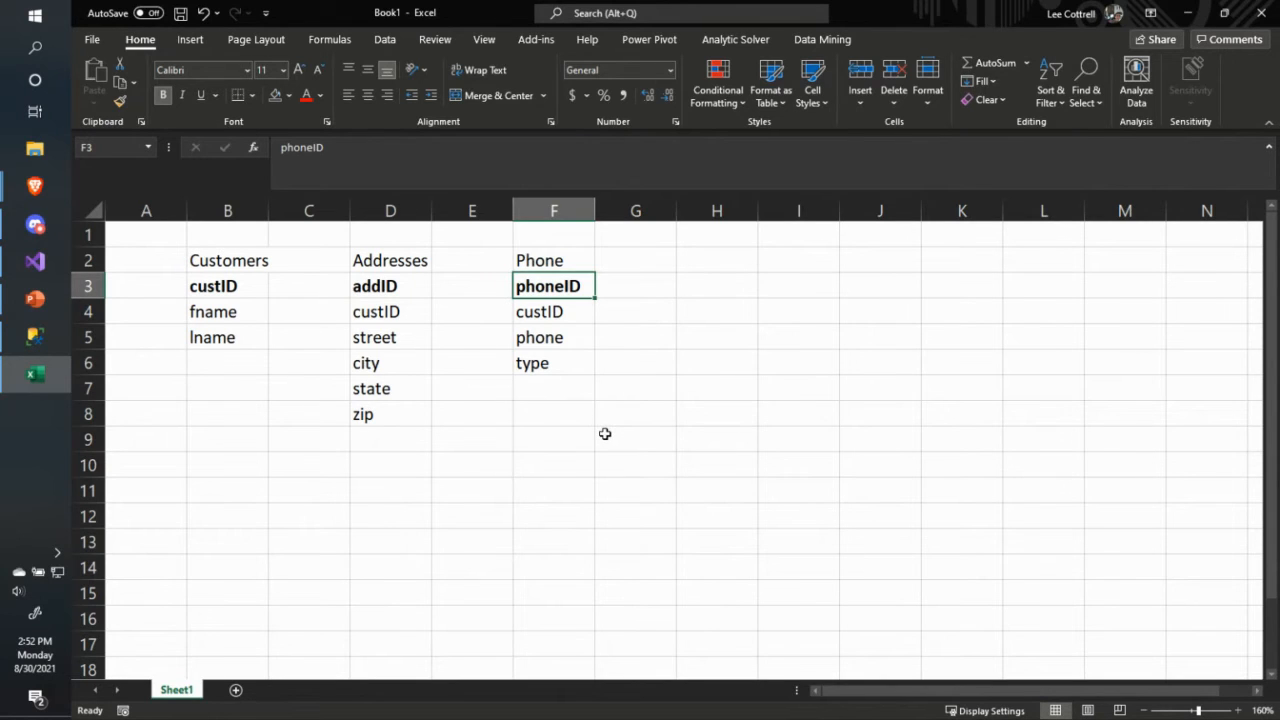
pyautogui.click(556, 334)
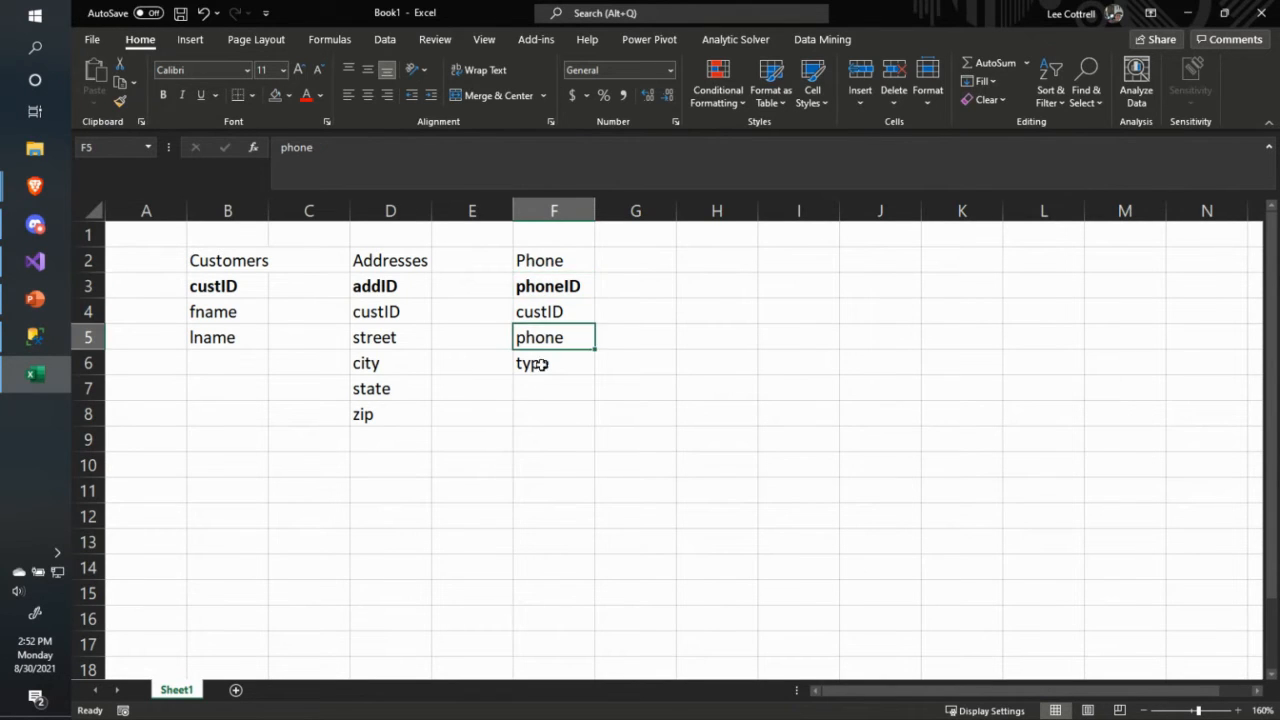
pyautogui.click(378, 340)
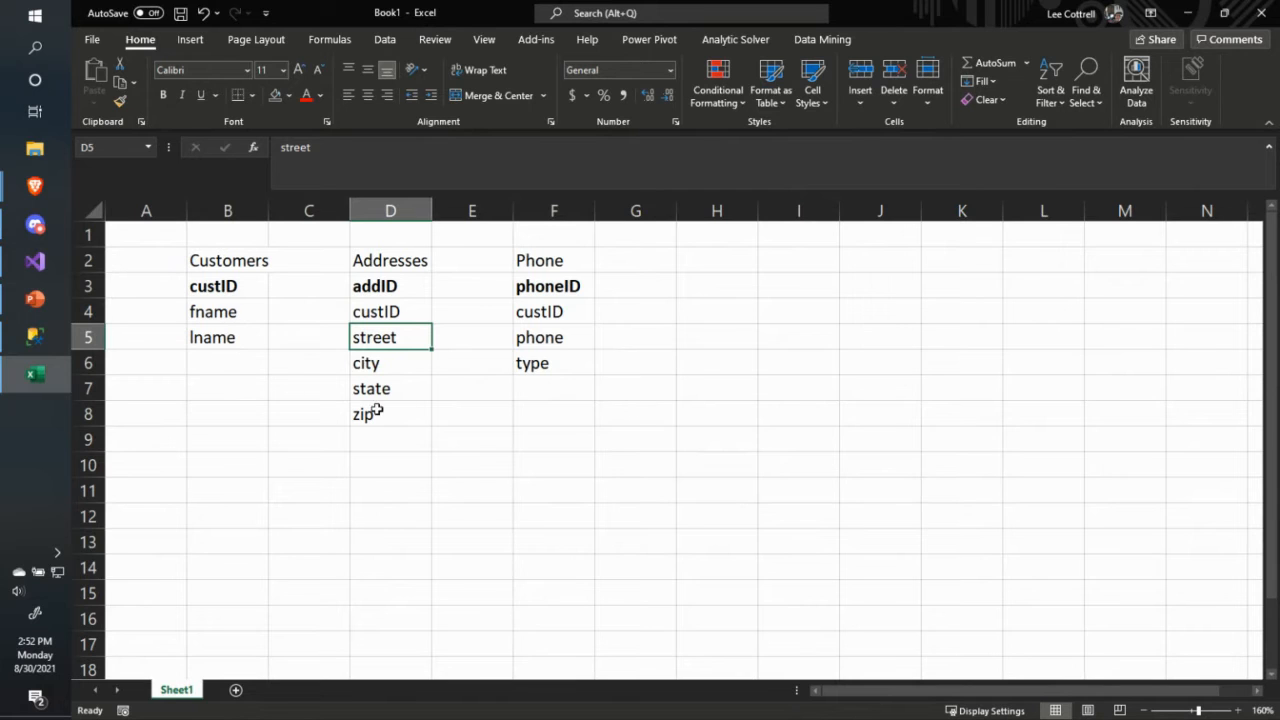
# - Start an Employee list in cell H2 with the field name empID in H3
pyautogui.click(705, 253)
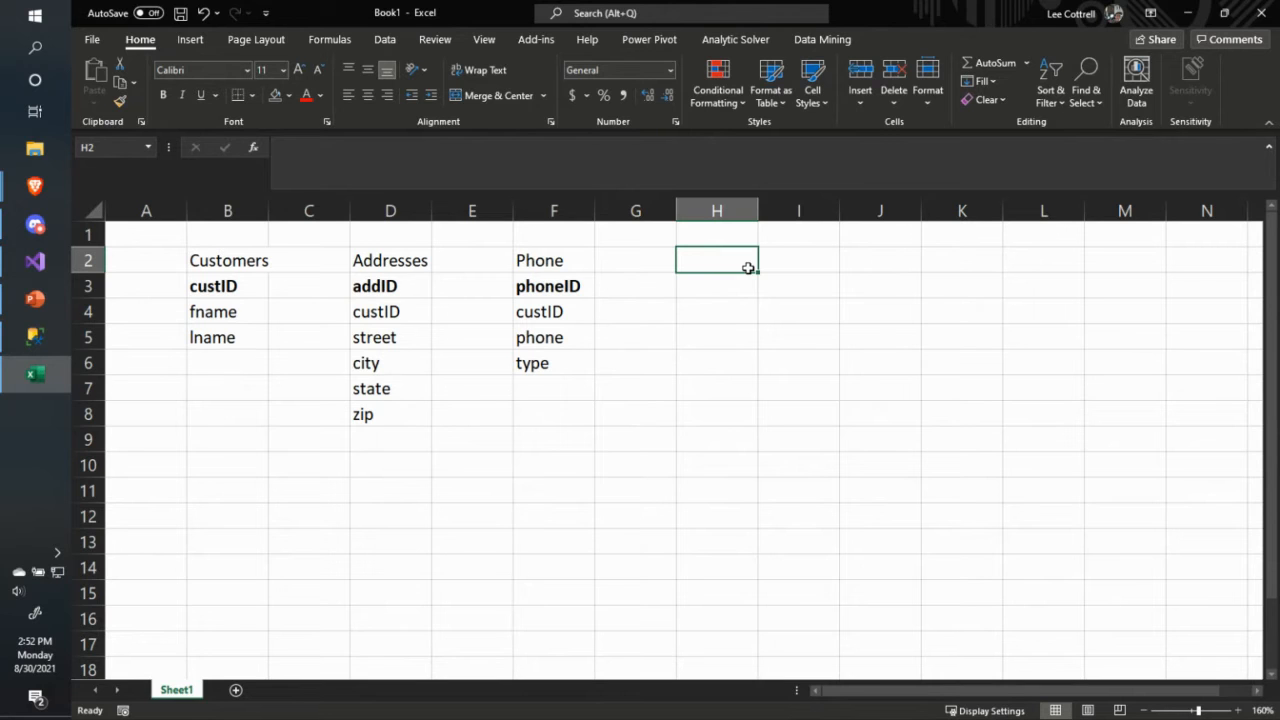
pyautogui.write('Employee')
pyautogui.press('Return')
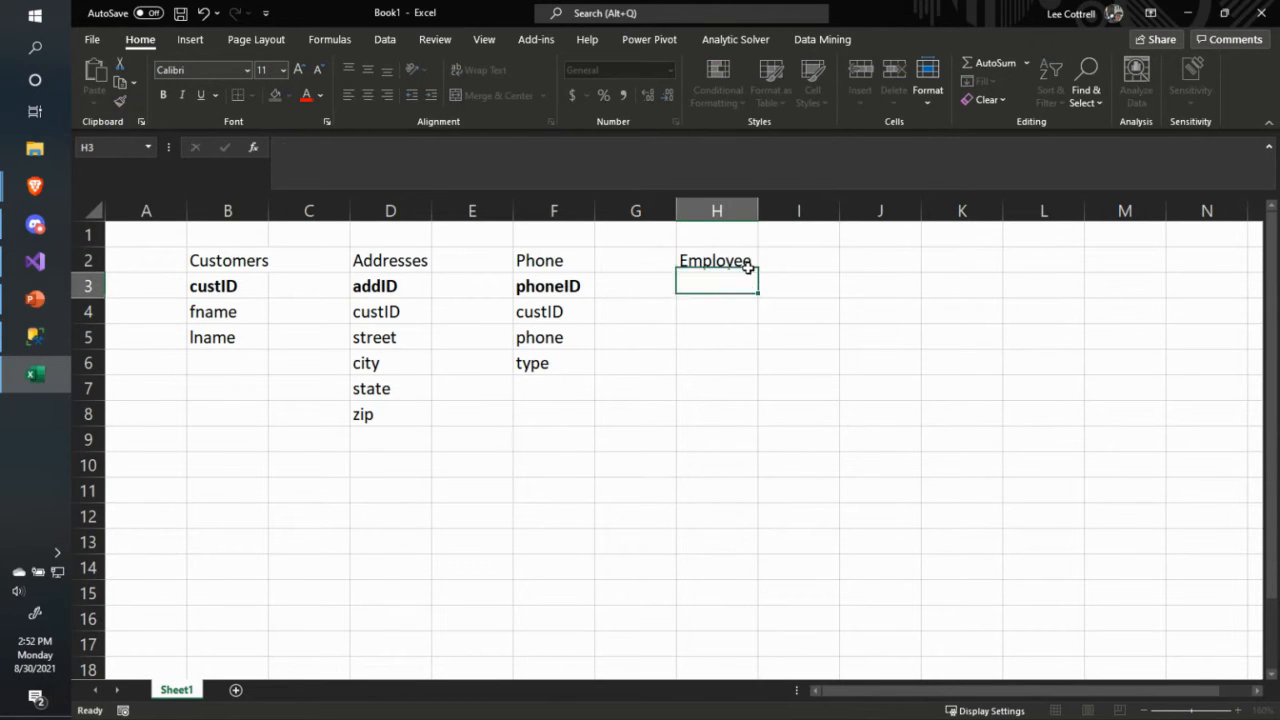
pyautogui.write('empID')
pyautogui.press('Return')
pyautogui.press('Up')
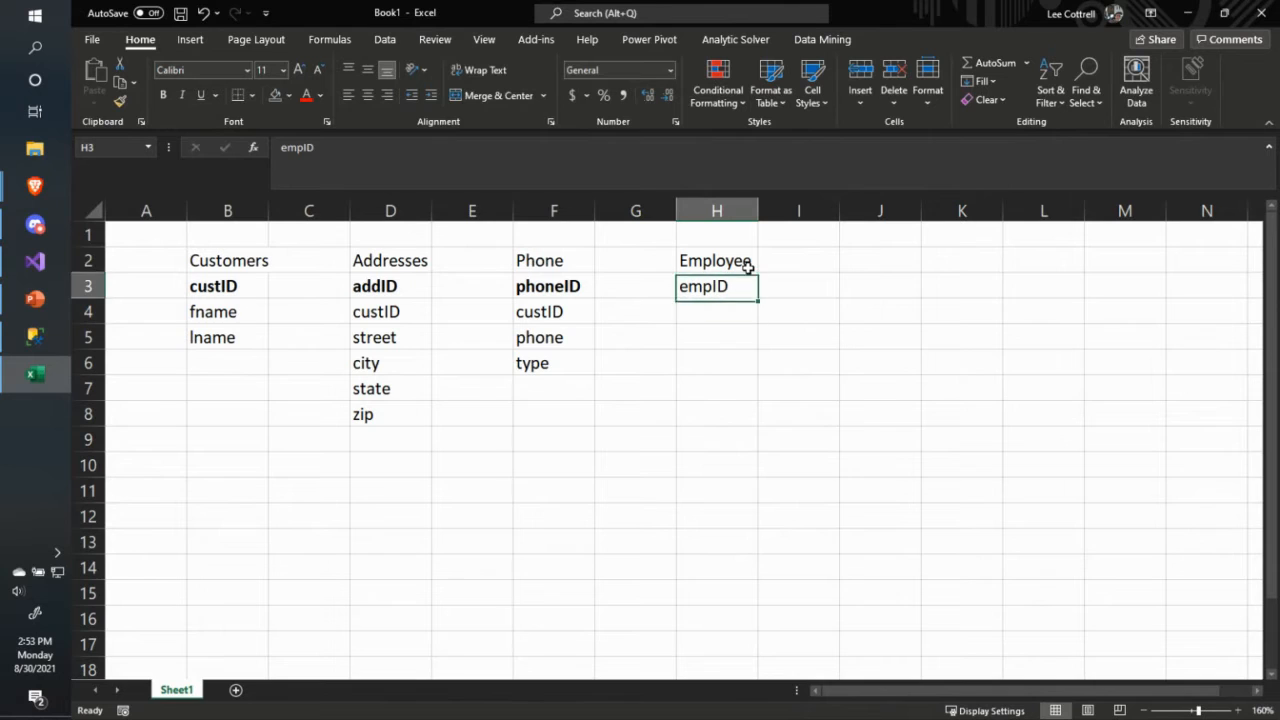
# - Make empID (H3) bold and add the fields fname and lname below it in H4:H5
pyautogui.hotkey('ctrl', 'b')
pyautogui.press('Down')
pyautogui.write('r')
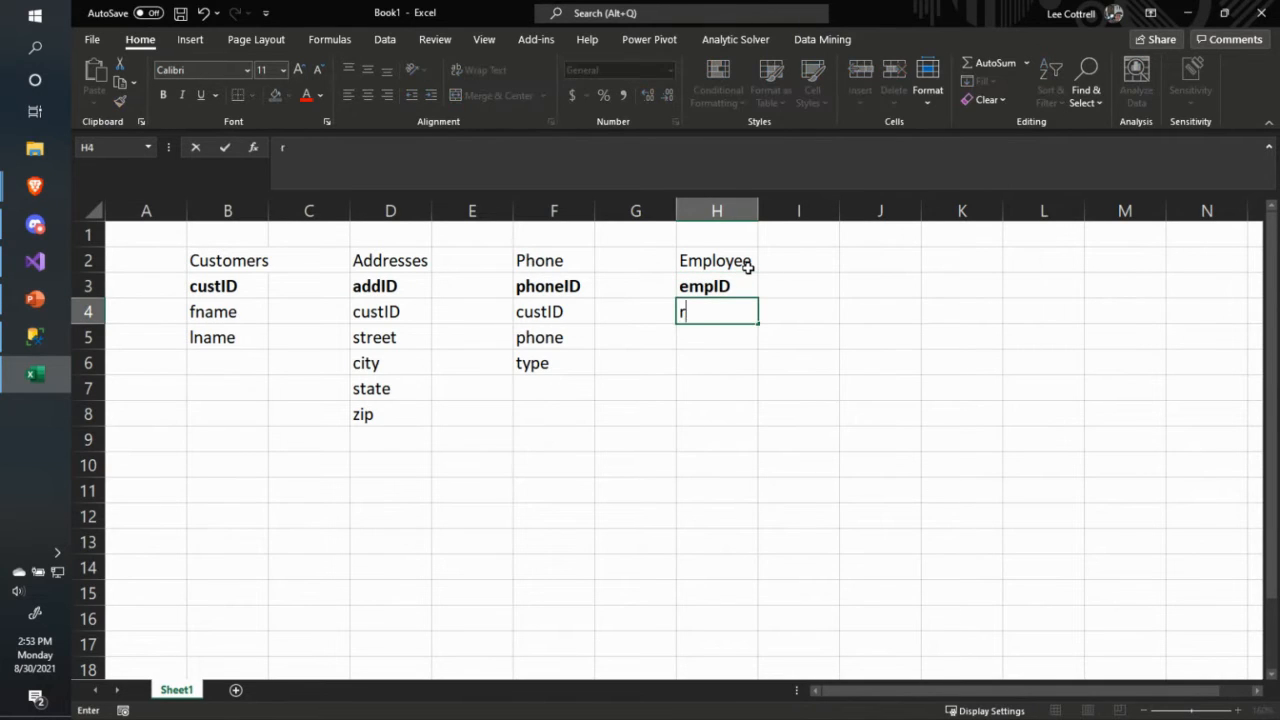
pyautogui.write('mps')
pyautogui.press('BackSpace')
pyautogui.press('BackSpace')
pyautogui.press('BackSpace')
pyautogui.press('BackSpace')
pyautogui.write('fnm')
pyautogui.press('BackSpace')
pyautogui.write('ame')
pyautogui.press('Return')
pyautogui.write('lname')
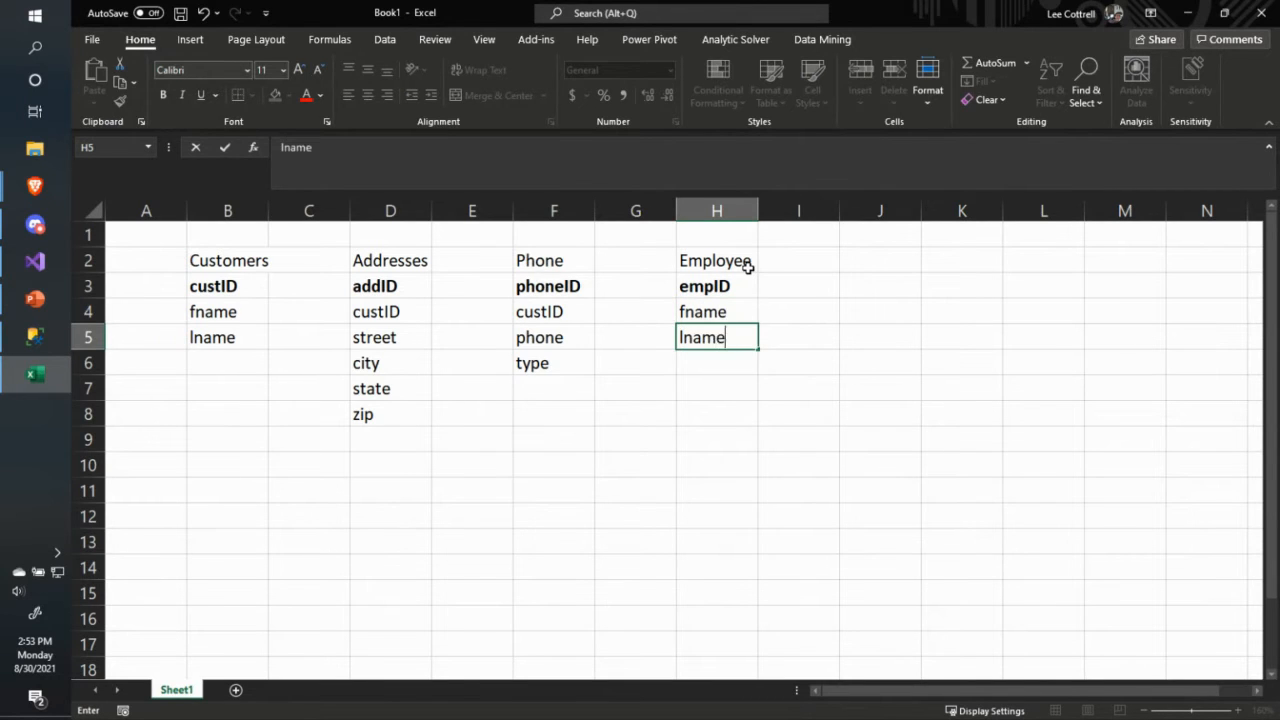
pyautogui.press('Return')
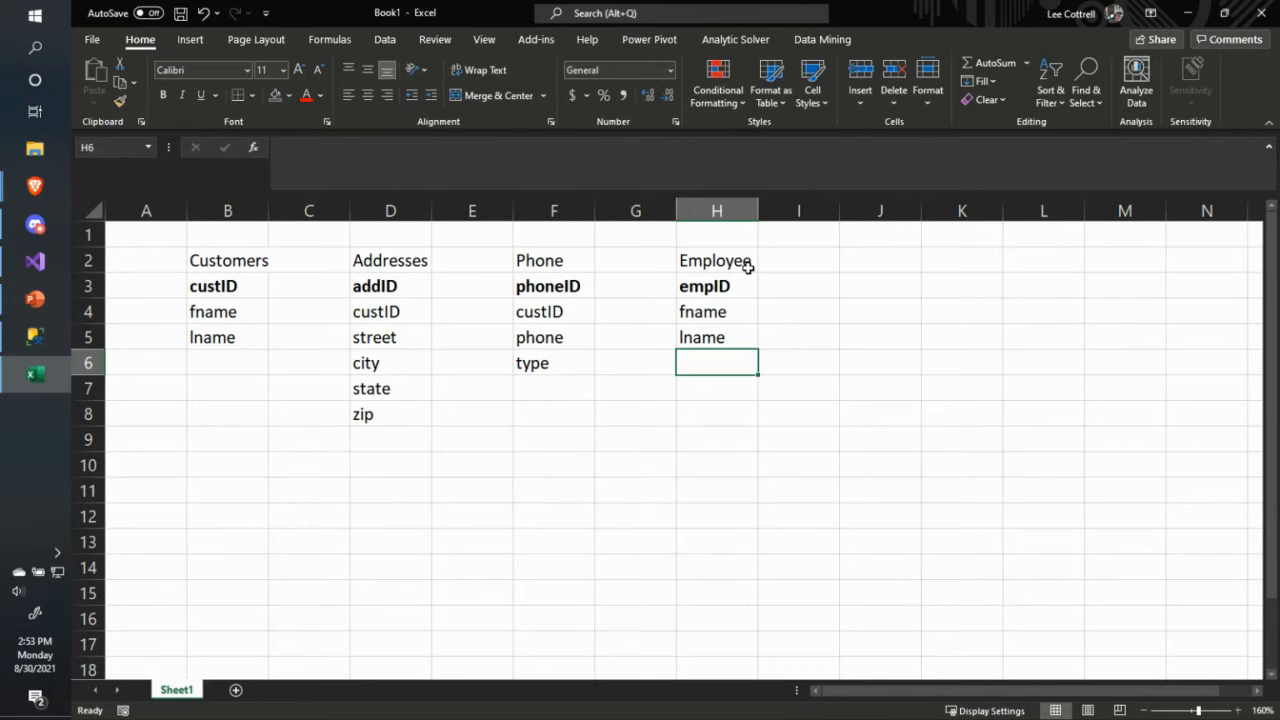
# - Add the fields title and fee to the Employee list in H6:H7
pyautogui.write('title')
pyautogui.press('Return')
pyautogui.write('fee')
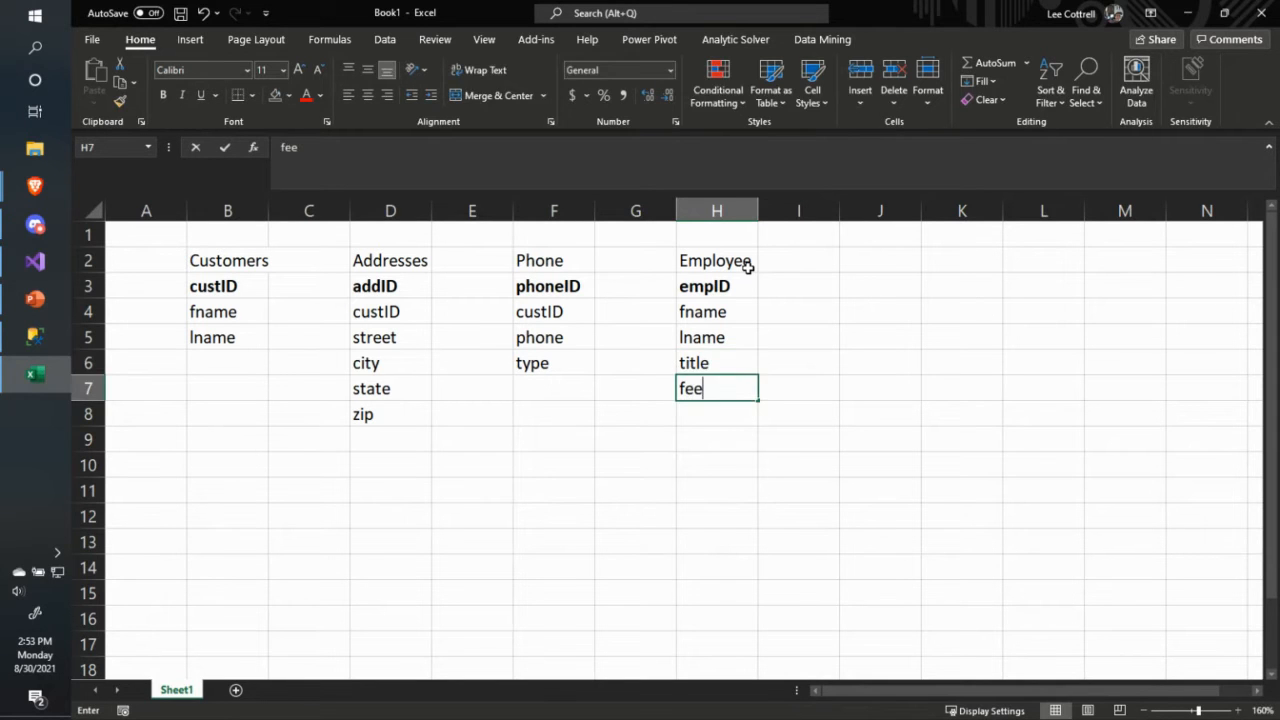
pyautogui.press('Return')
pyautogui.press('Up')
pyautogui.write('char')
pyautogui.press('BackSpace')
pyautogui.press('BackSpace')
pyautogui.press('BackSpace')
pyautogui.press('BackSpace')
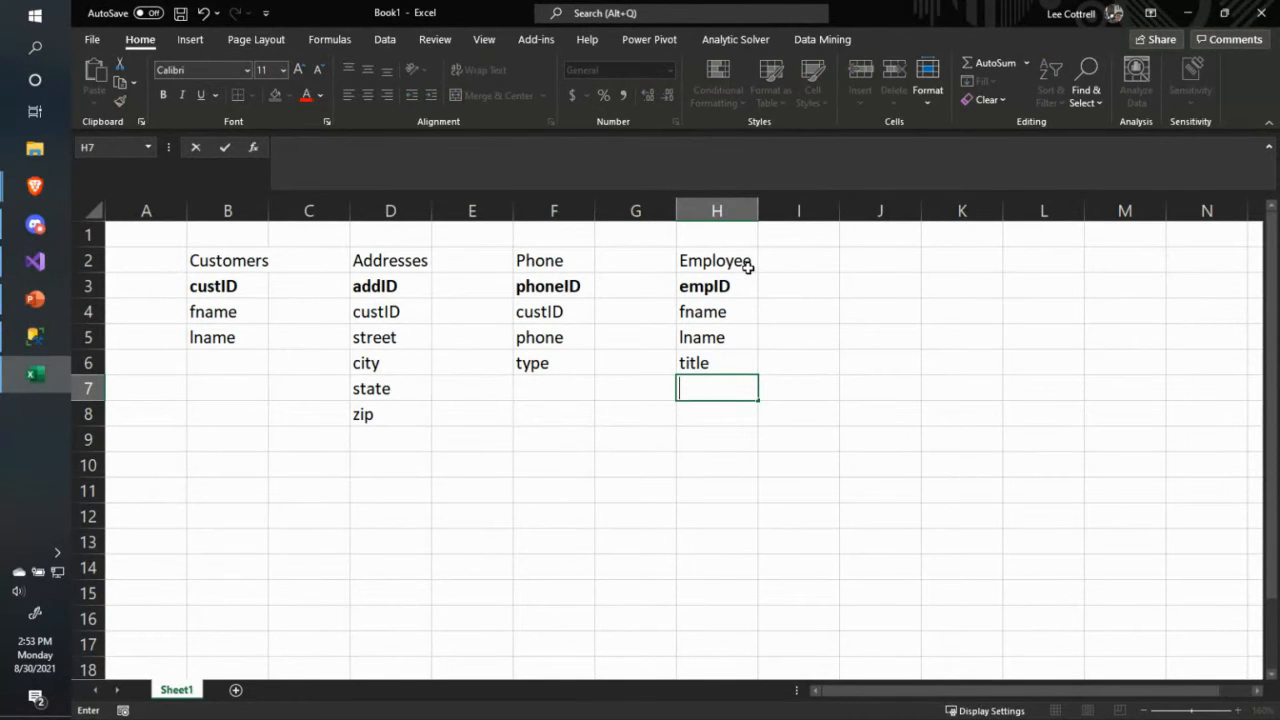
pyautogui.write('feee')
pyautogui.press('BackSpace')
pyautogui.press('Return')
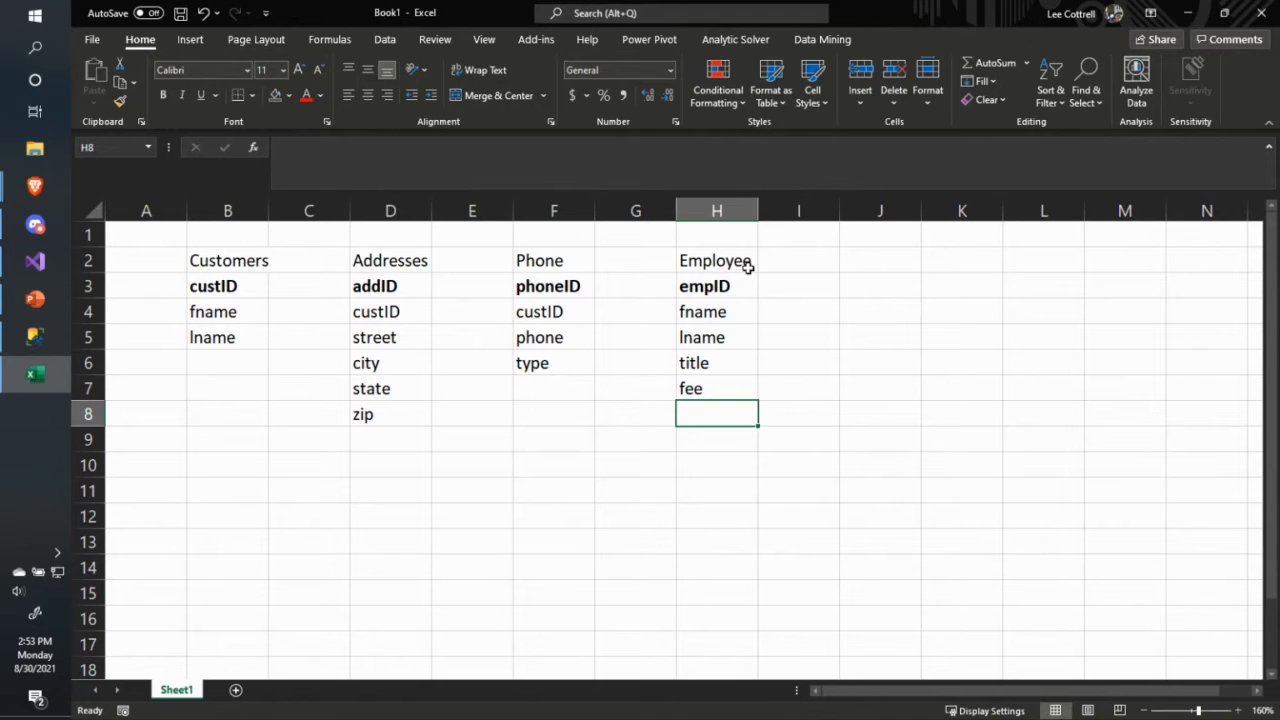
pyautogui.click(707, 393)
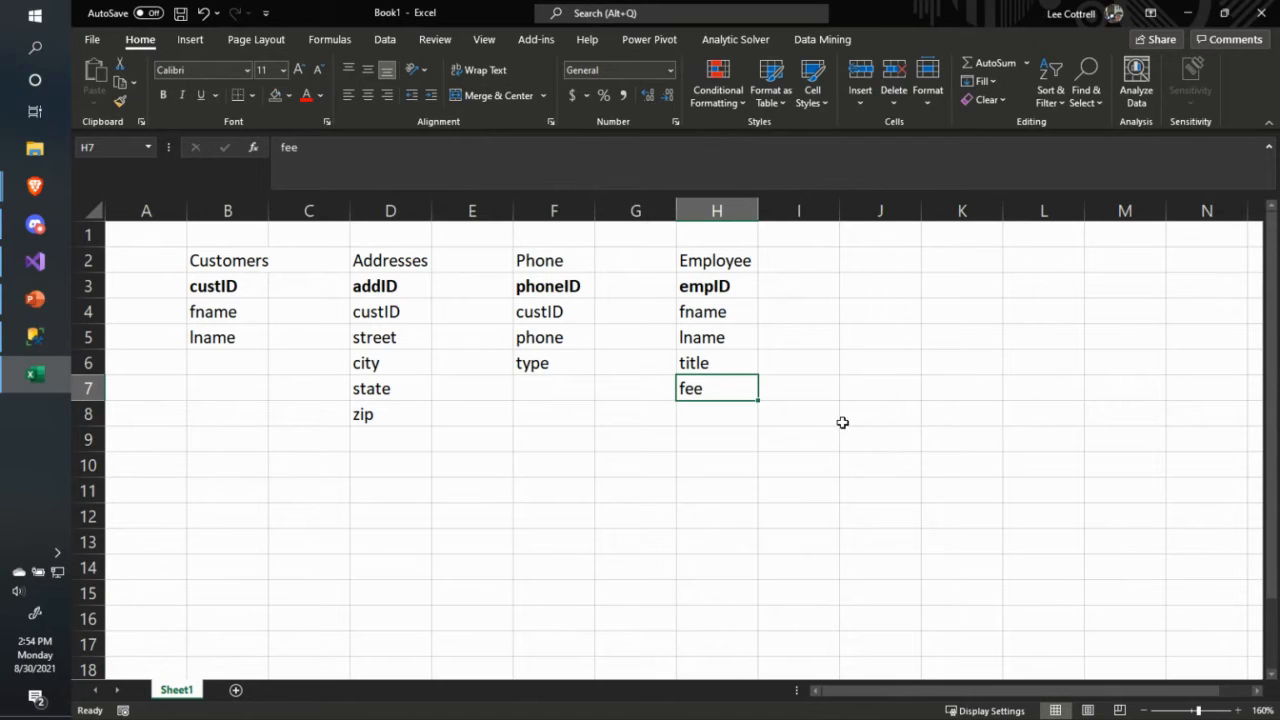
# - Start a Service list in cell J2 with the bold key field serviceID in J3
pyautogui.click(894, 260)
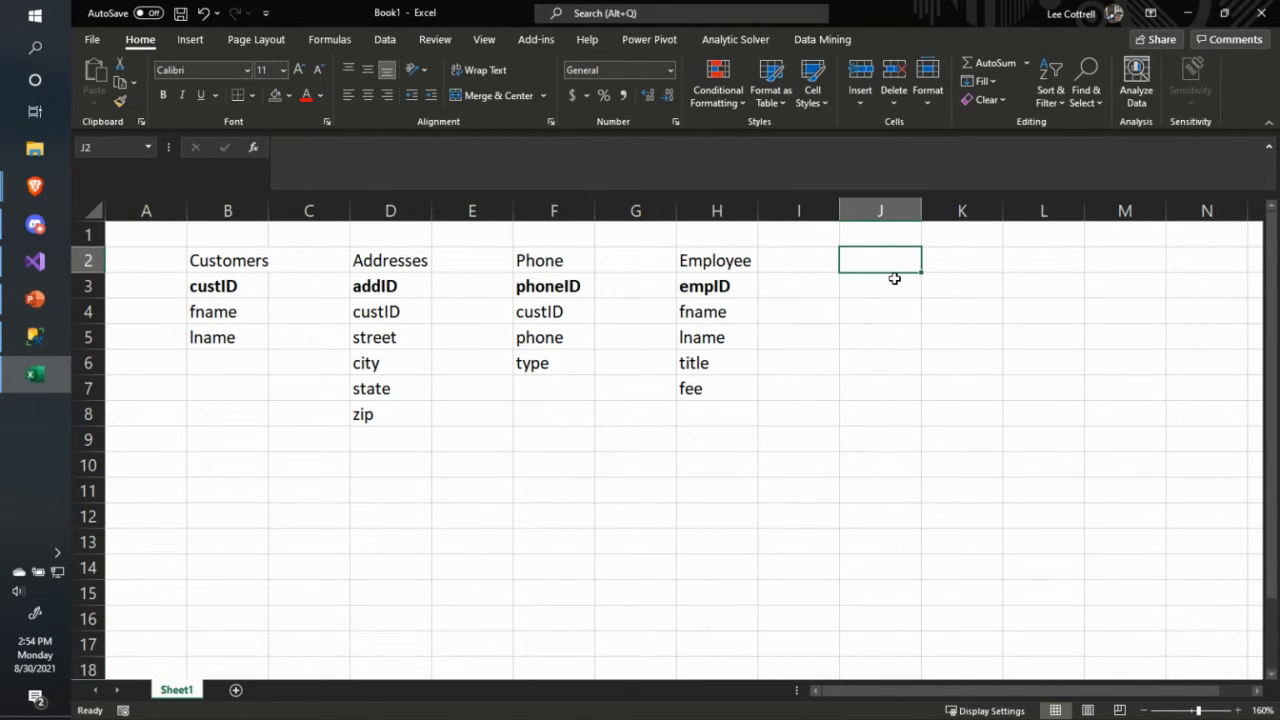
pyautogui.write('Service')
pyautogui.press('Return')
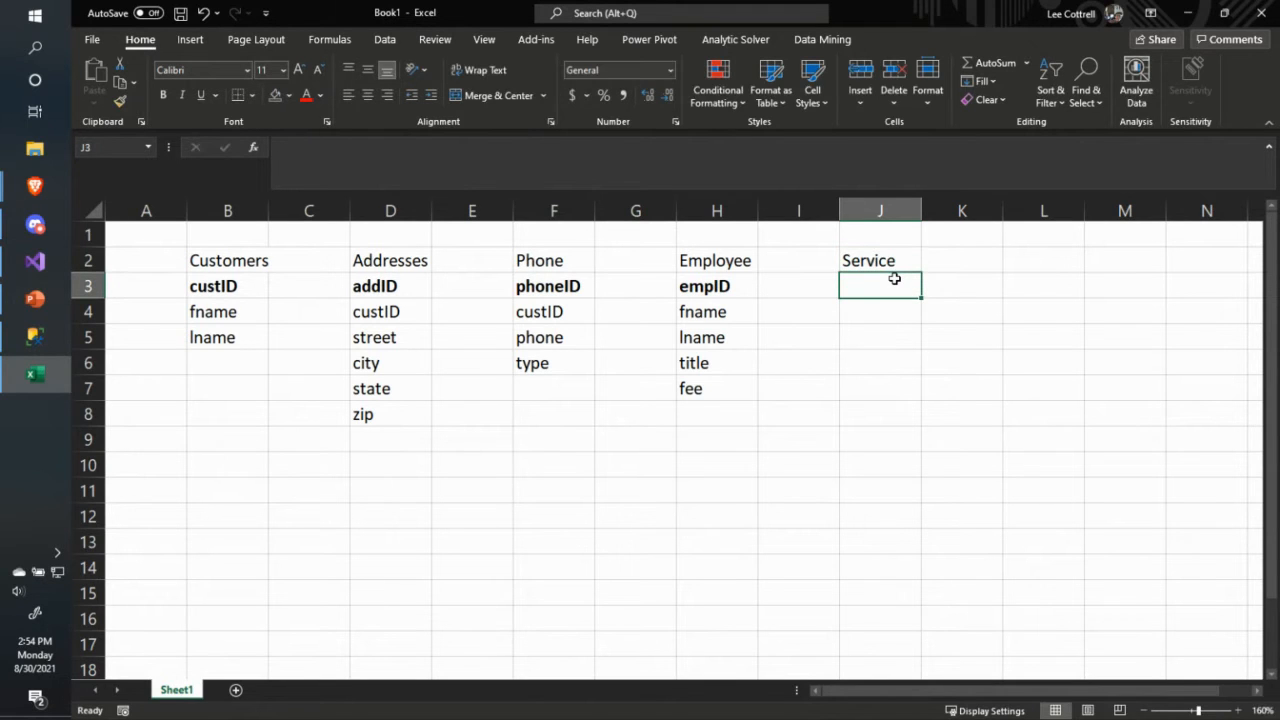
pyautogui.write('serviceID')
pyautogui.press('Return')
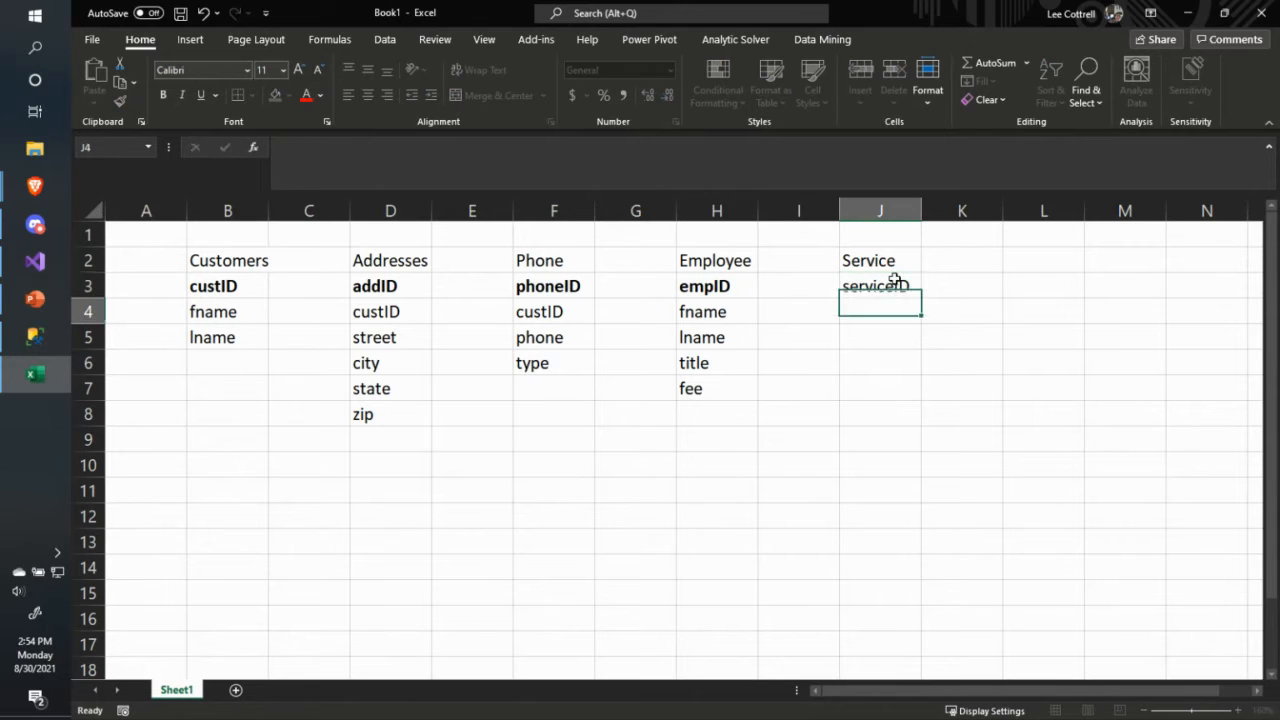
pyautogui.click(895, 283)
pyautogui.hotkey('ctrl', 'b')
pyautogui.press('Down')
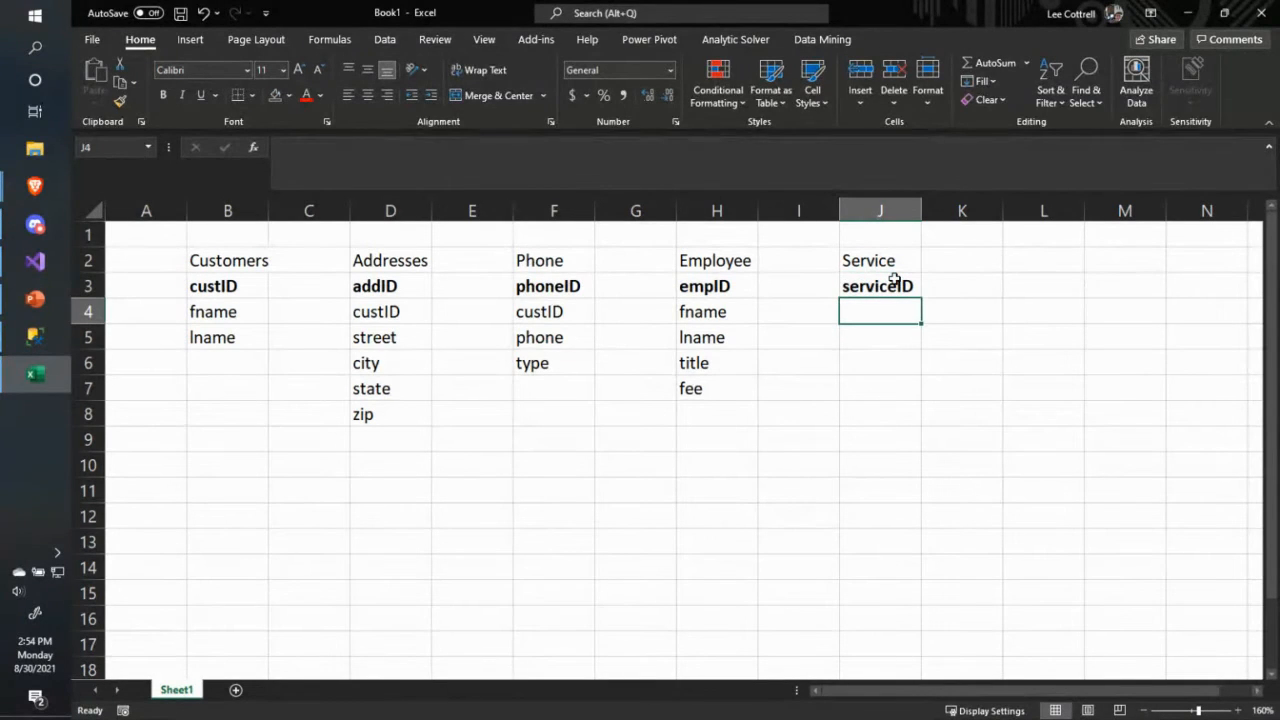
# - Add the fields name, description and fee to the Service list in J4:J6
pyautogui.write('name')
pyautogui.press('Return')
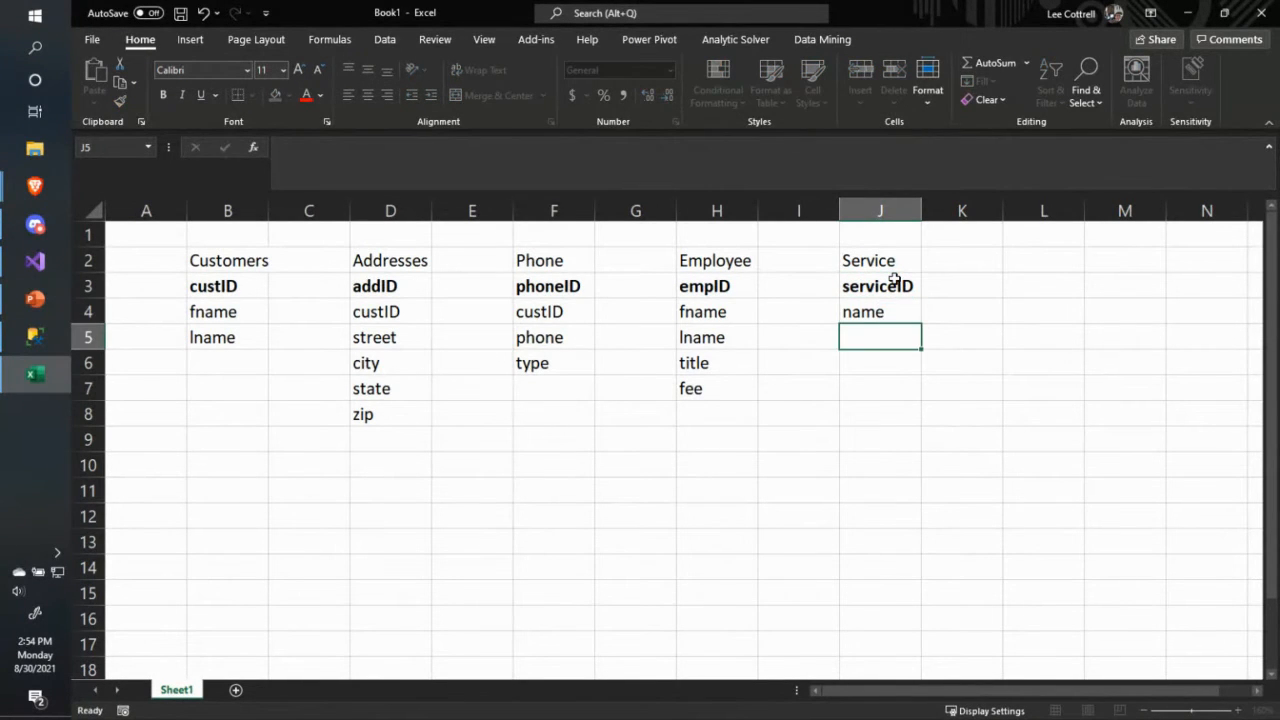
pyautogui.write('description')
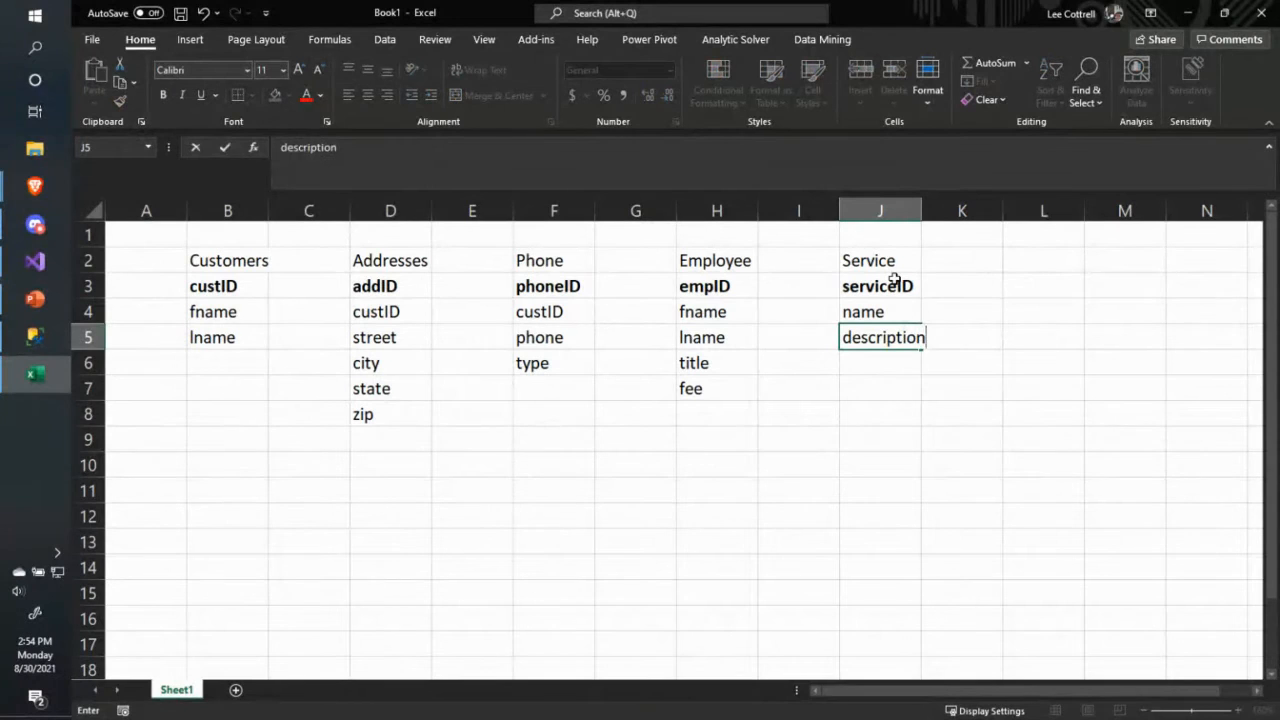
pyautogui.press('Return')
pyautogui.write('fee')
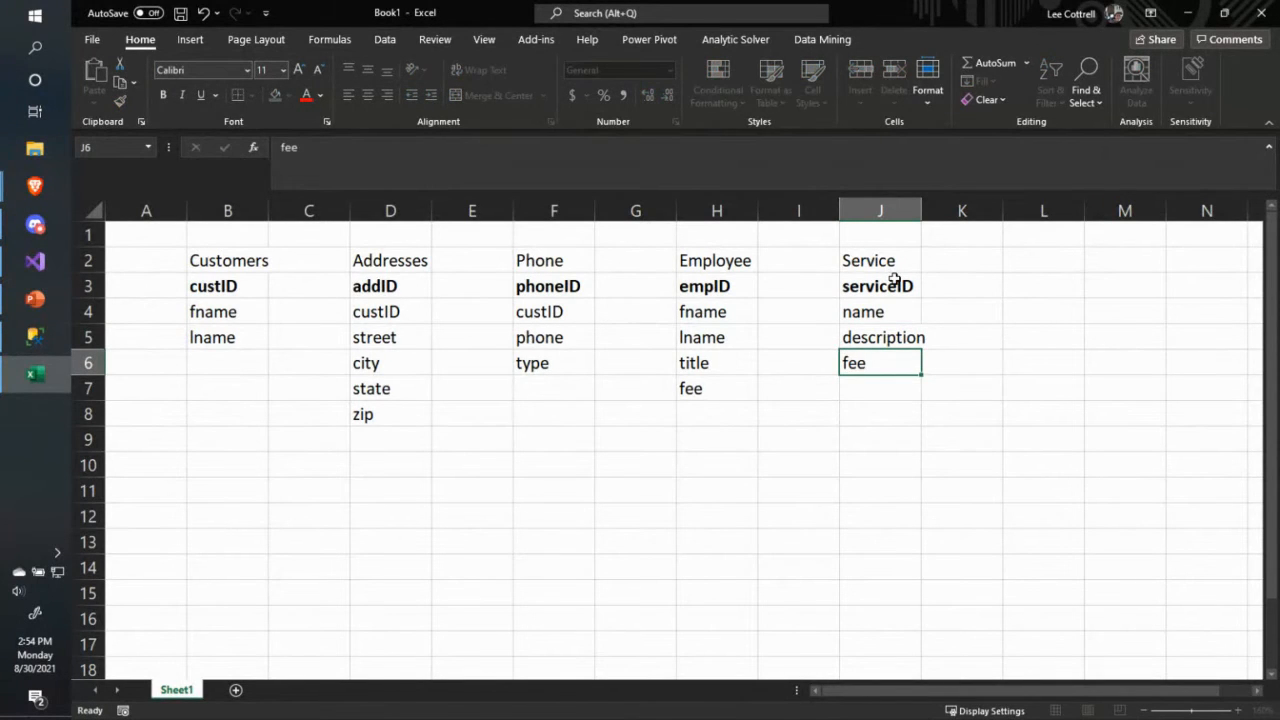
pyautogui.press('Return')
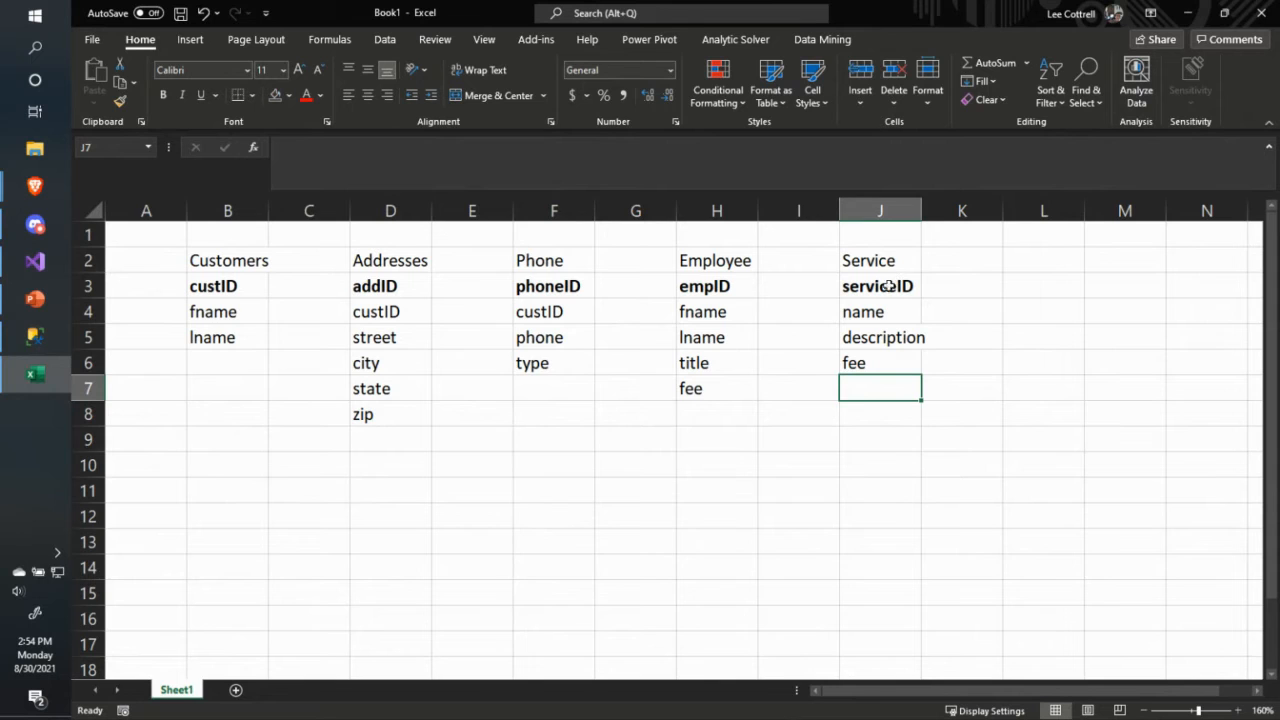
# - Start a ServicesRendered list in cell F10 with the field name sriID in F11
pyautogui.click(527, 473)
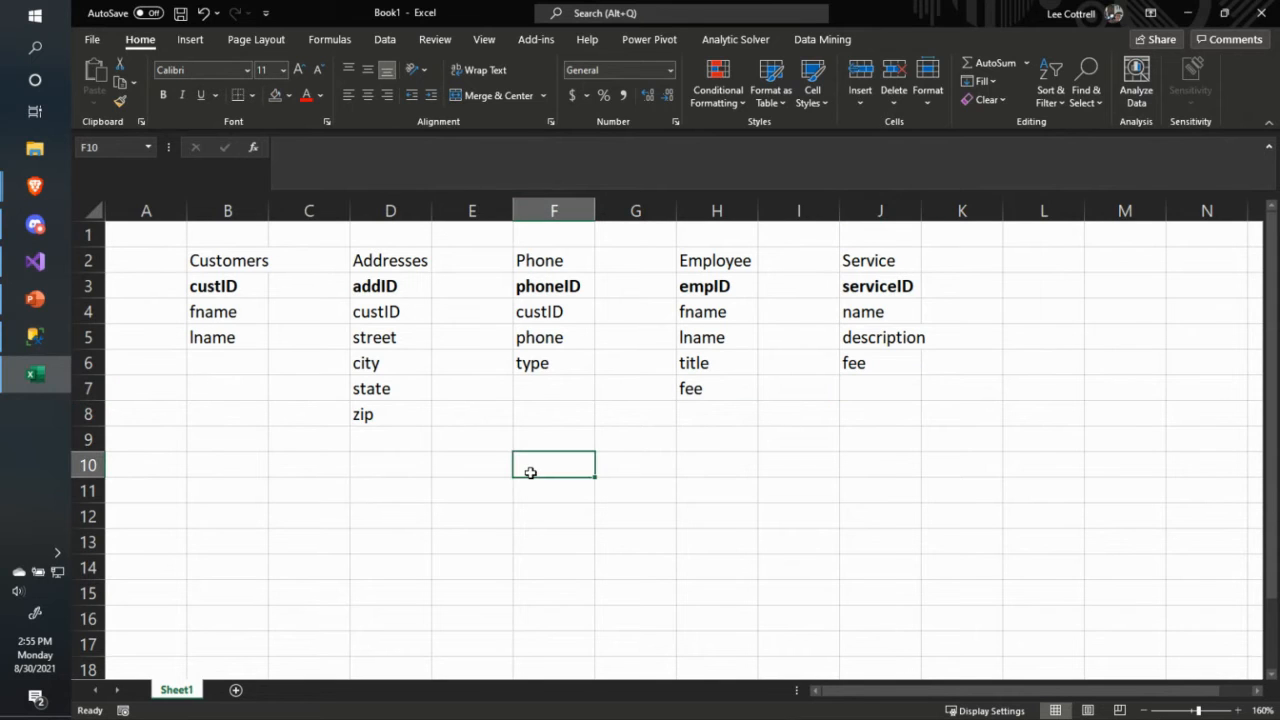
pyautogui.write('Services')
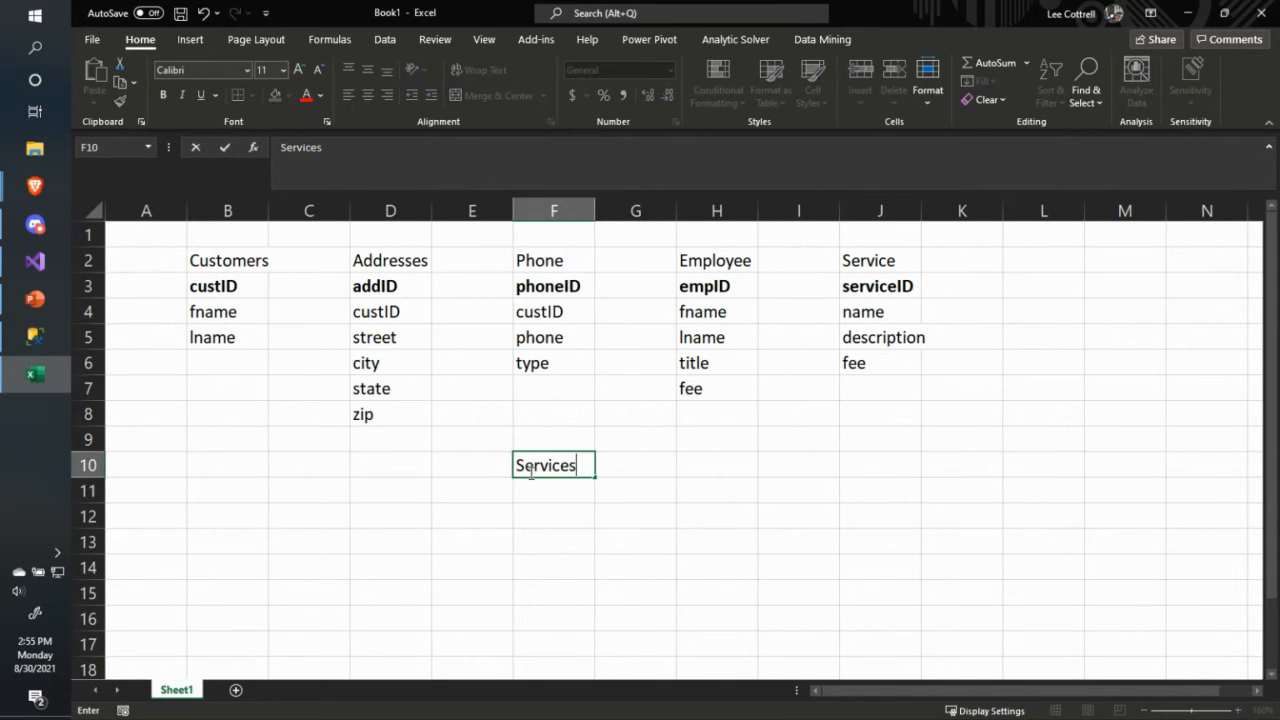
pyautogui.write('Rendered')
pyautogui.press('Return')
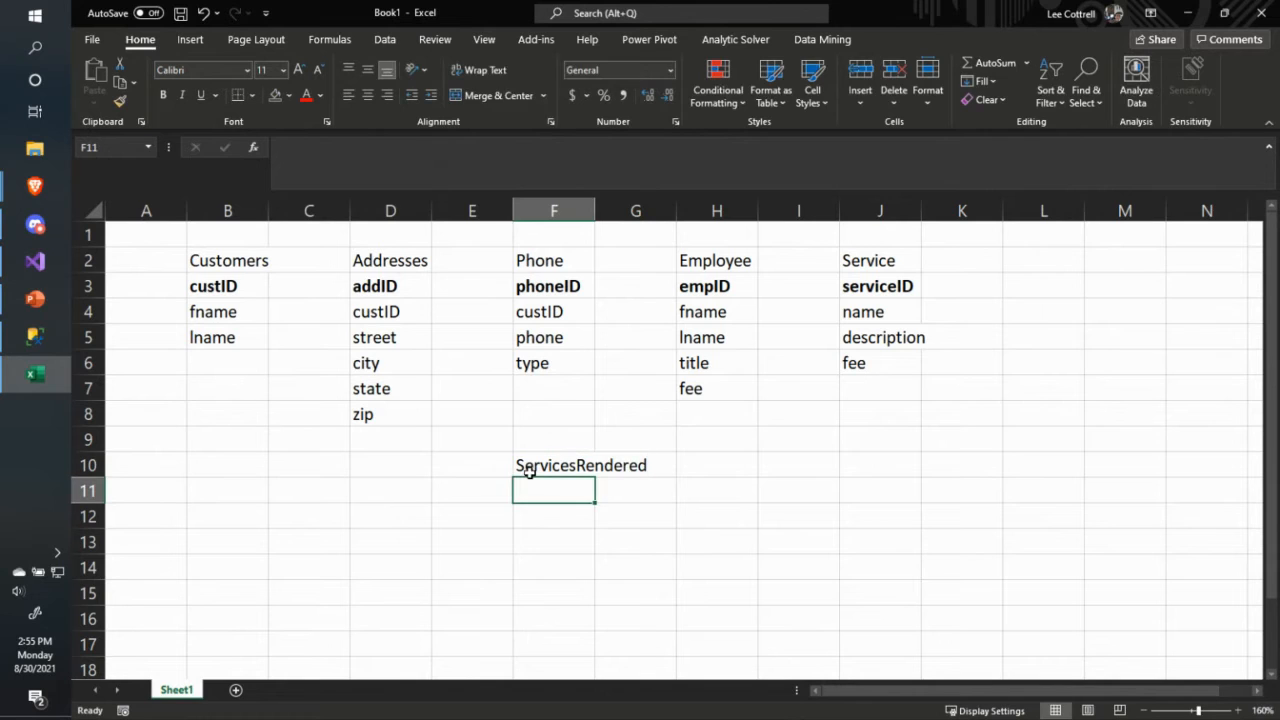
pyautogui.write('services')
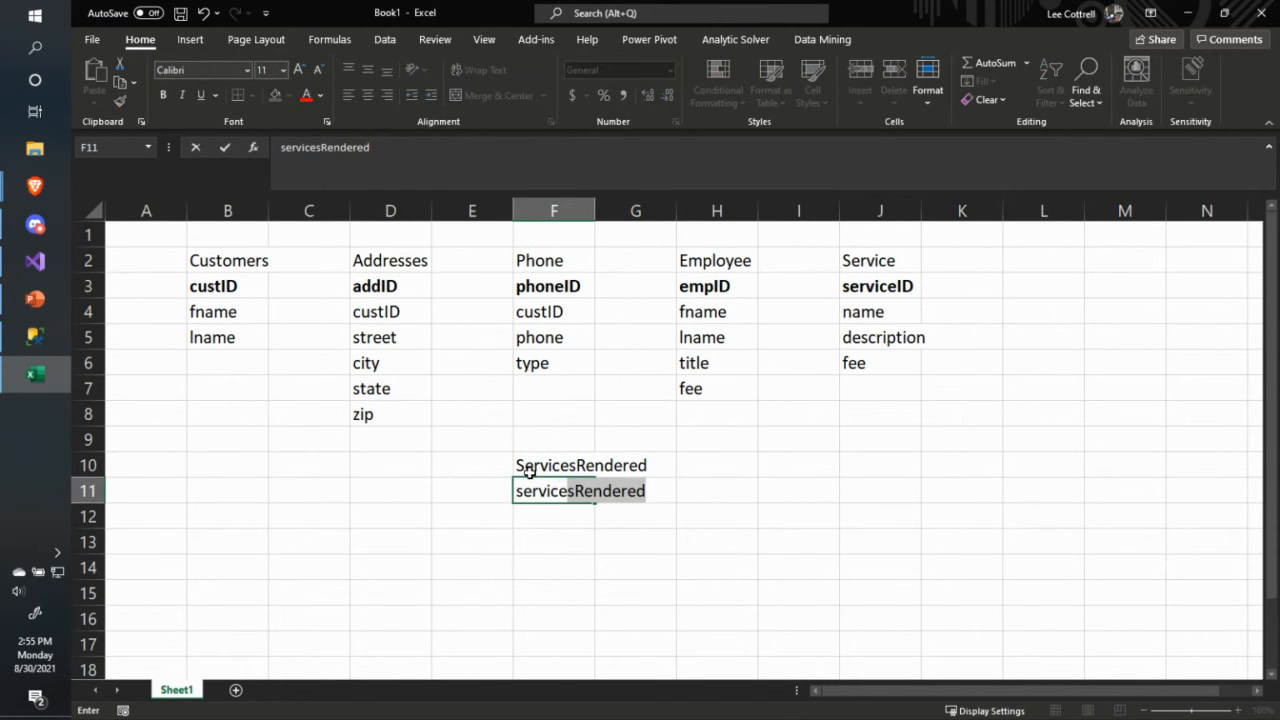
pyautogui.press('BackSpace')
pyautogui.press('BackSpace')
pyautogui.press('BackSpace')
pyautogui.press('BackSpace')
pyautogui.press('BackSpace')
pyautogui.press('BackSpace')
pyautogui.press('BackSpace')
pyautogui.press('BackSpace')
pyautogui.press('BackSpace')
pyautogui.write('SR')
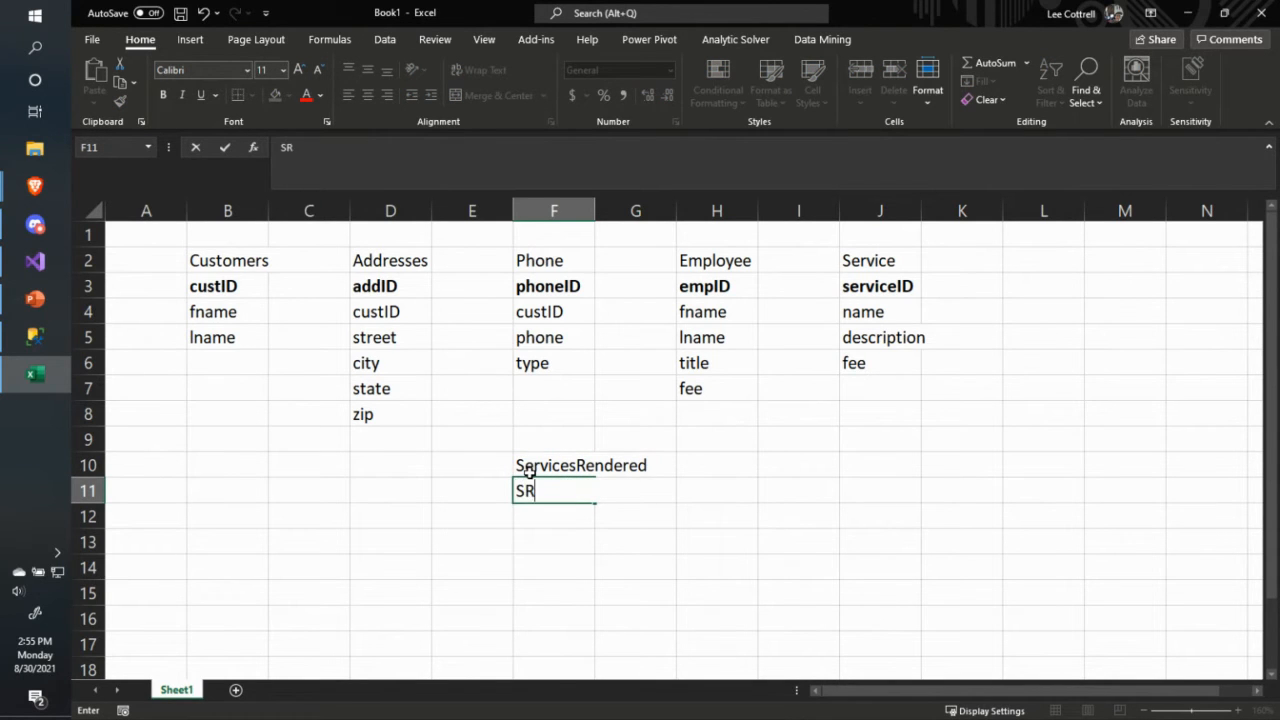
pyautogui.press('BackSpace')
pyautogui.press('BackSpace')
pyautogui.write('sriID')
pyautogui.press('Return')
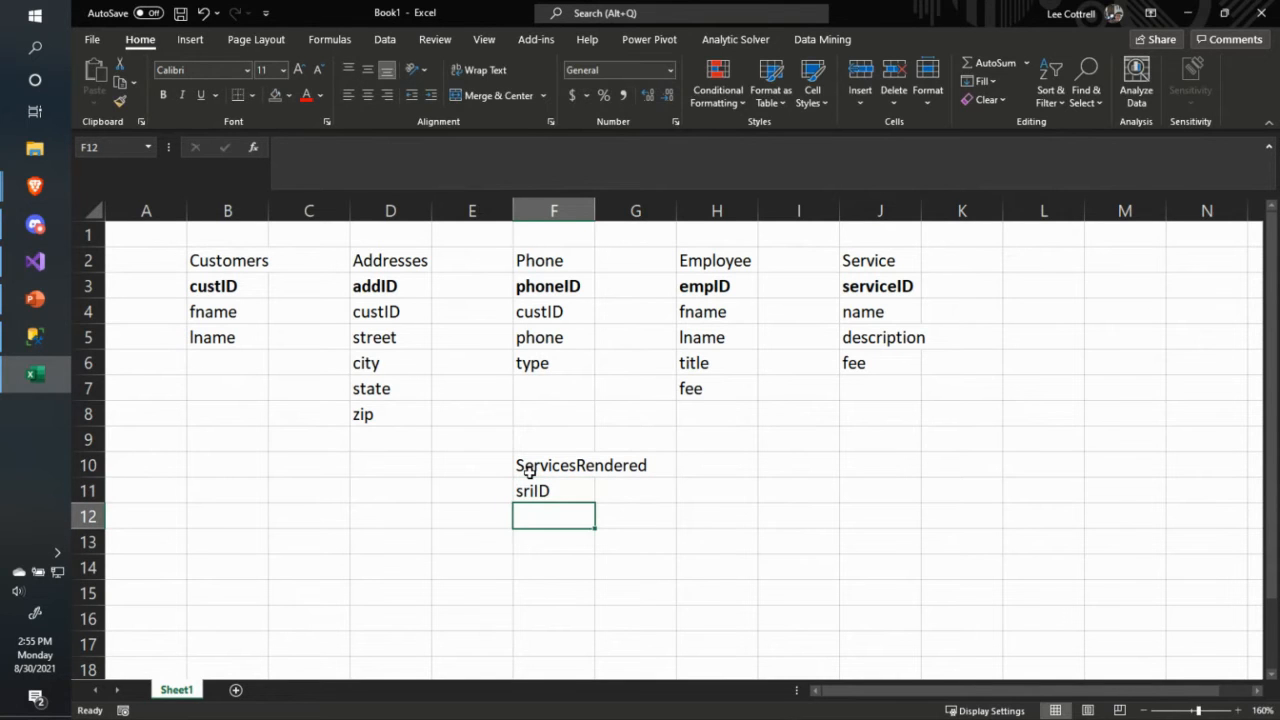
# - Add custID, empID and serviceID to the ServicesRendered list in F12:F14 and make its key field sriID bold
pyautogui.write('custID')
pyautogui.press('Return')
pyautogui.write('em')
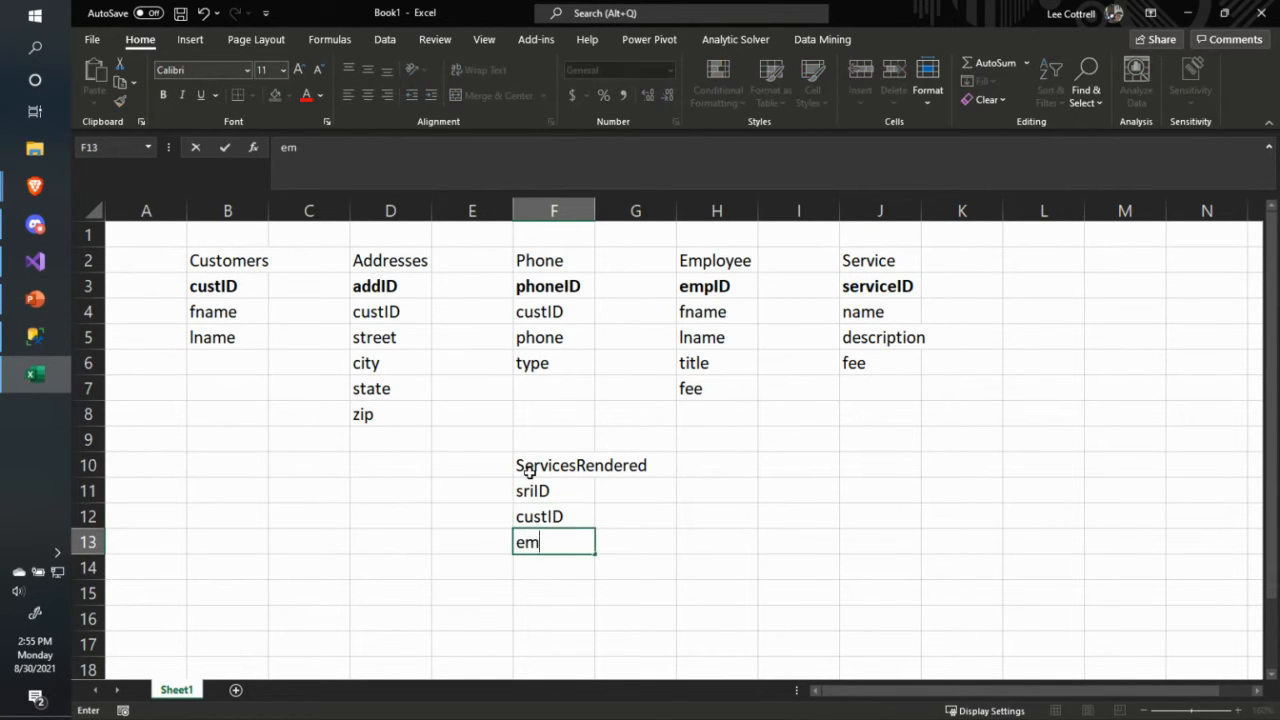
pyautogui.write('pID')
pyautogui.press('Return')
pyautogui.write('ser')
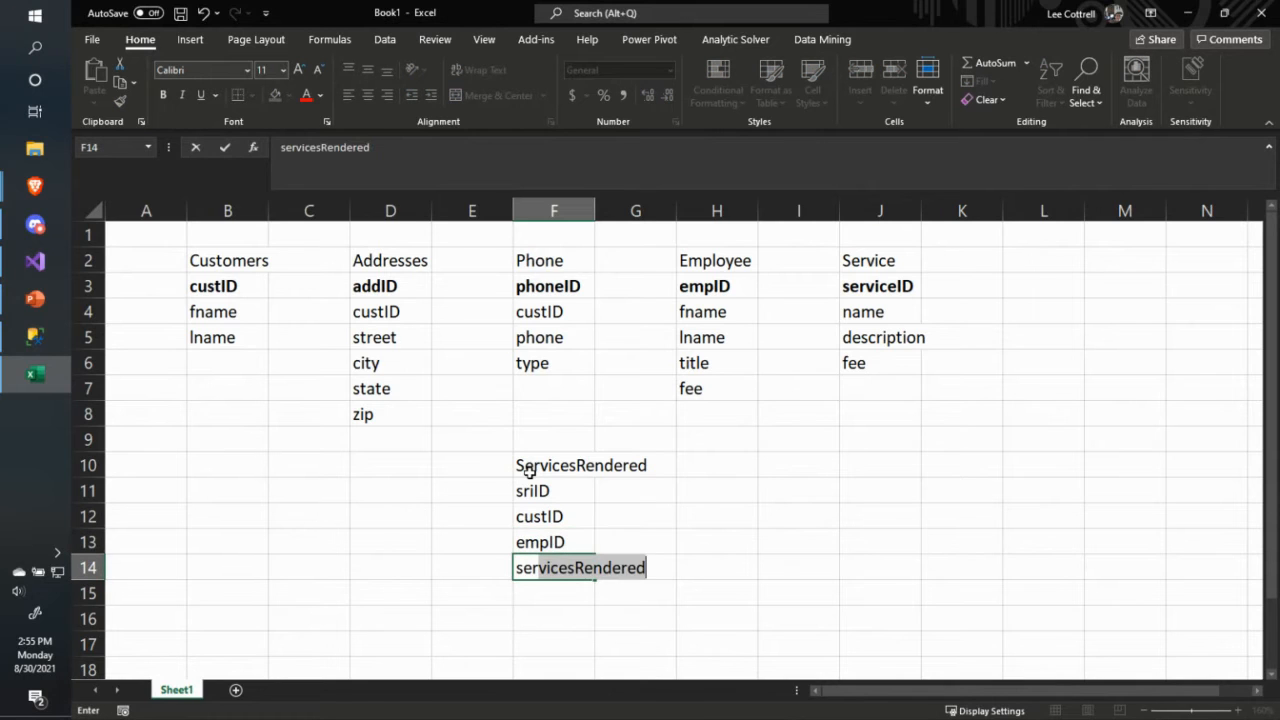
pyautogui.write('viceID')
pyautogui.press('Return')
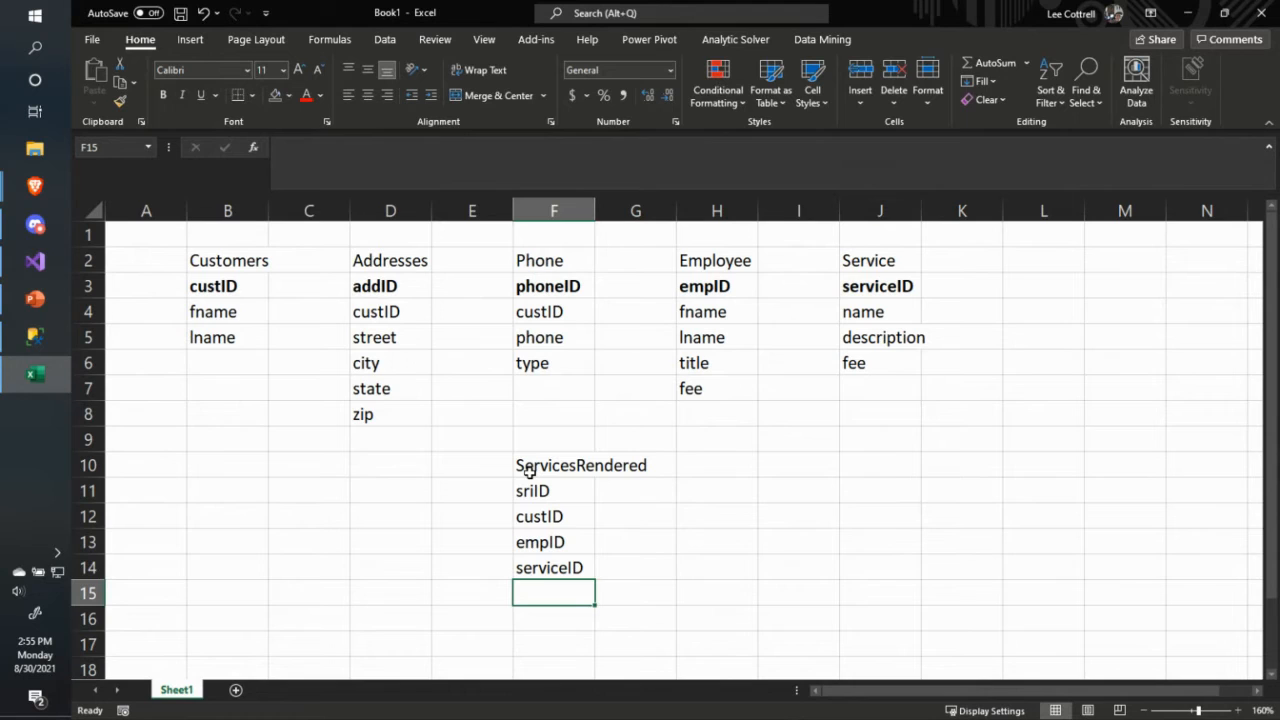
pyautogui.click(535, 491)
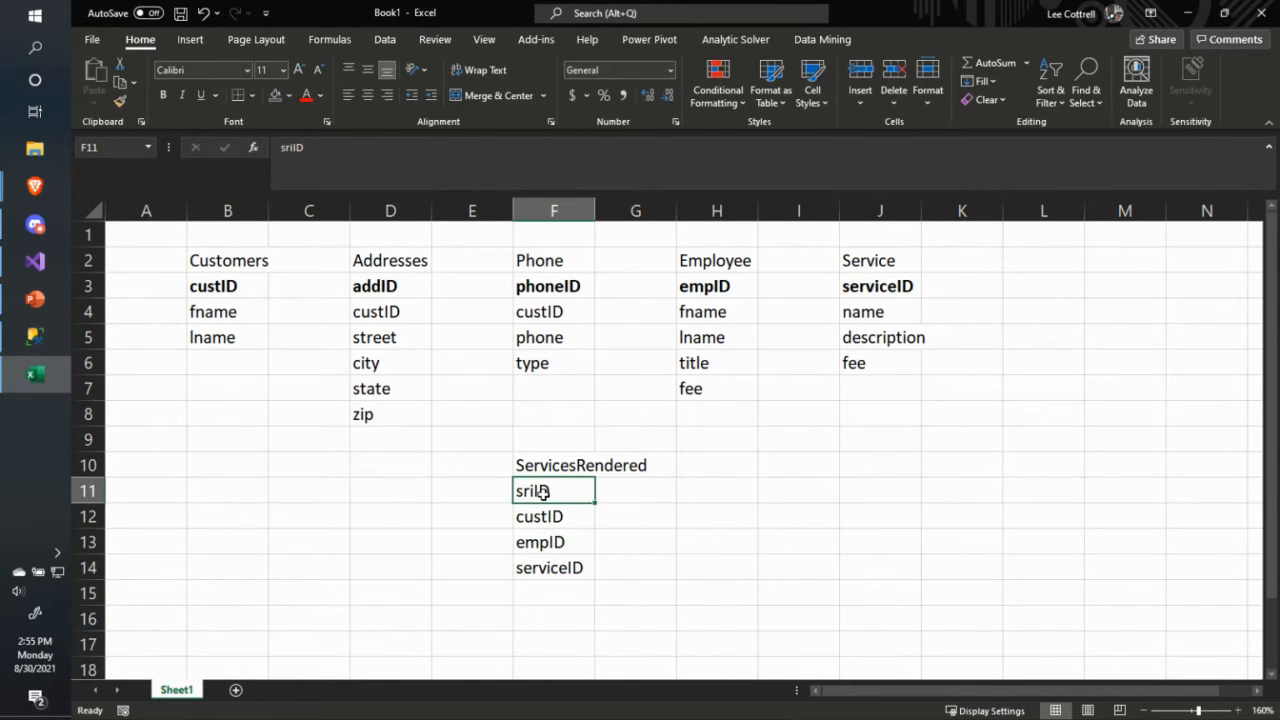
pyautogui.hotkey('ctrl', 'b')
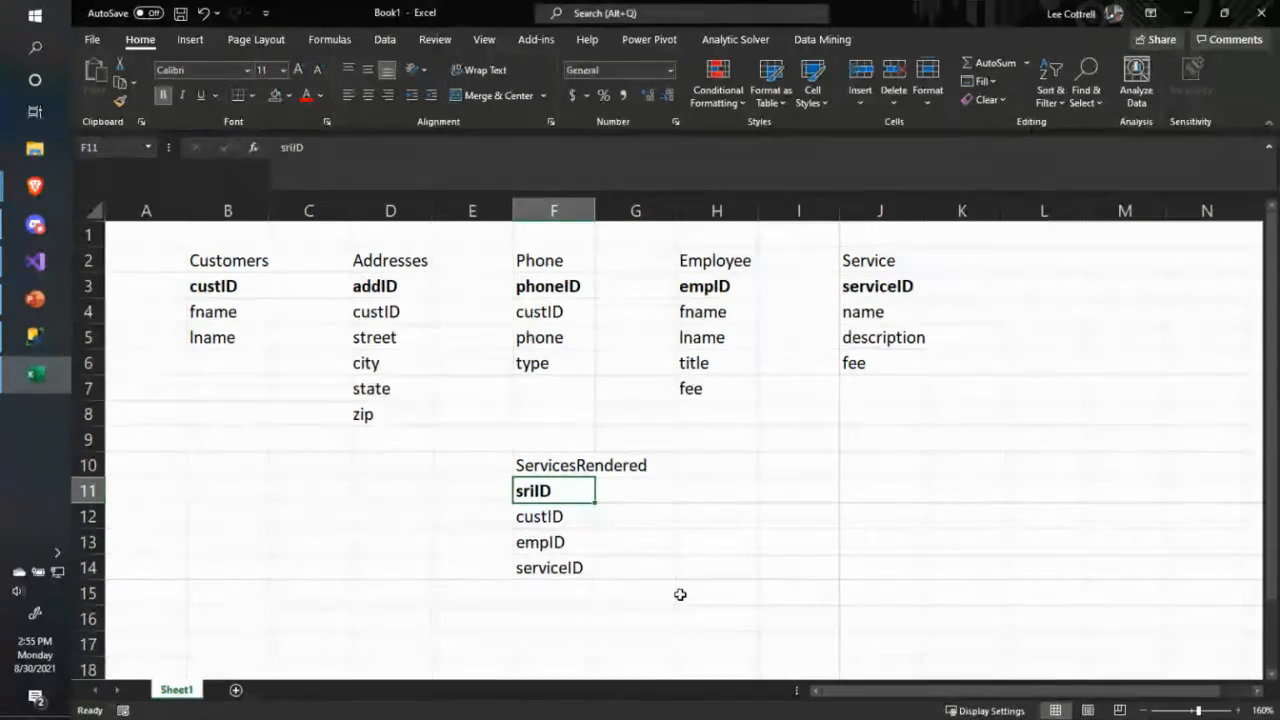
pyautogui.click(540, 542)
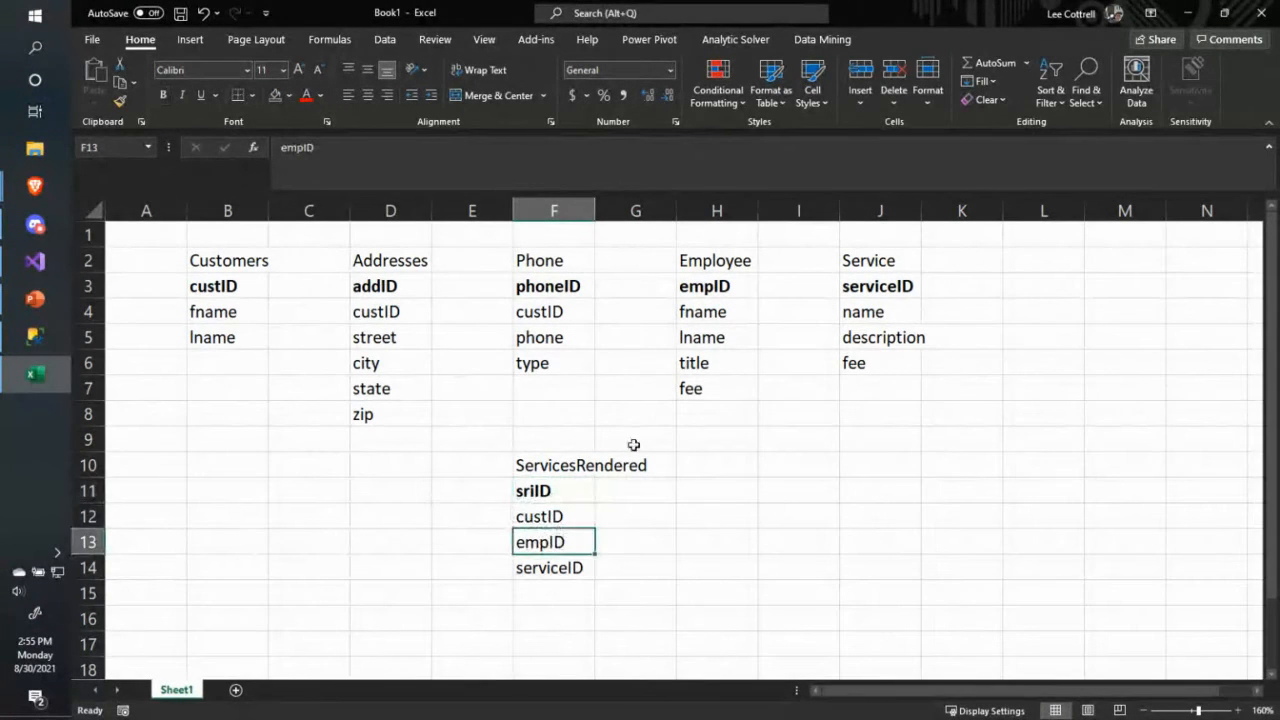
pyautogui.click(683, 386)
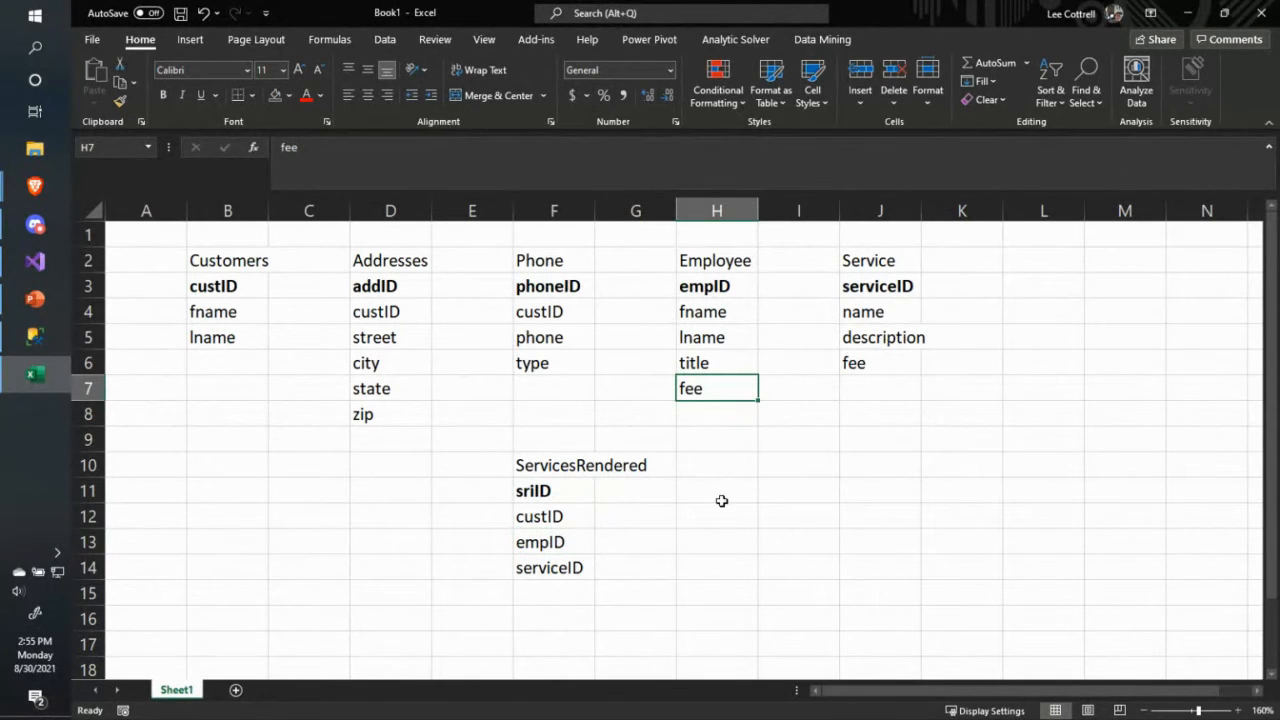
pyautogui.click(561, 566)
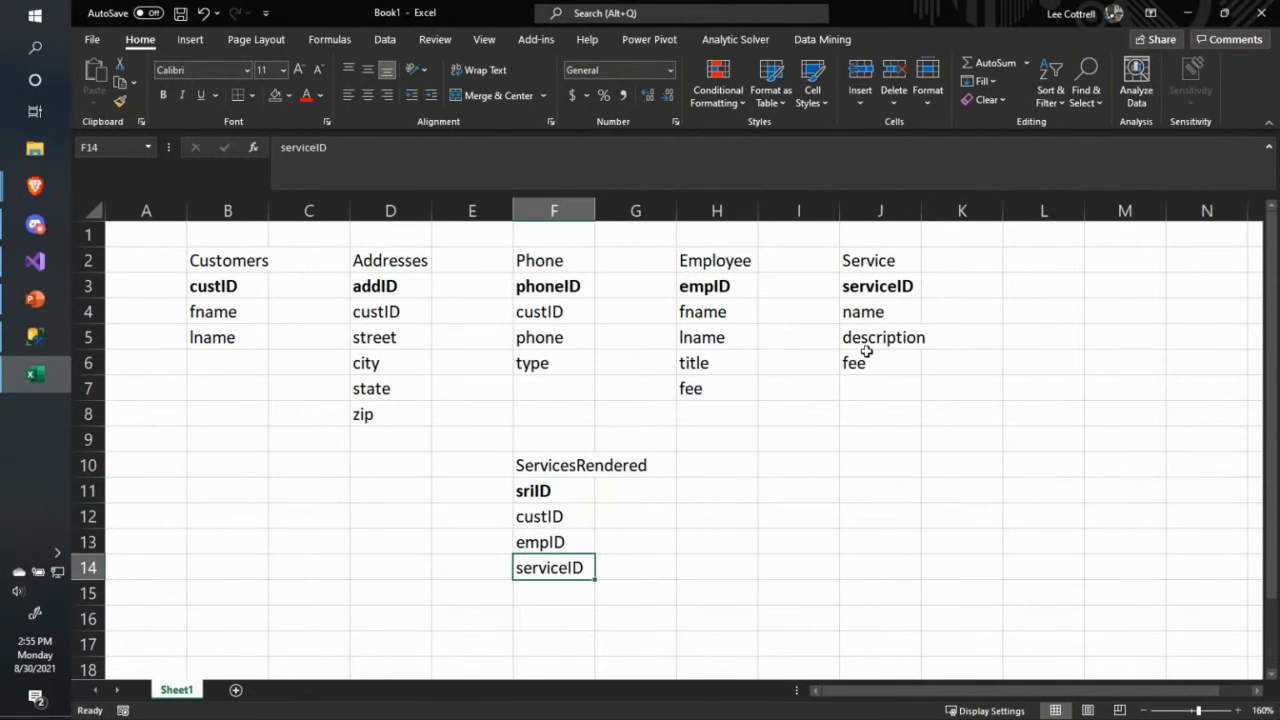
pyautogui.click(876, 363)
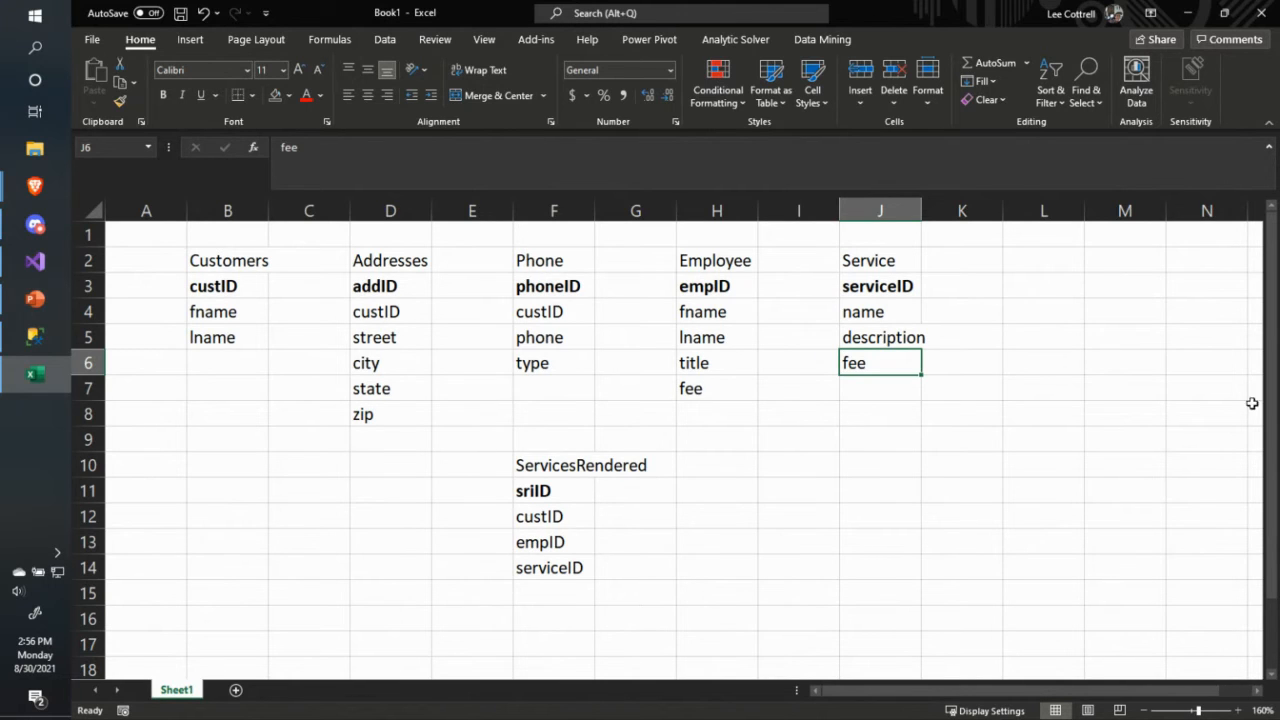
pyautogui.click(1067, 265)
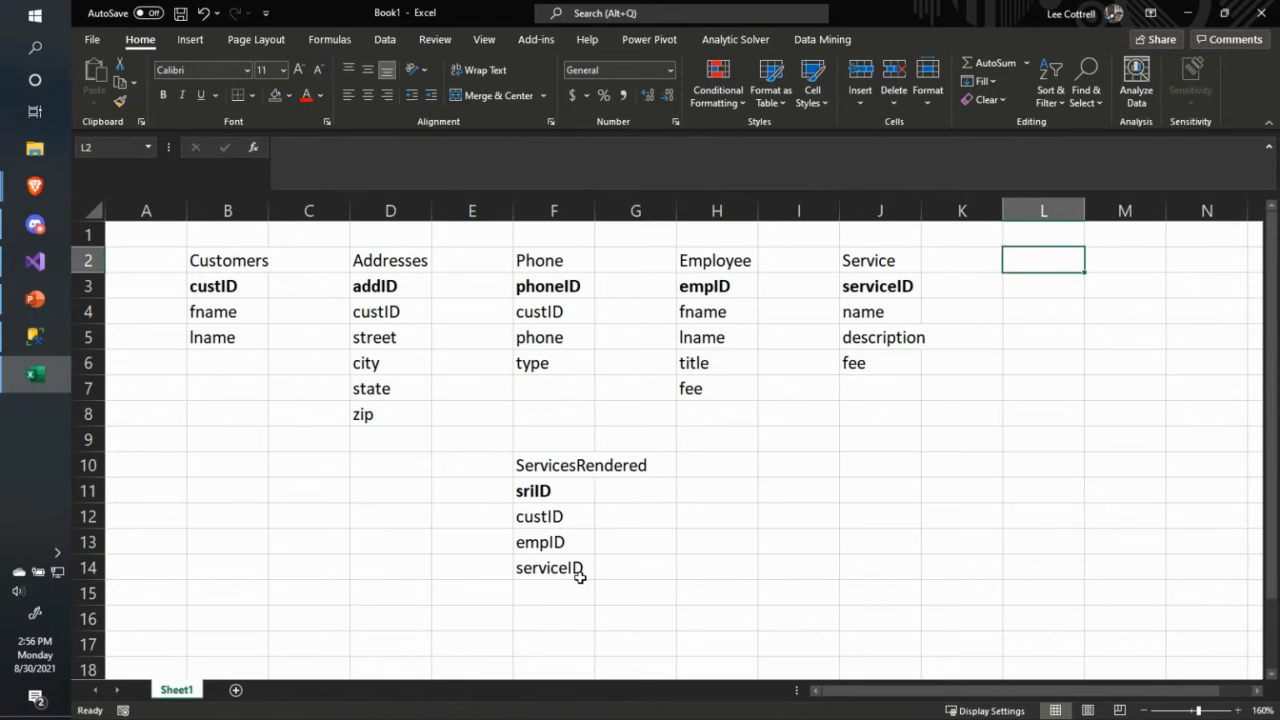
pyautogui.click(560, 600)
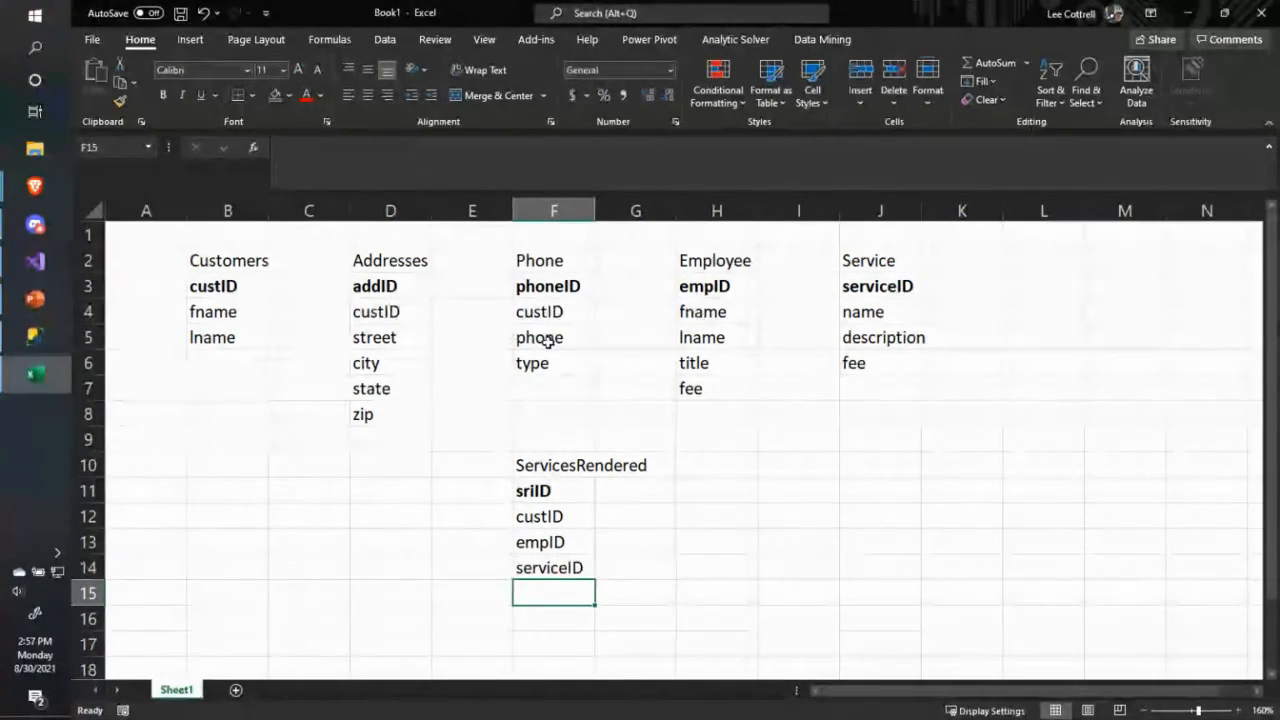
# - Replace custID with personID in both the Addresses list (D4) and the Phone list (F4)
pyautogui.click(388, 316)
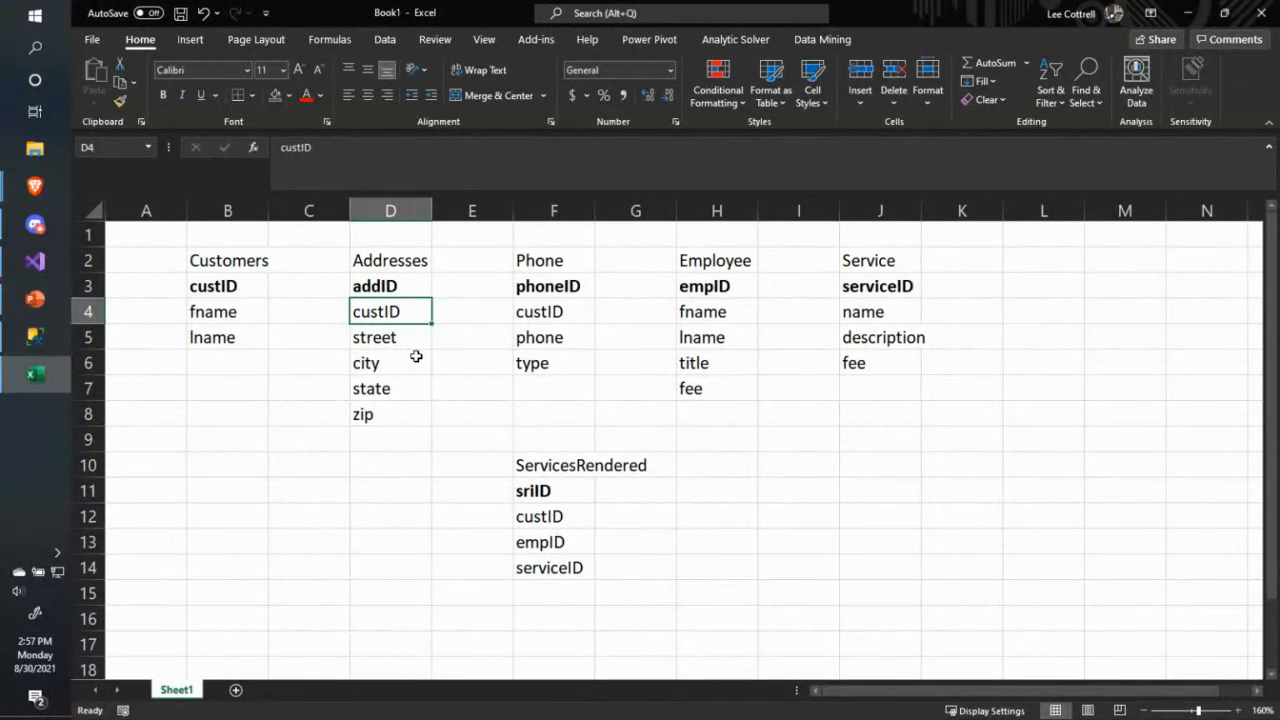
pyautogui.write('personID')
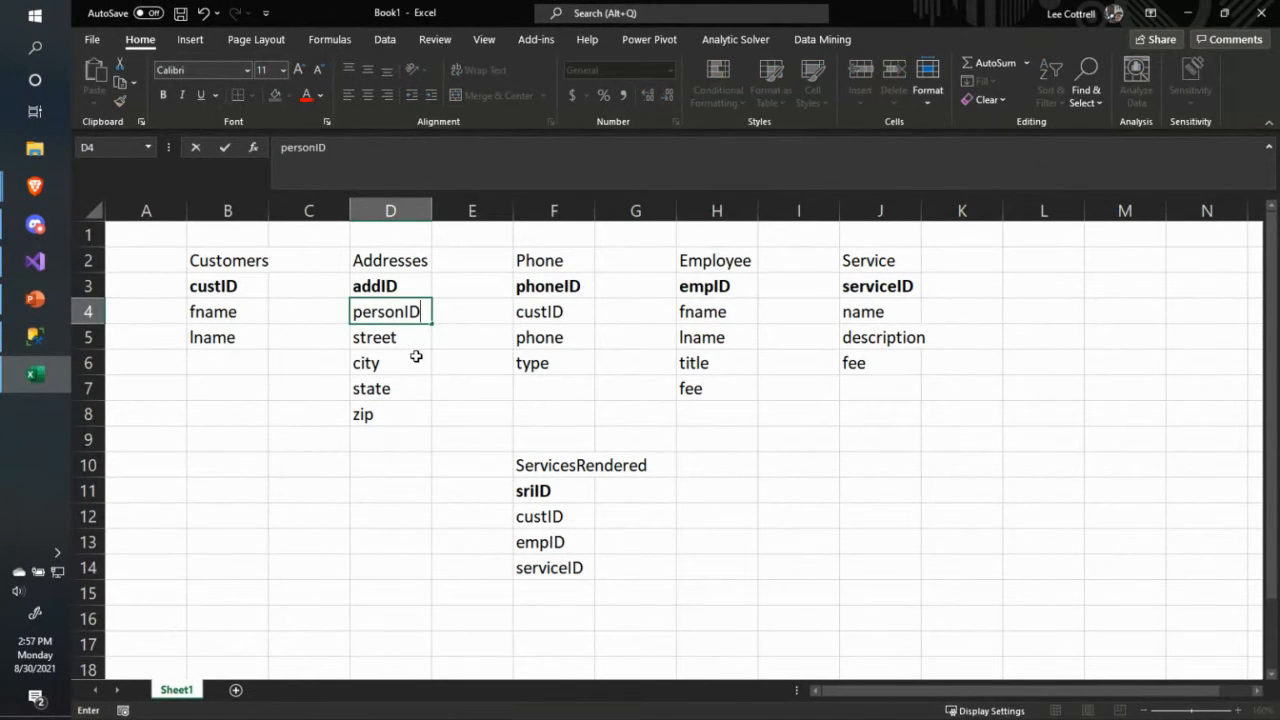
pyautogui.press('Tab')
pyautogui.press('Tab')
pyautogui.write('personID')
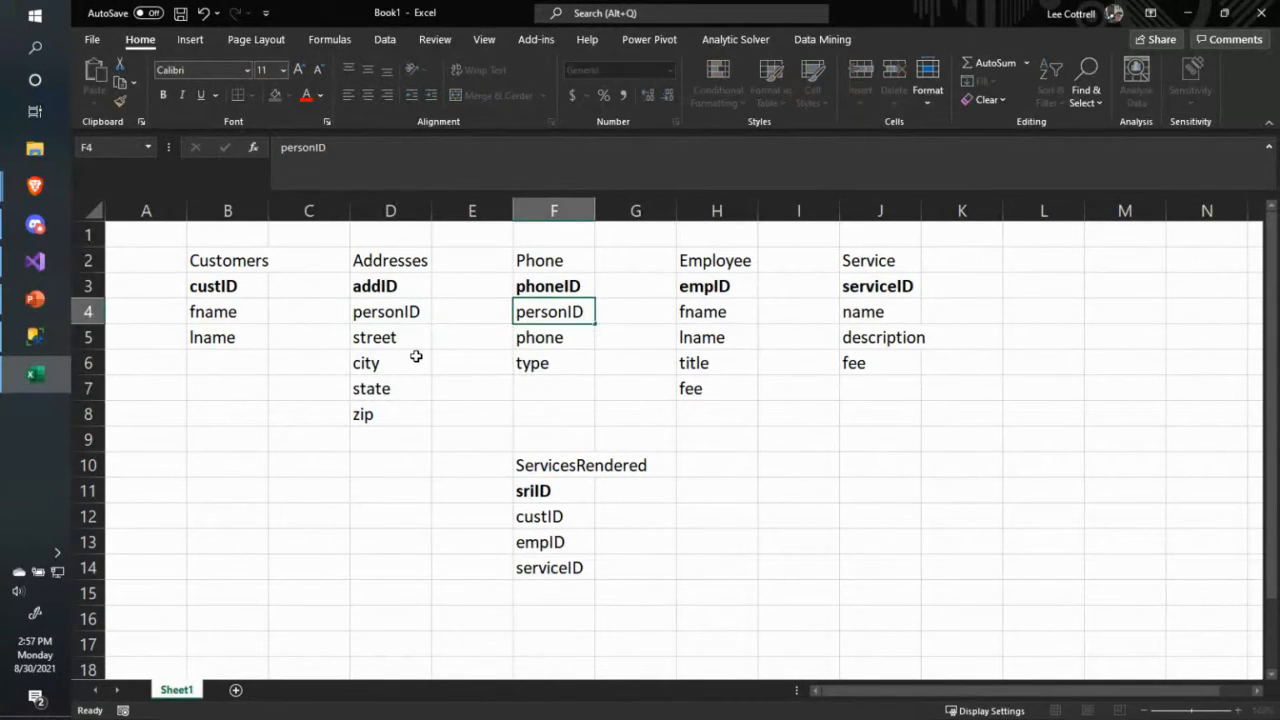
# - Start a Person list in cell L2 with the field name personID in L3
pyautogui.press('Return')
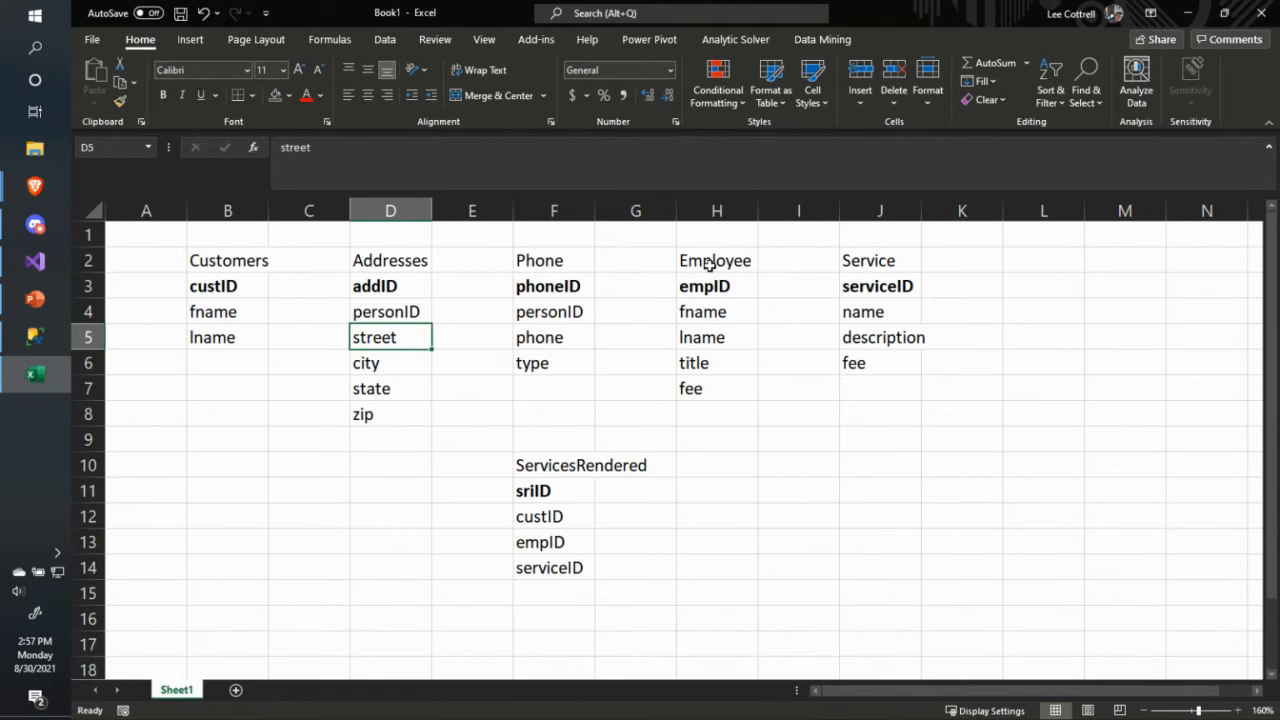
pyautogui.moveTo(709, 262); pyautogui.dragTo(712, 381)
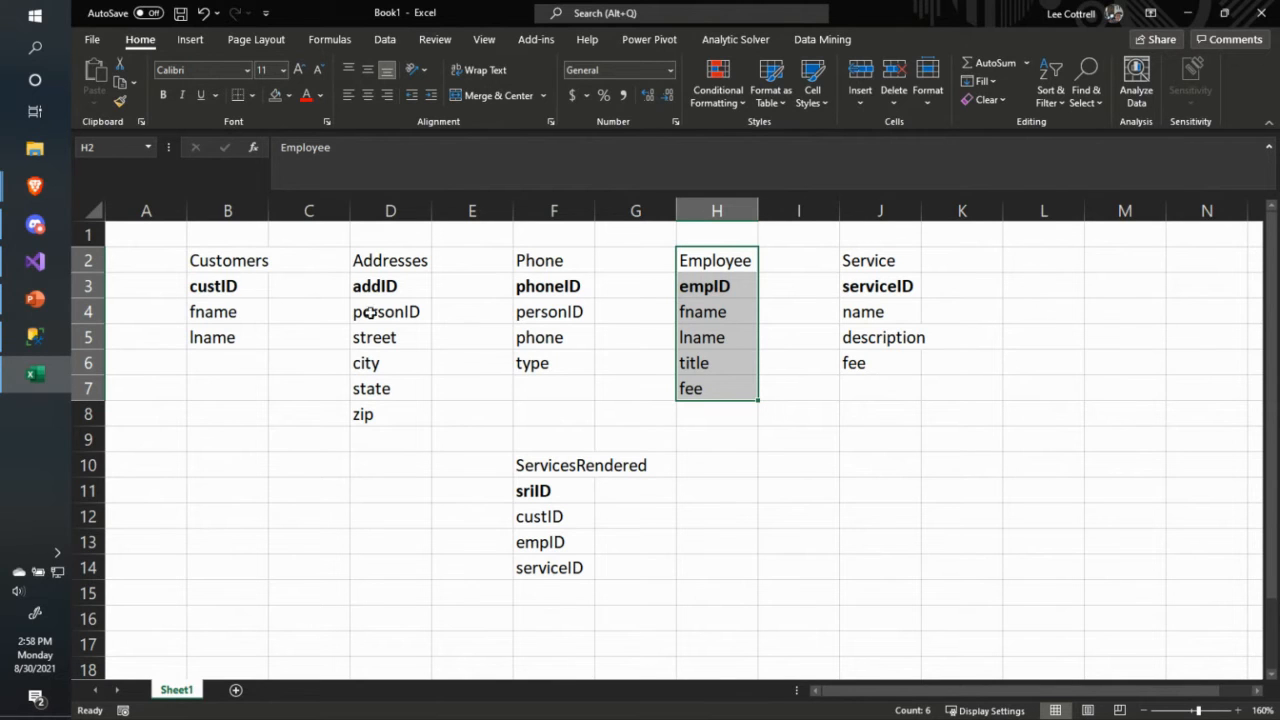
pyautogui.click(1030, 265)
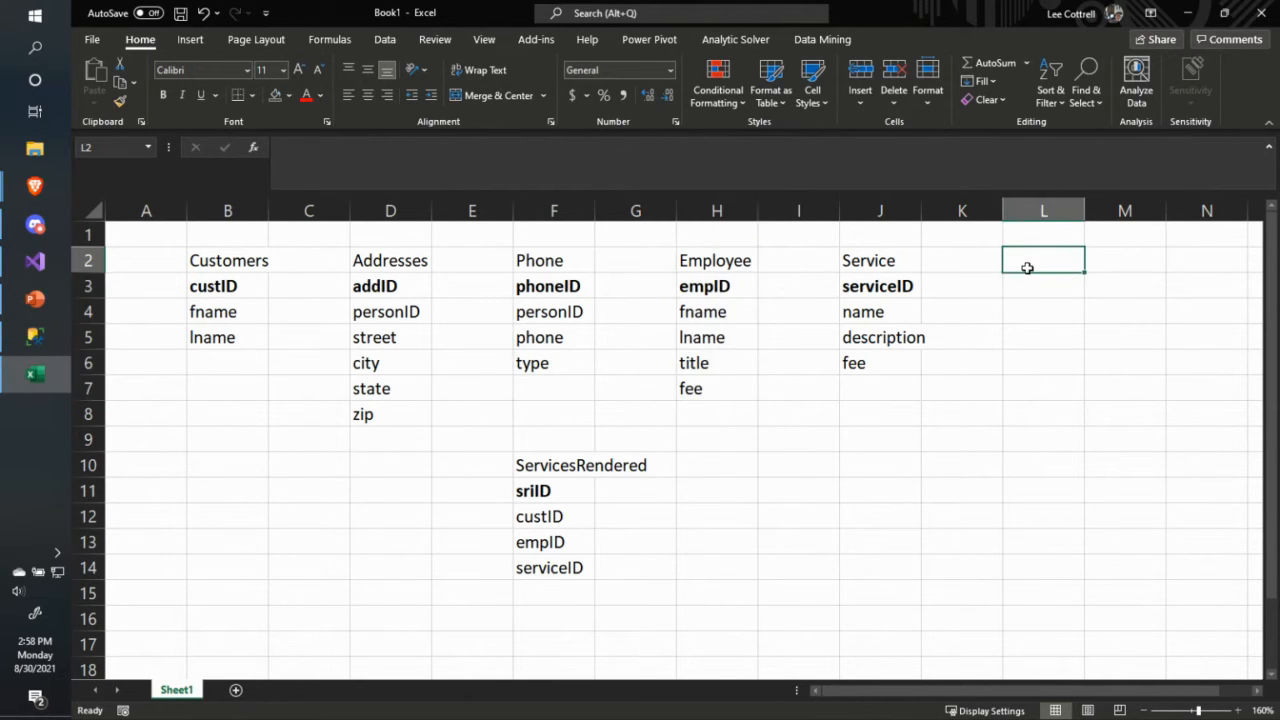
pyautogui.write('Person')
pyautogui.press('Return')
pyautogui.write('person')
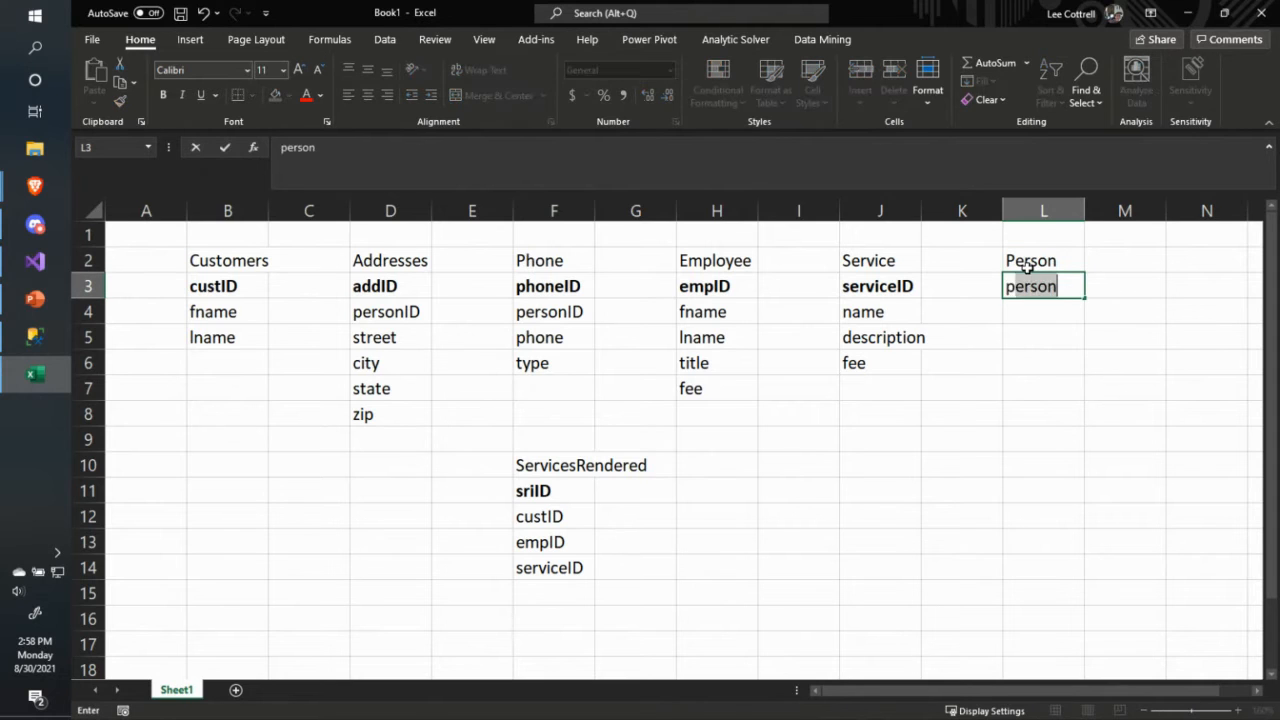
pyautogui.write('ID')
pyautogui.press('Return')
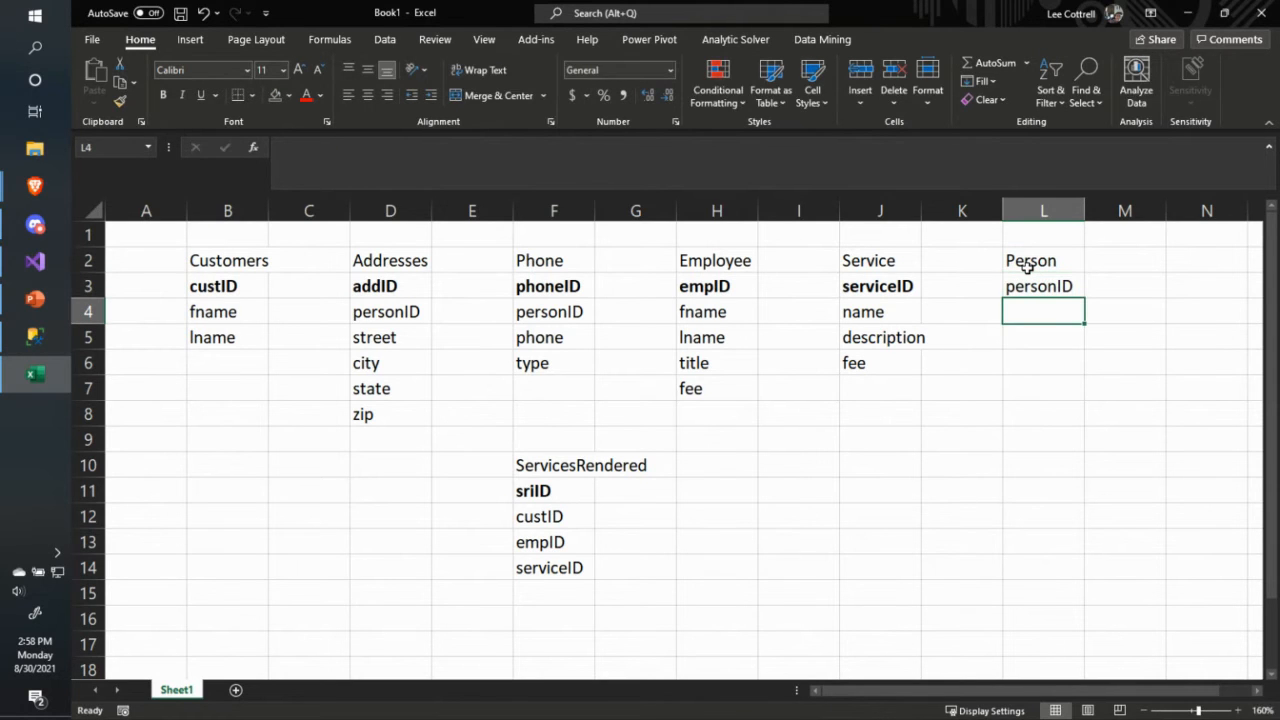
# - Add the fields fname and lname to the Person list in L4:L5
pyautogui.write('name')
pyautogui.press('Return')
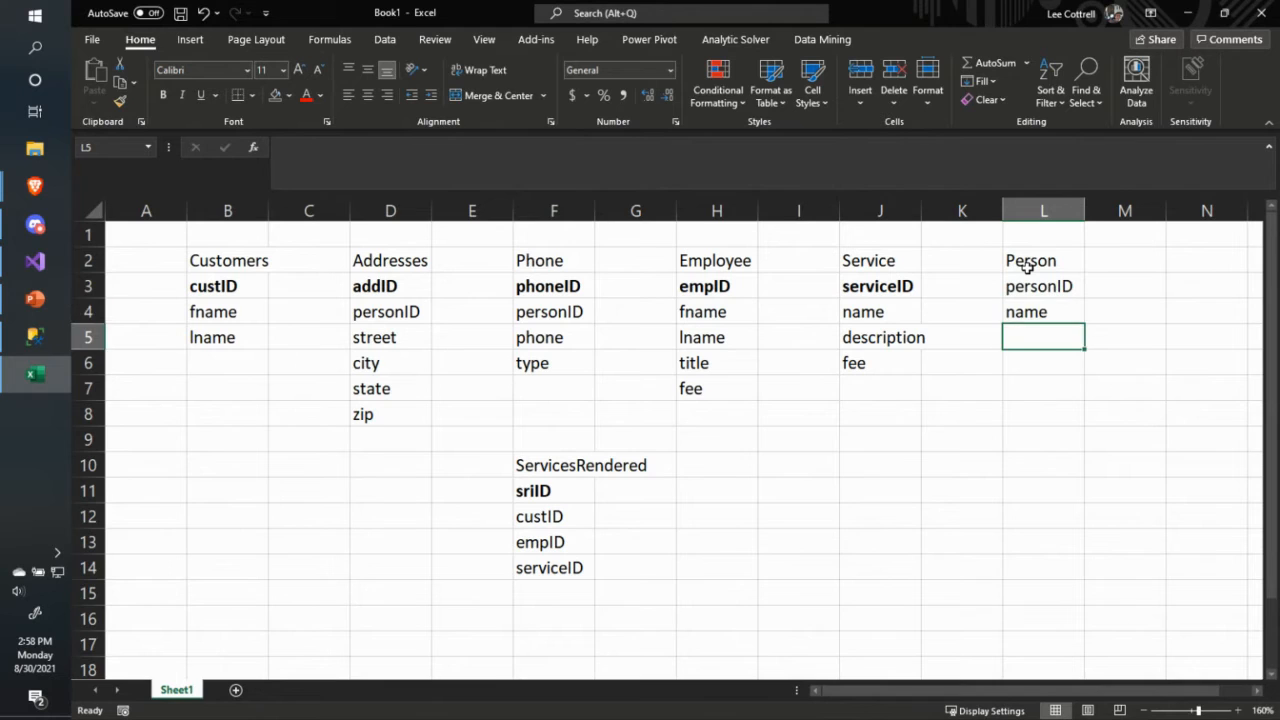
pyautogui.press('Up')
pyautogui.write('fname')
pyautogui.press('Return')
pyautogui.write('lna')
pyautogui.press('BackSpace')
pyautogui.write('name')
pyautogui.press('Return')
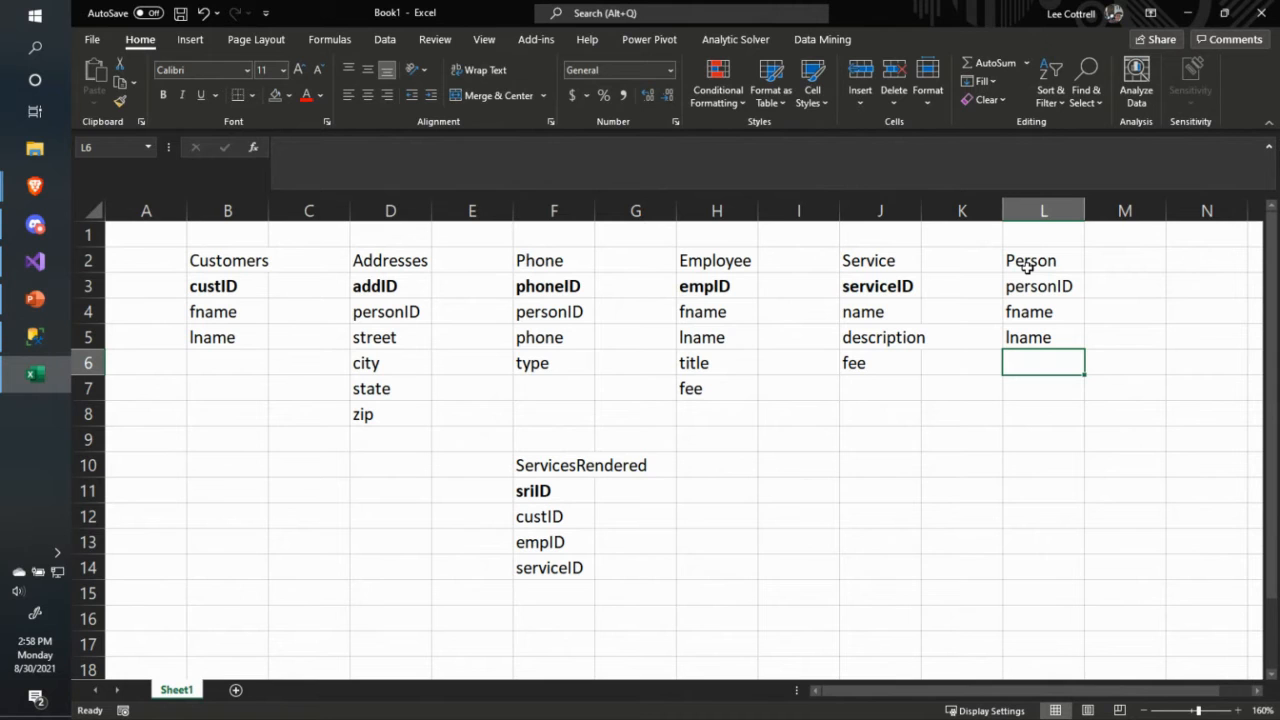
# - Add the fields type, fee and title to the Person list in L6:L8
pyautogui.write('type')
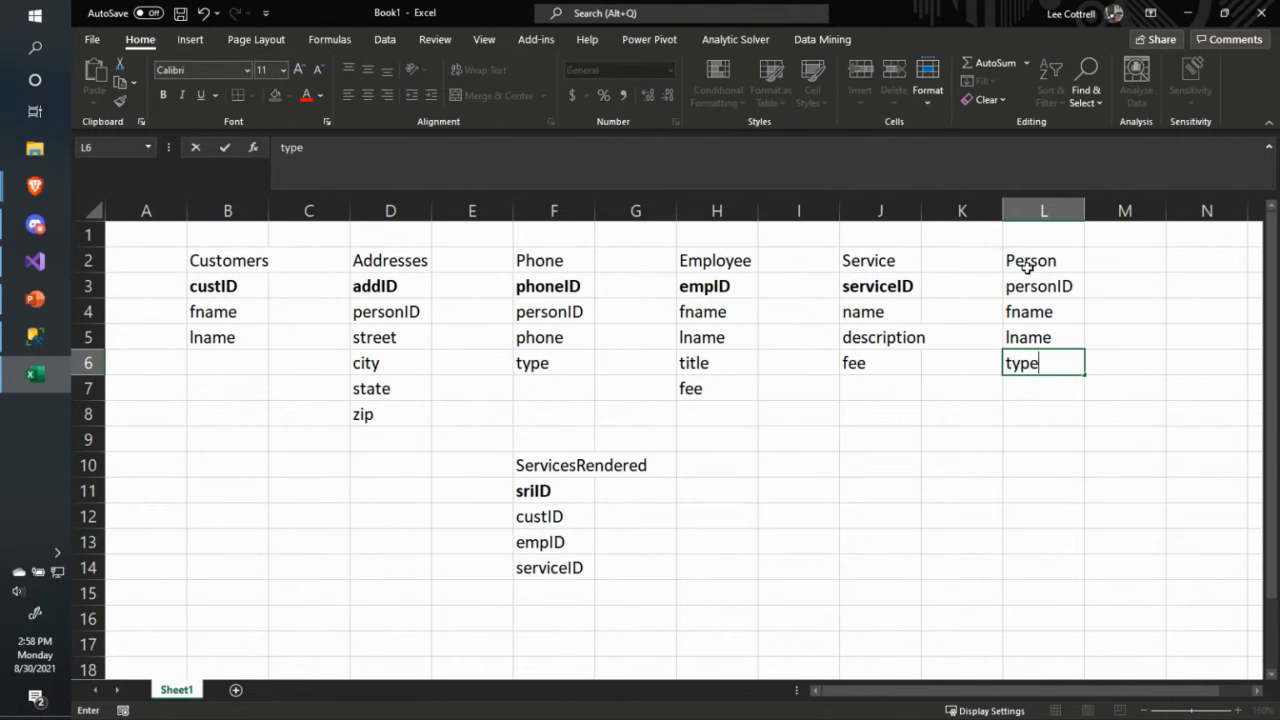
pyautogui.press('Return')
pyautogui.write('fee')
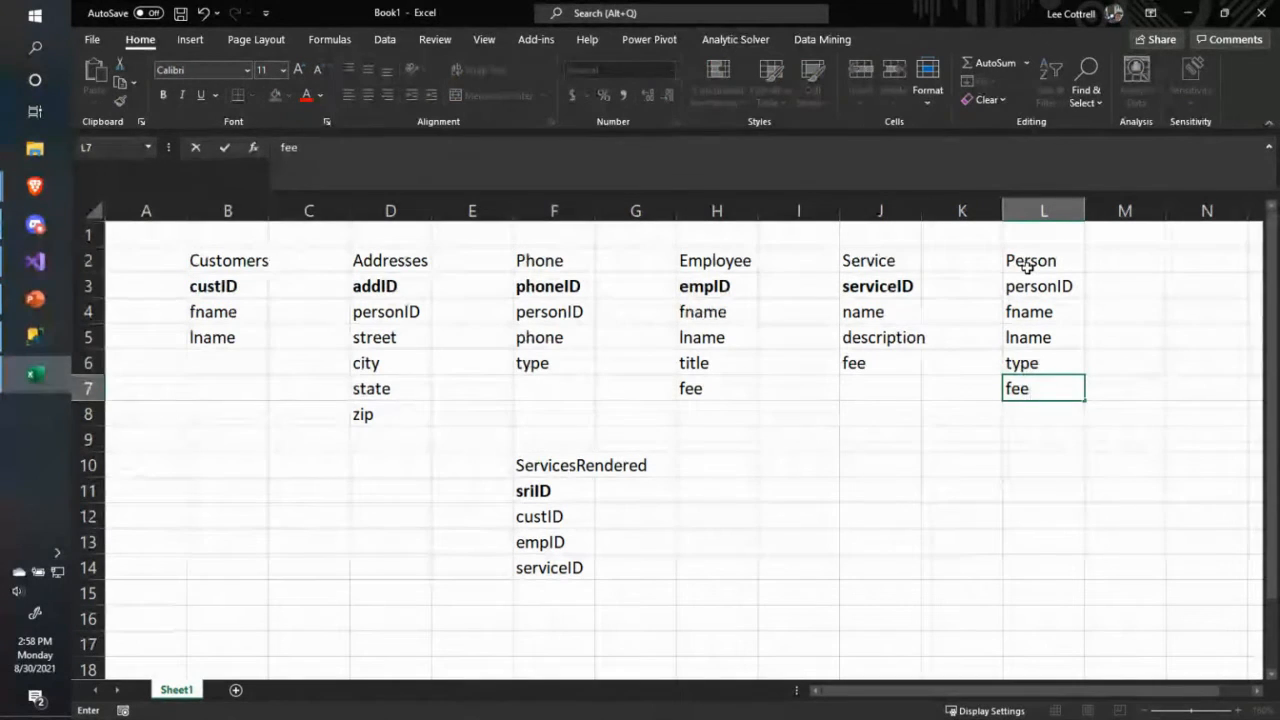
pyautogui.press('Return')
pyautogui.write('title')
pyautogui.press('Return')
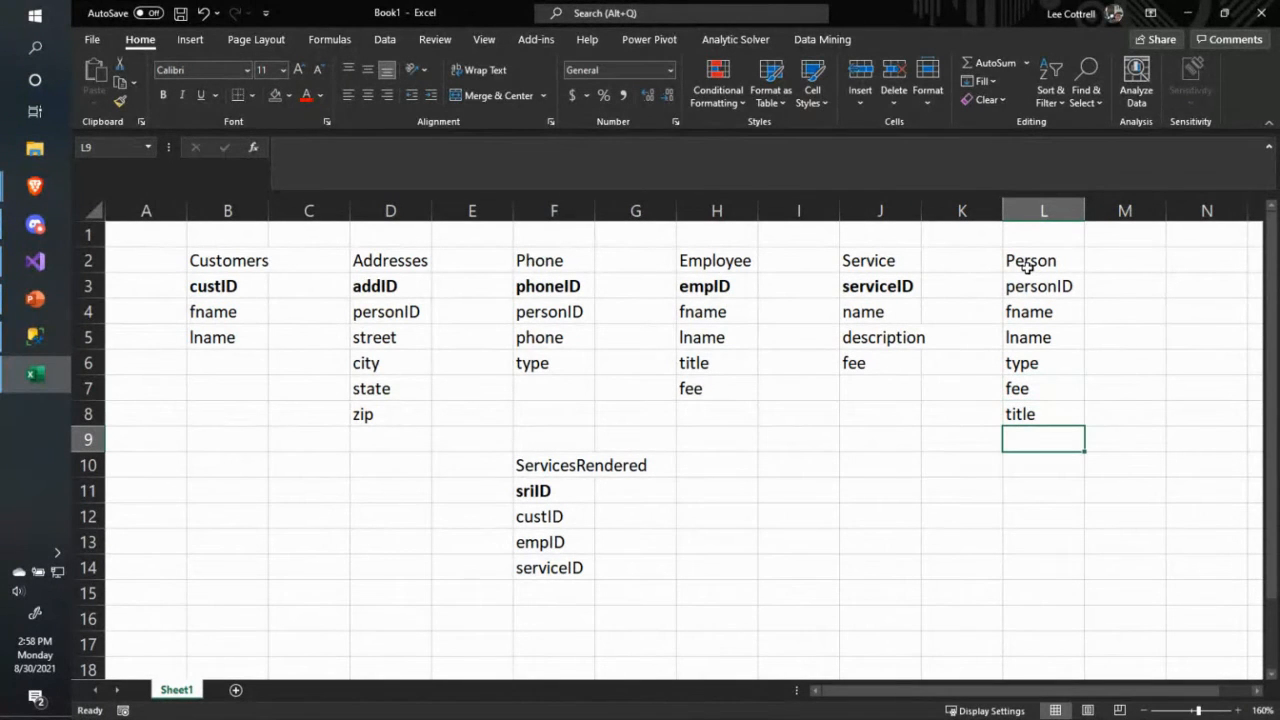
# - Make the Person list's key field personID in L3 bold
pyautogui.click(1043, 362)
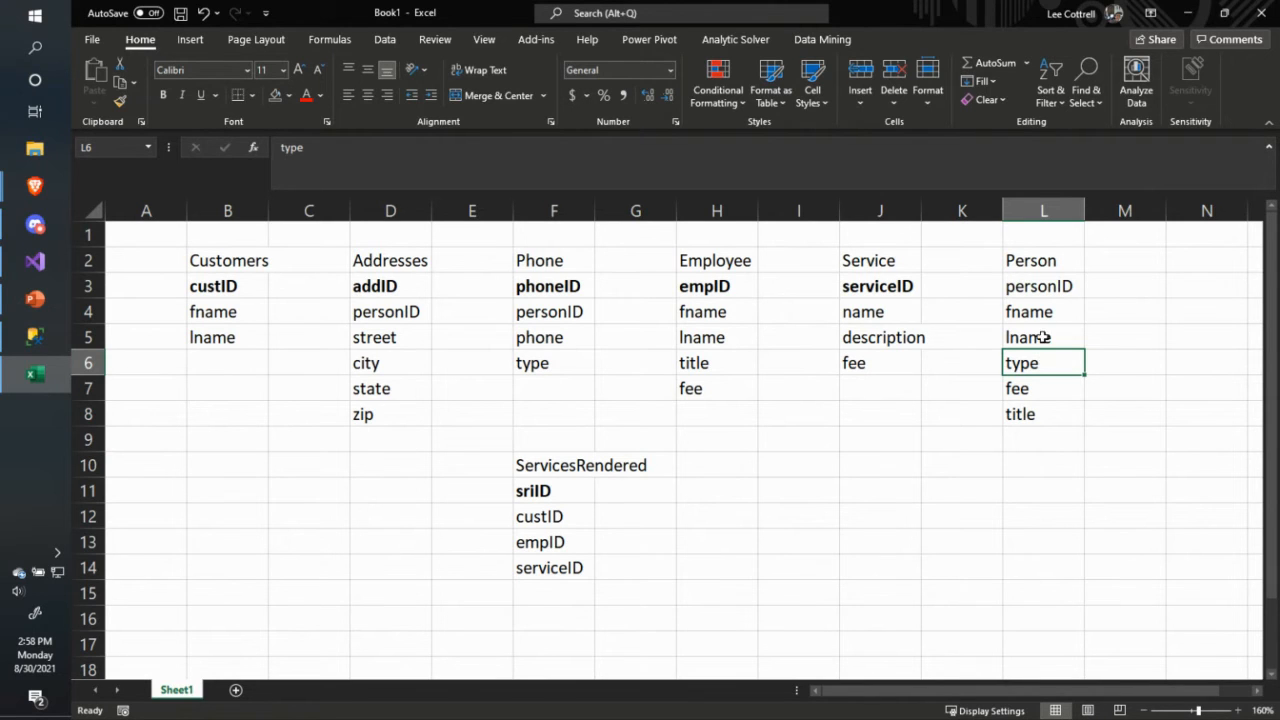
pyautogui.click(1039, 288)
pyautogui.hotkey('ctrl', 'b')
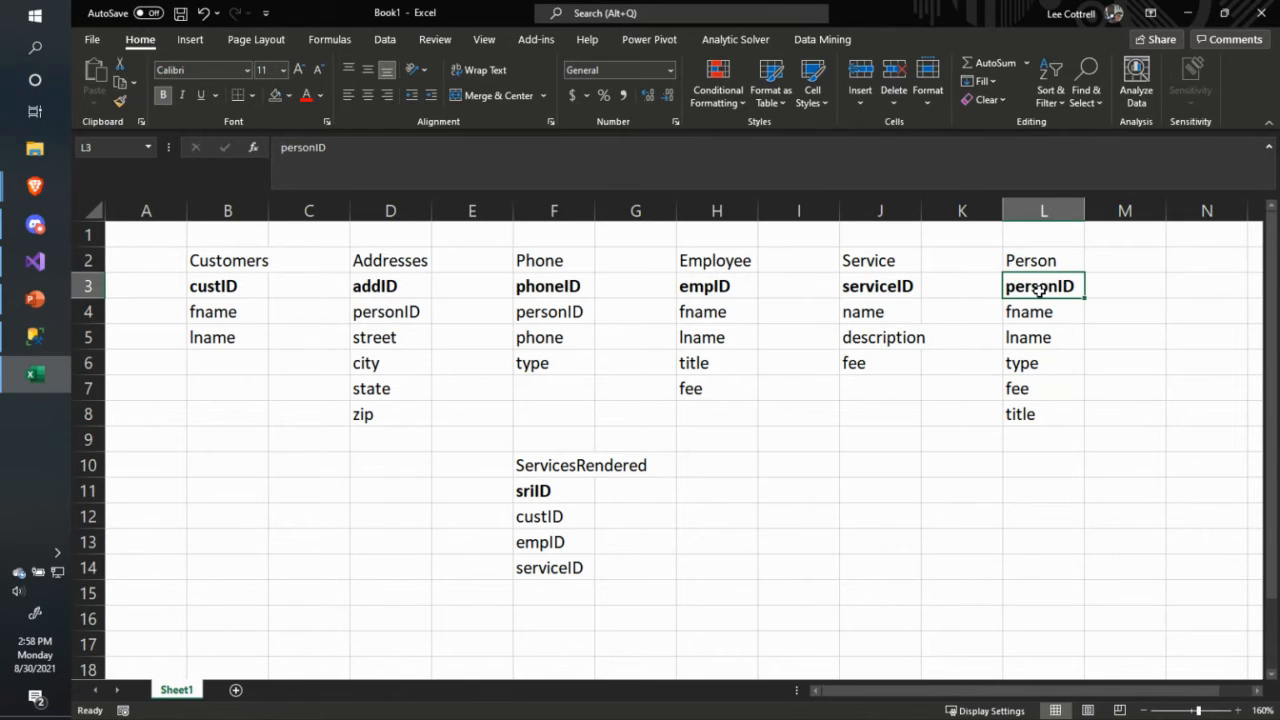
pyautogui.click(1027, 366)
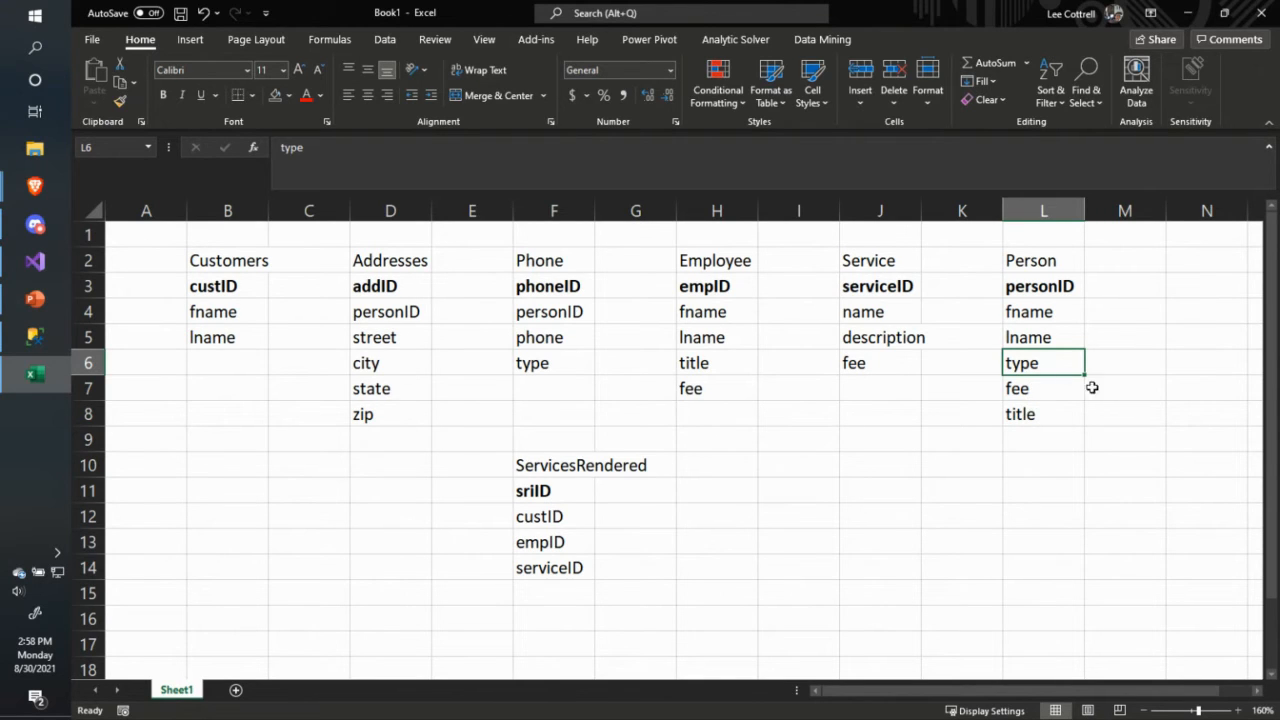
pyautogui.moveTo(1092, 388)
pyautogui.mouseDown()
pyautogui.moveTo(1103, 380)
pyautogui.moveTo(1103, 409)
pyautogui.mouseUp()
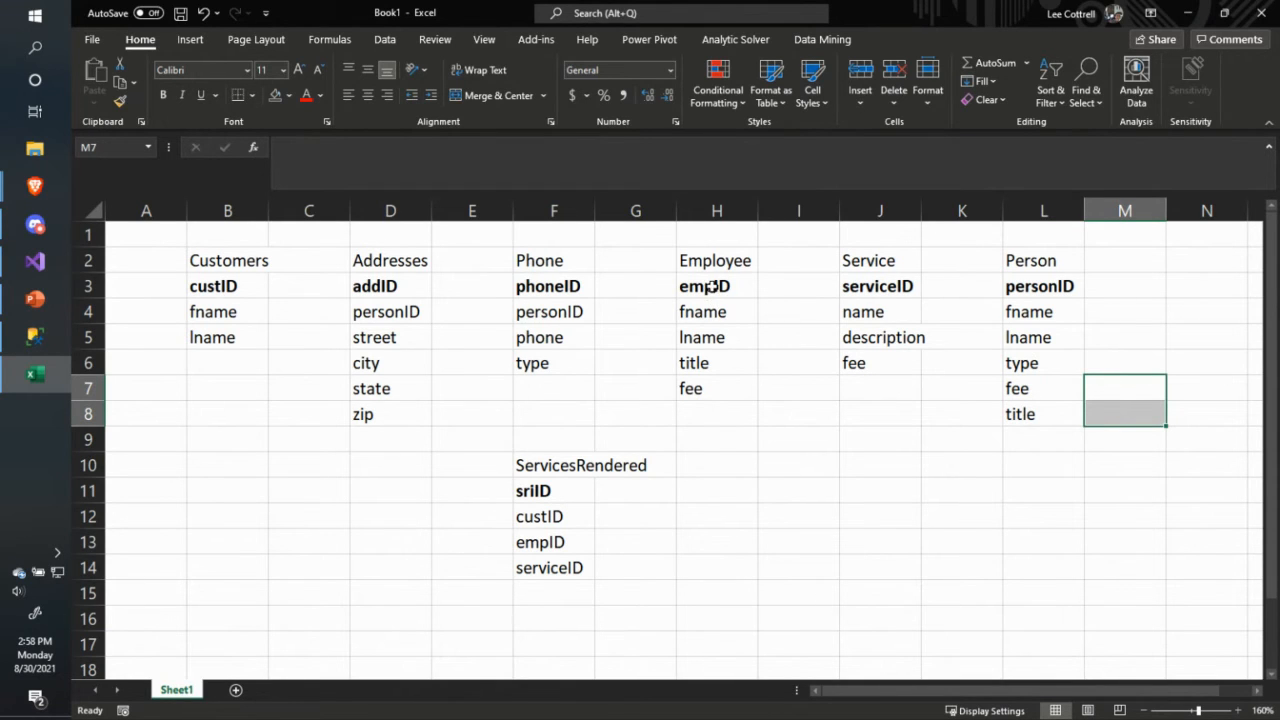
# - Replace the Employee list's key field empID in H3 with personID
pyautogui.moveTo(712, 288); pyautogui.dragTo(709, 339)
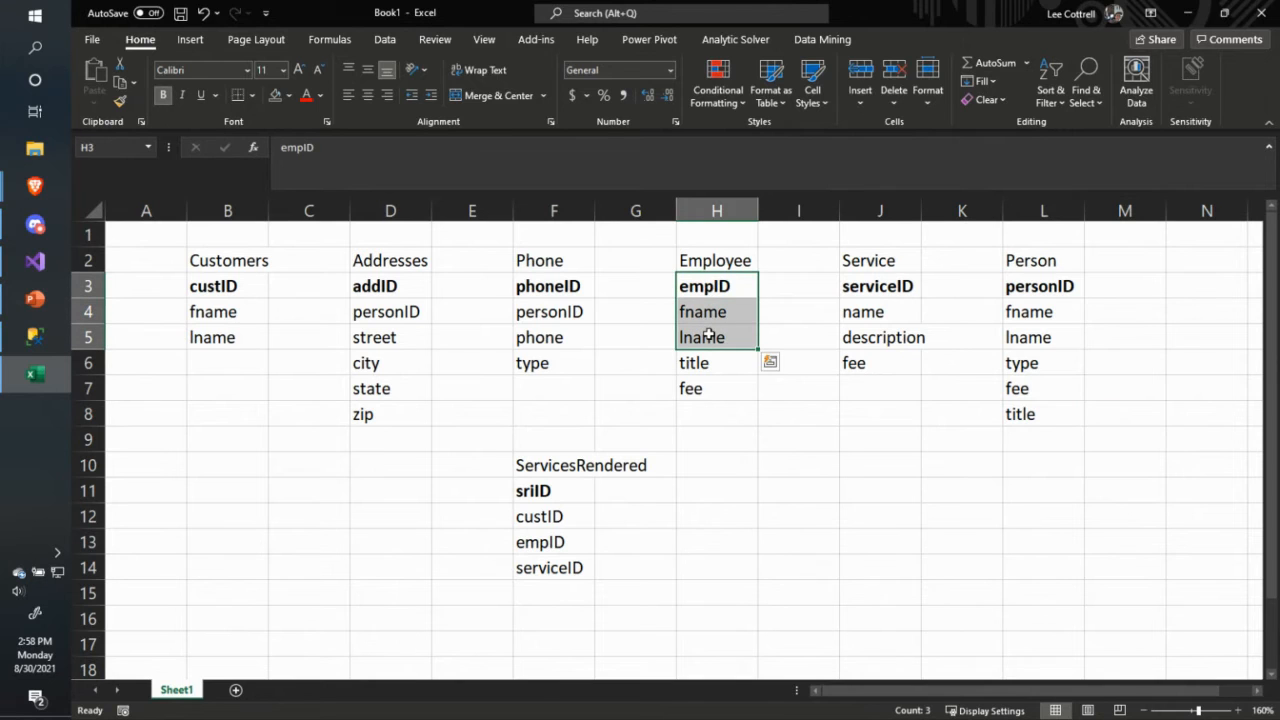
pyautogui.write('personID')
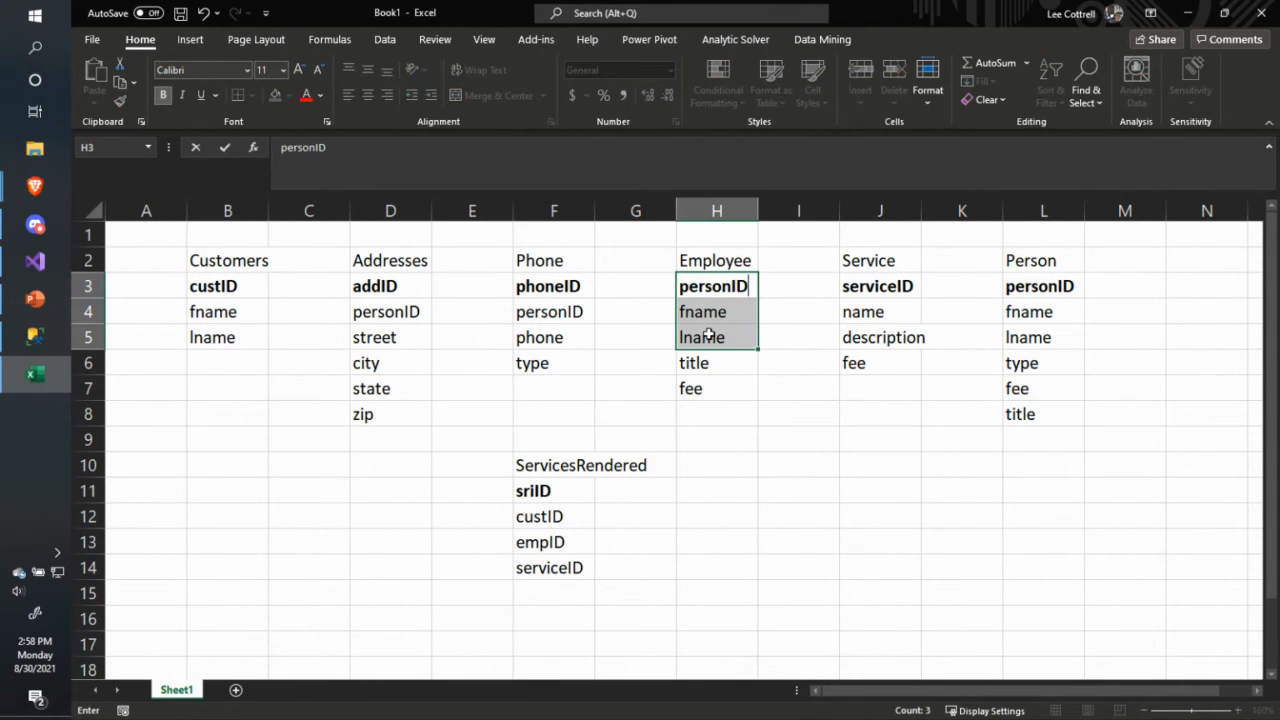
pyautogui.click(740, 385)
# - Delete the fname and lname cells H4:H5 from the Employee list, shifting the cells below up
pyautogui.moveTo(716, 312); pyautogui.dragTo(714, 336)
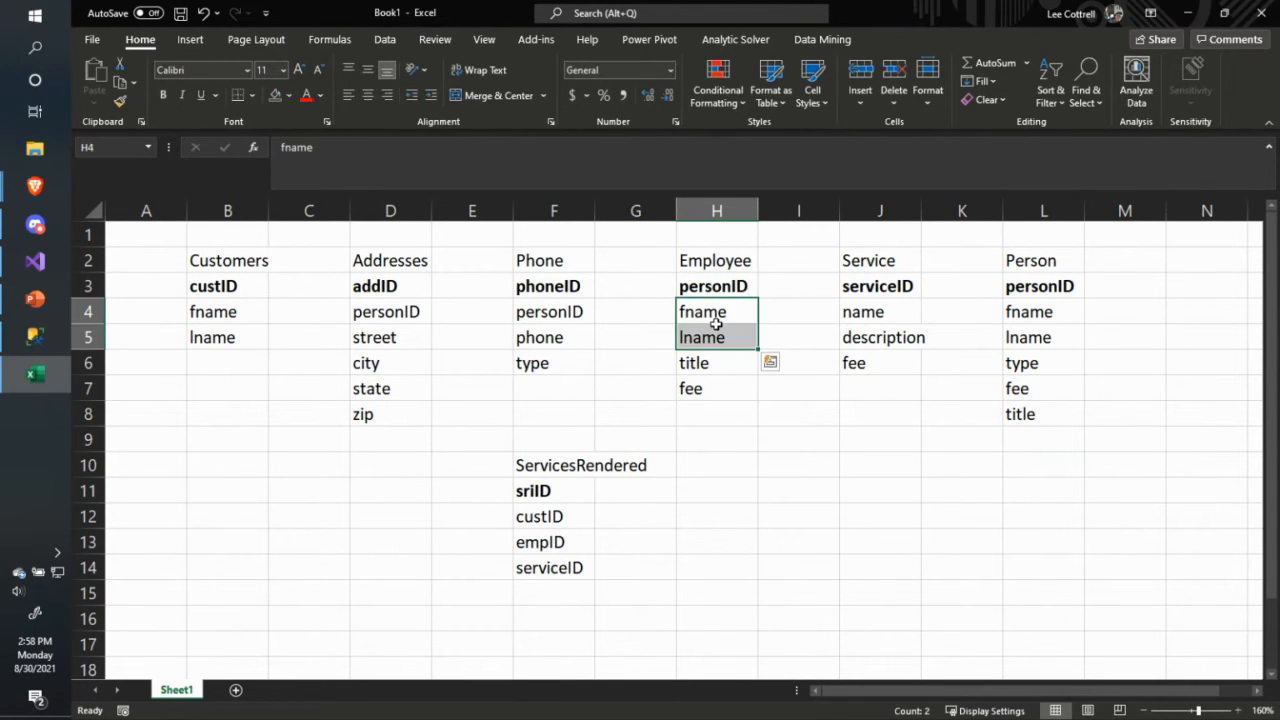
pyautogui.rightClick(718, 323)
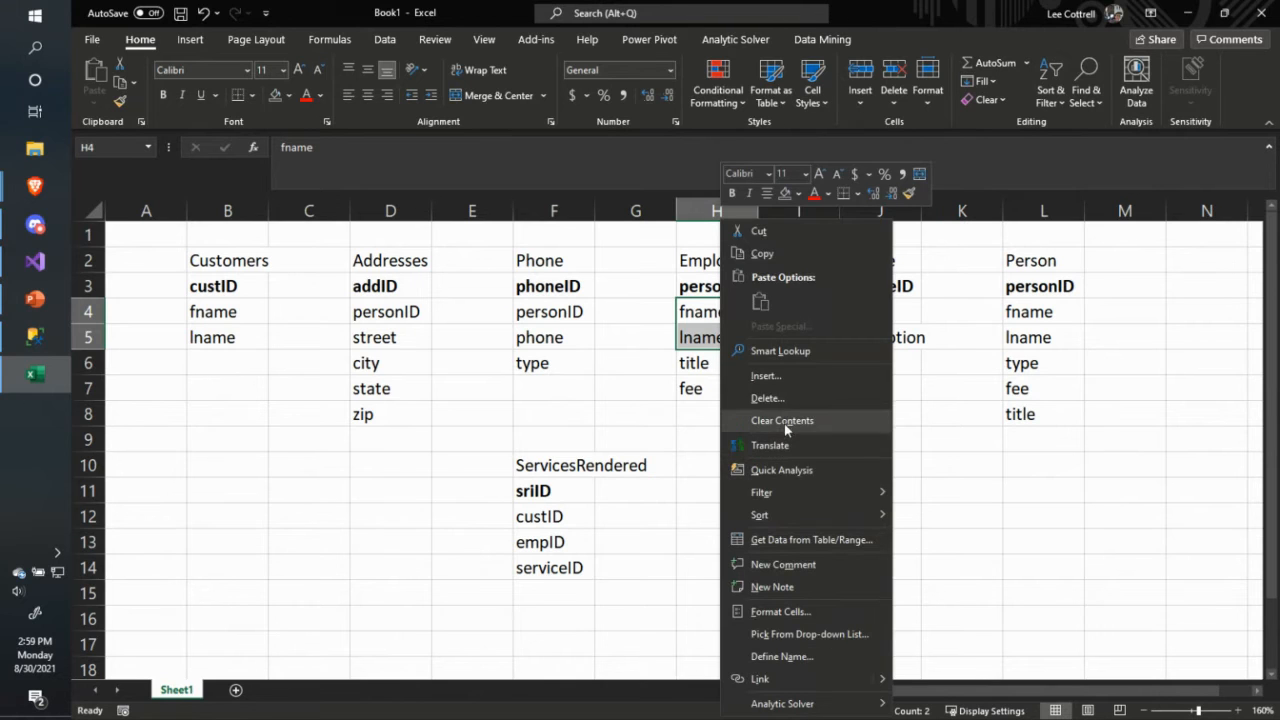
pyautogui.click(780, 398)
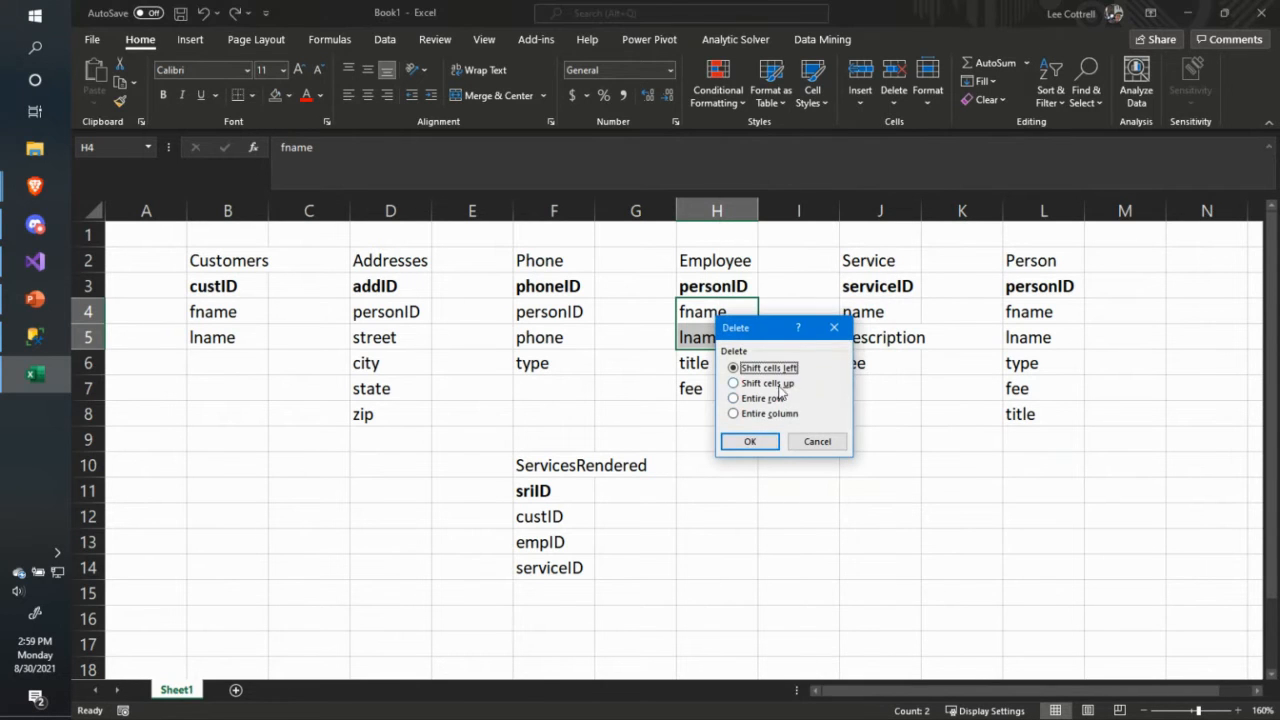
pyautogui.click(779, 386)
pyautogui.click(752, 441)
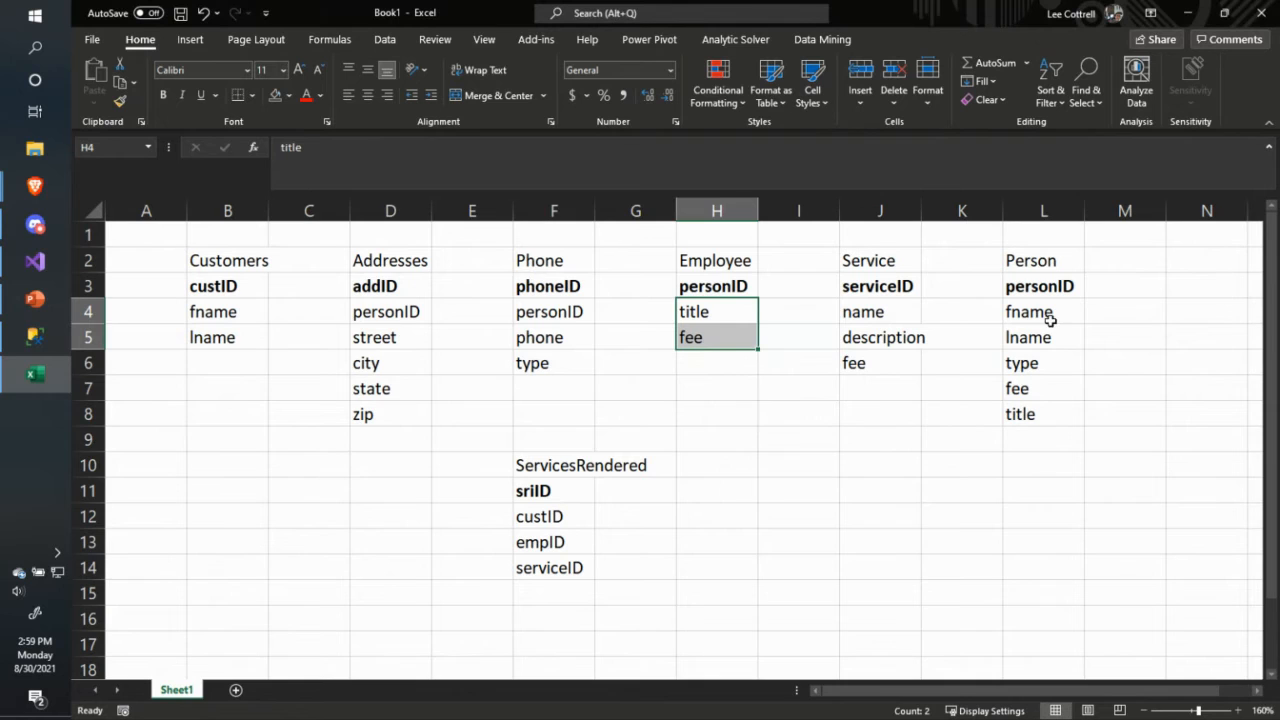
# - Clear type, fee and title from L6:L8 of the Person list and re-enter only type in L6
pyautogui.moveTo(1018, 366); pyautogui.dragTo(1020, 405)
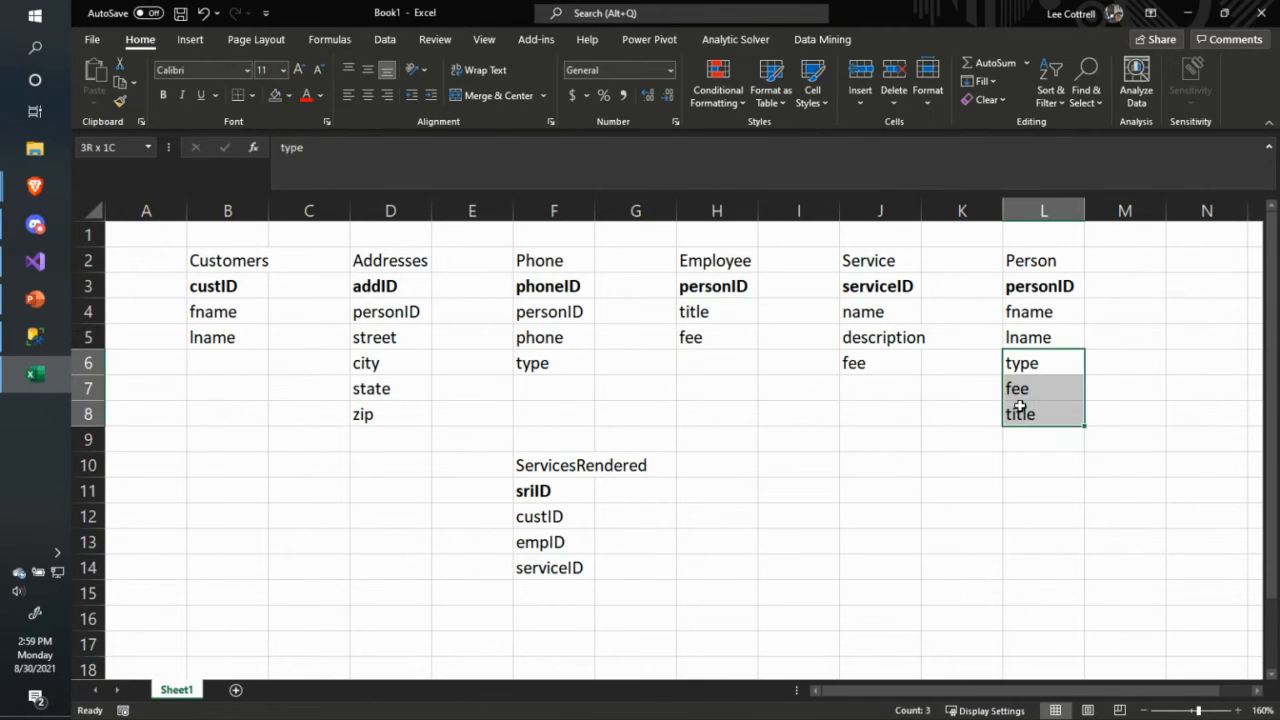
pyautogui.press('Delete')
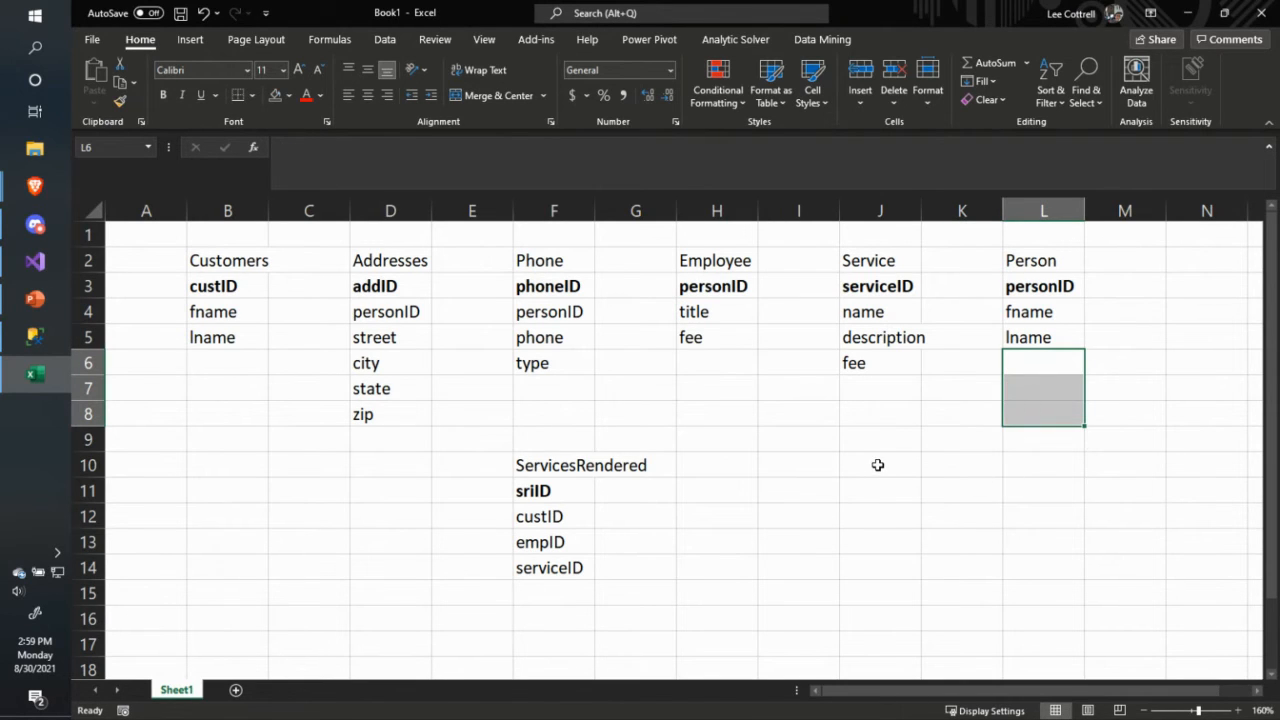
pyautogui.click(1040, 367)
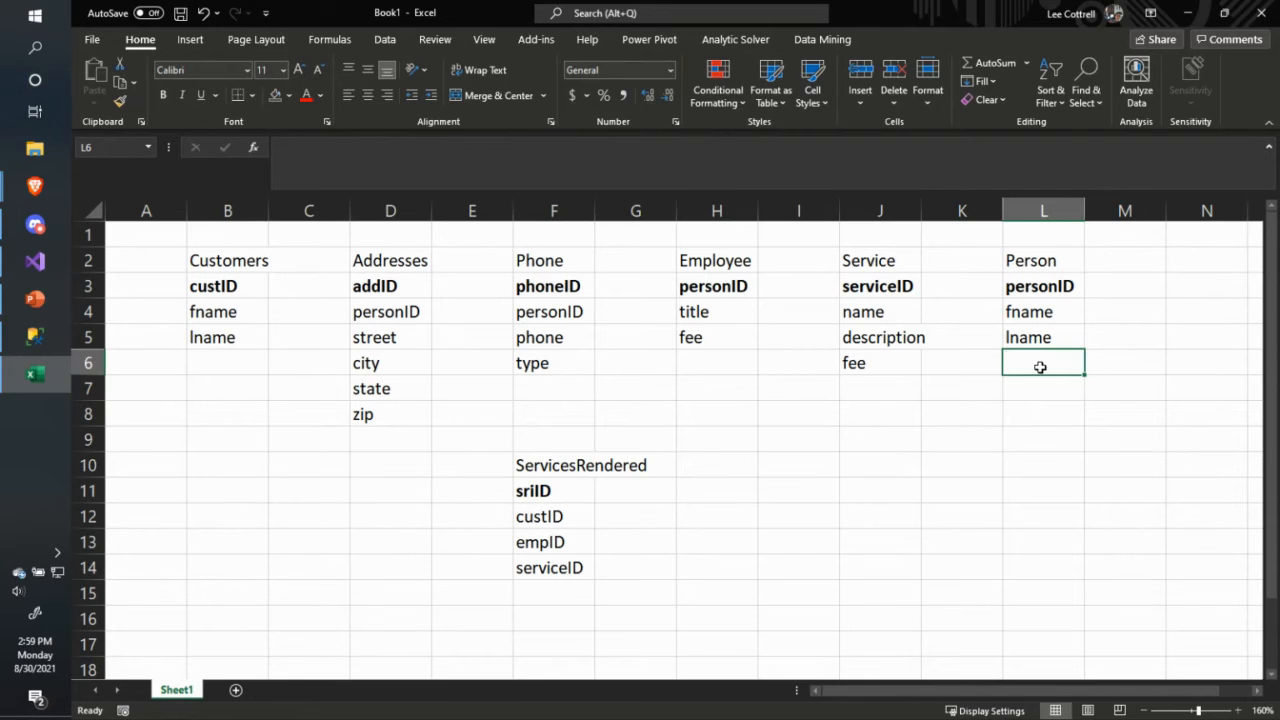
pyautogui.write('type')
pyautogui.press('Return')
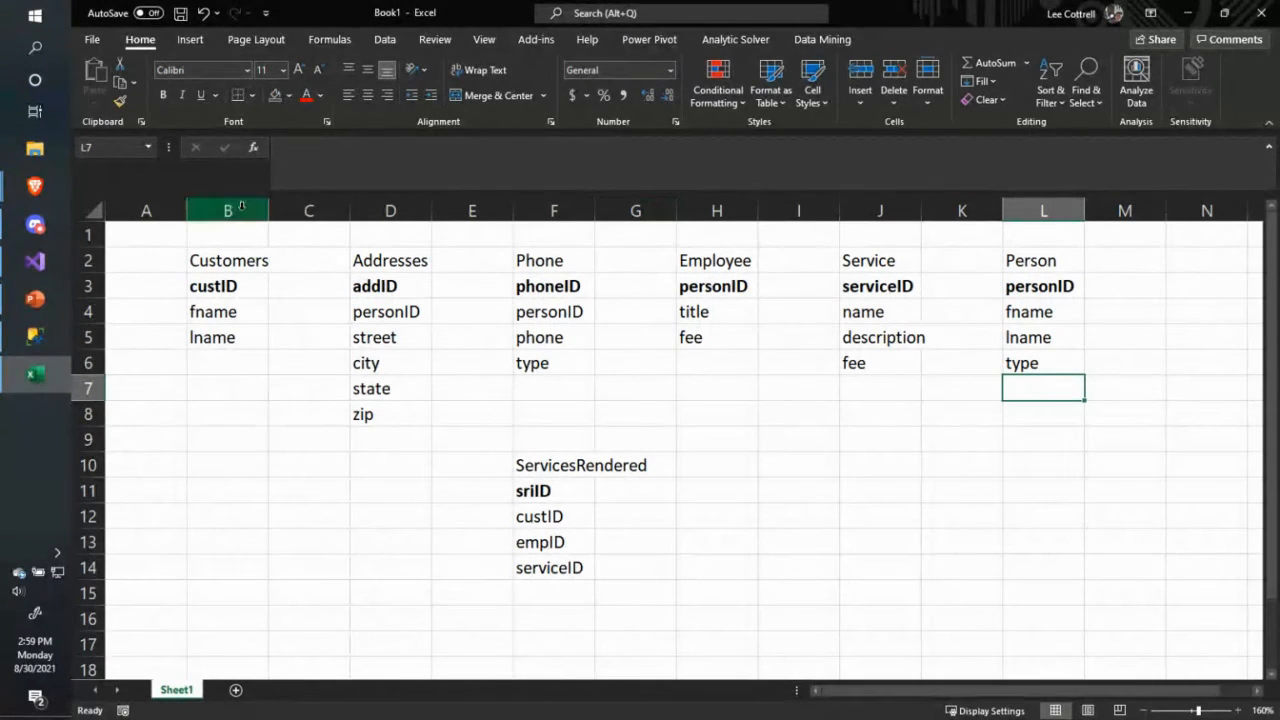
# - Delete columns A to C to remove the Customers list from the worksheet
pyautogui.moveTo(309, 210); pyautogui.dragTo(146, 210)
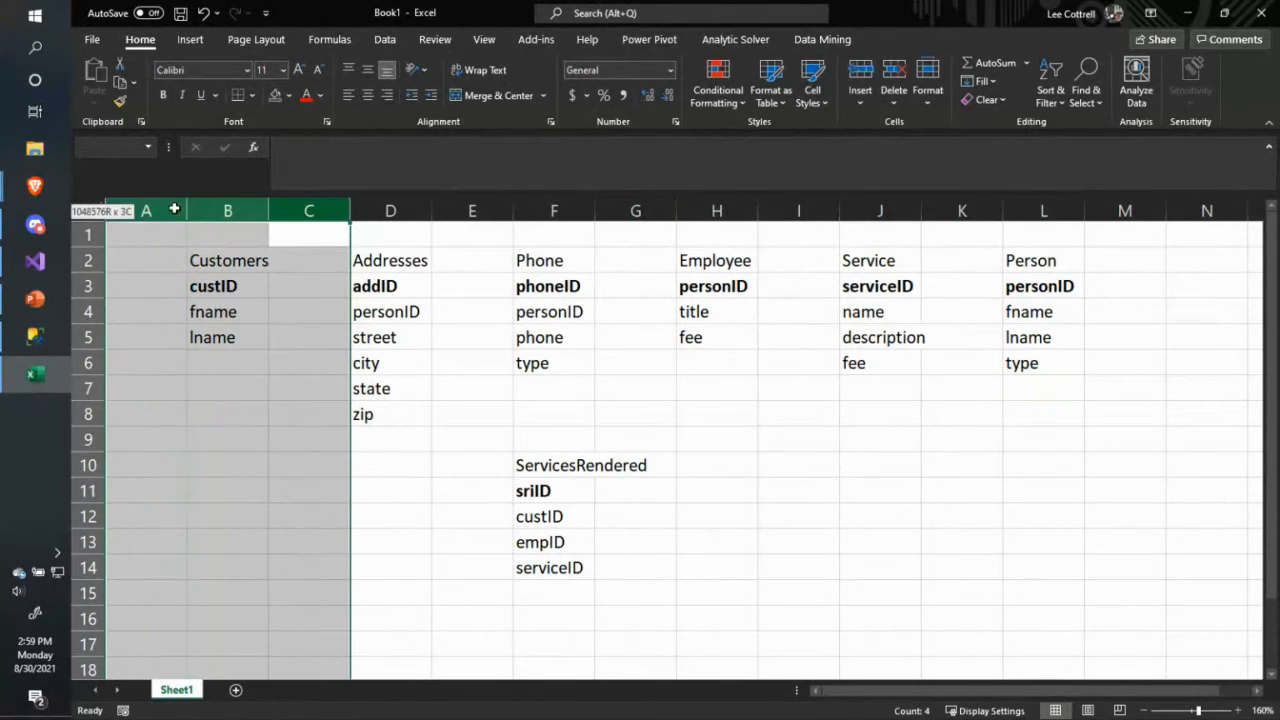
pyautogui.rightClick(247, 227)
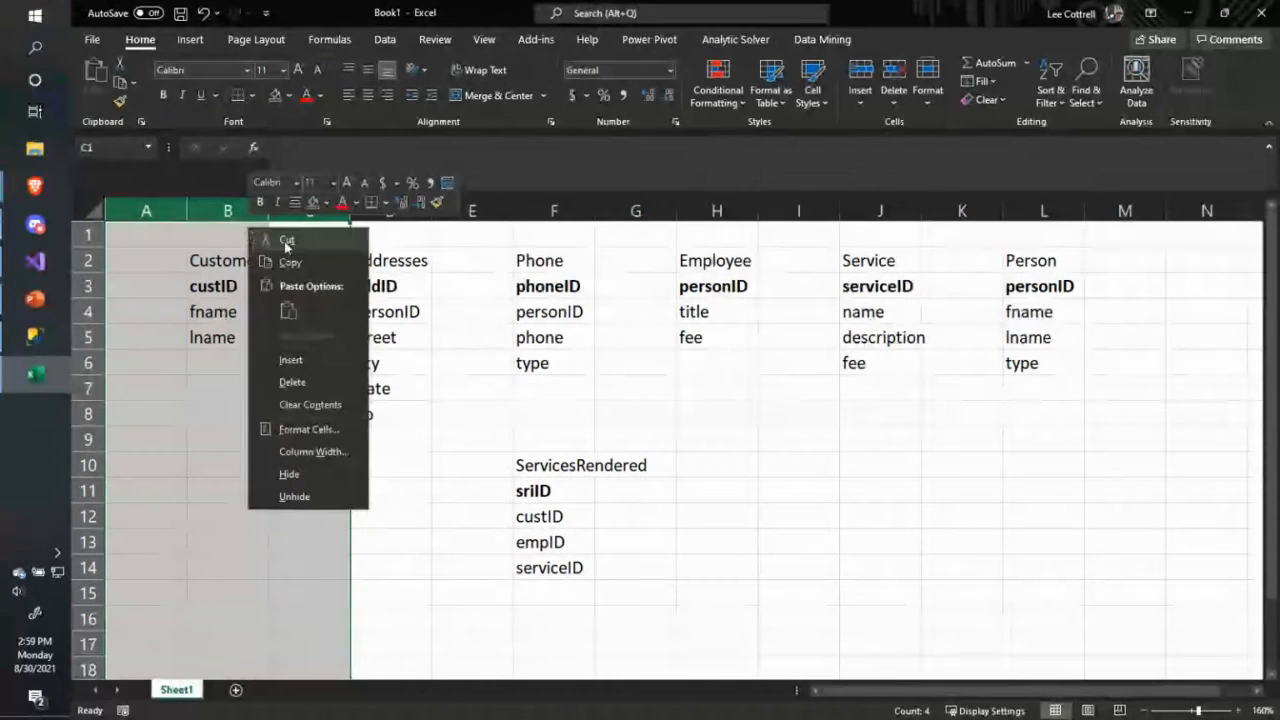
pyautogui.click(307, 385)
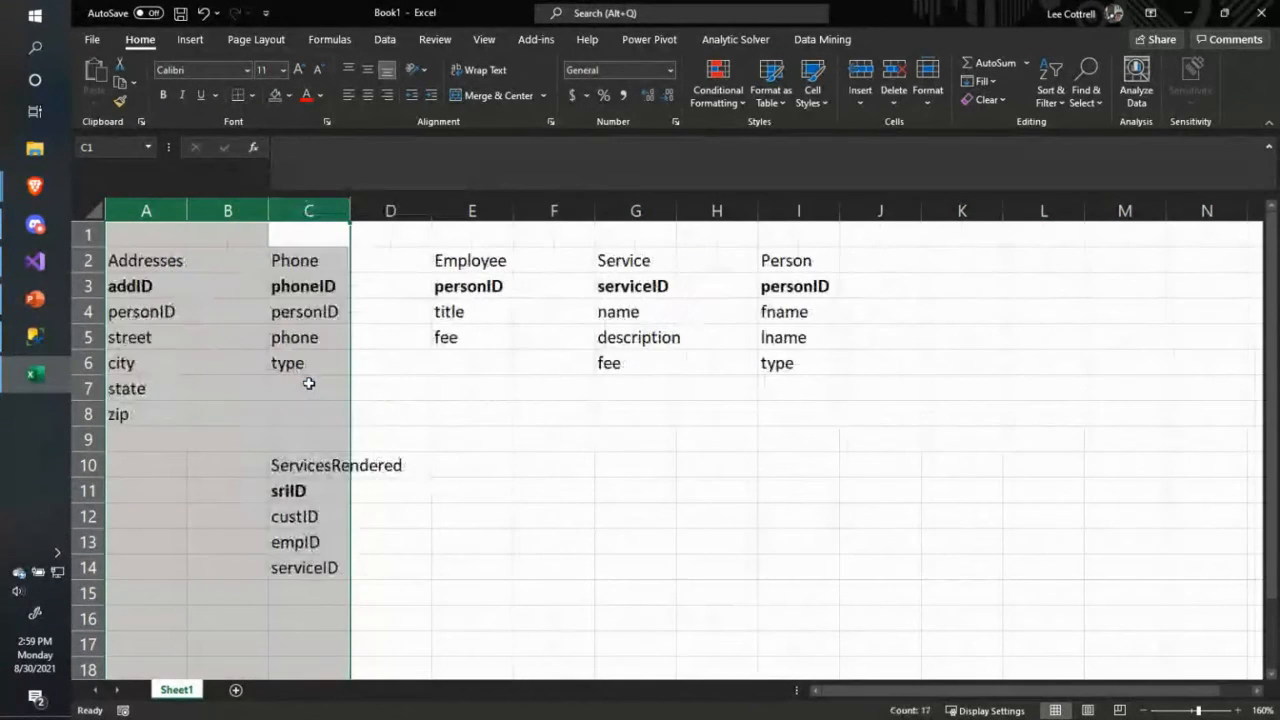
pyautogui.click(333, 516)
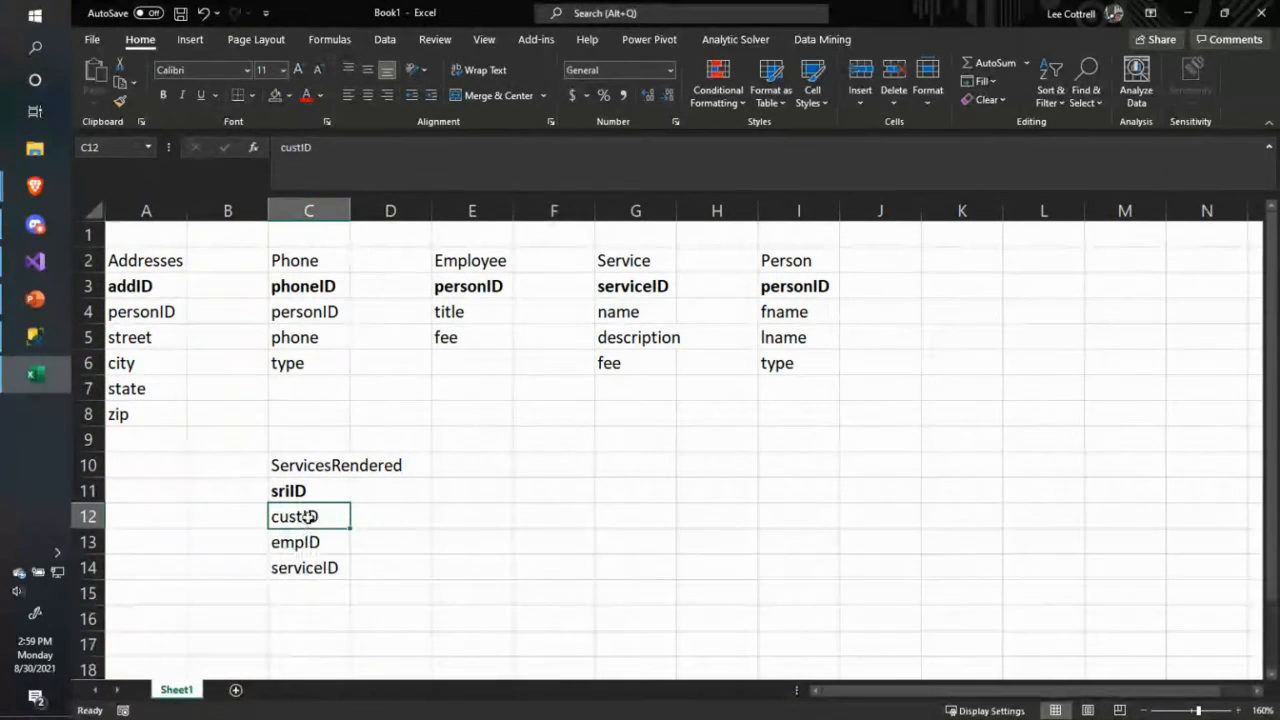
# - Insert an empty column before column A, ahead of the Addresses list
pyautogui.click(145, 211)
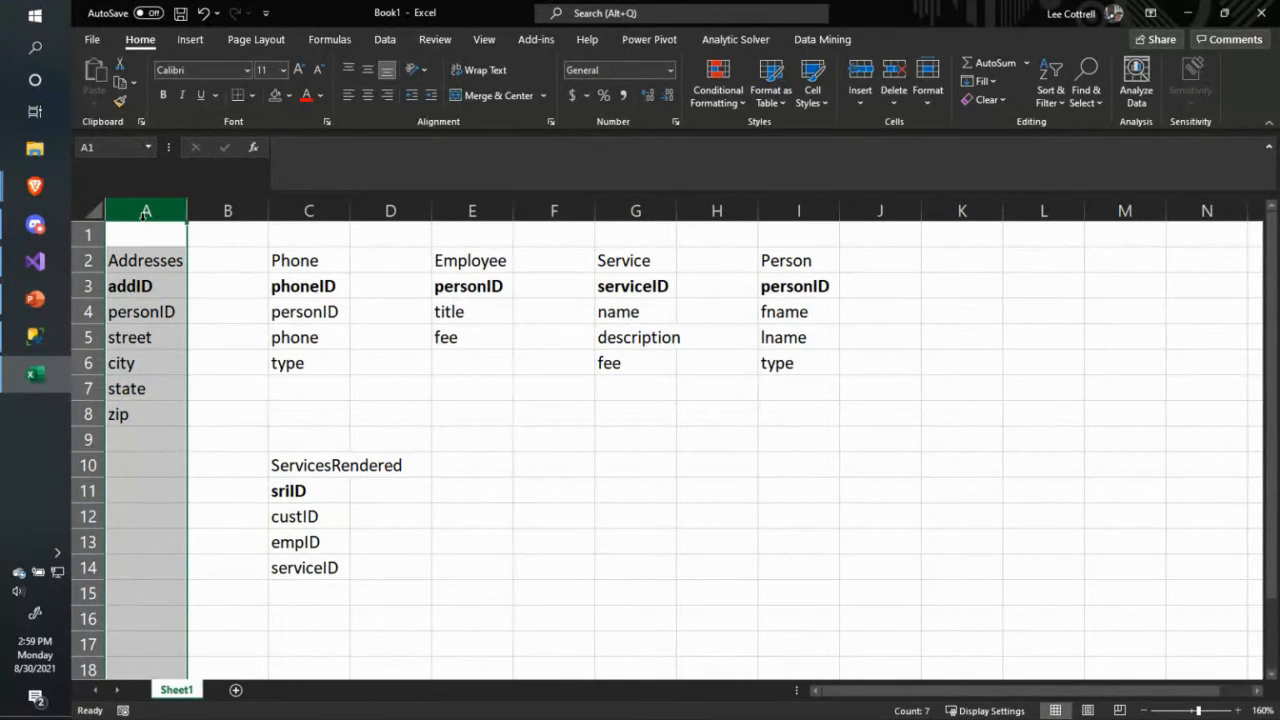
pyautogui.rightClick(145, 213)
pyautogui.click(222, 350)
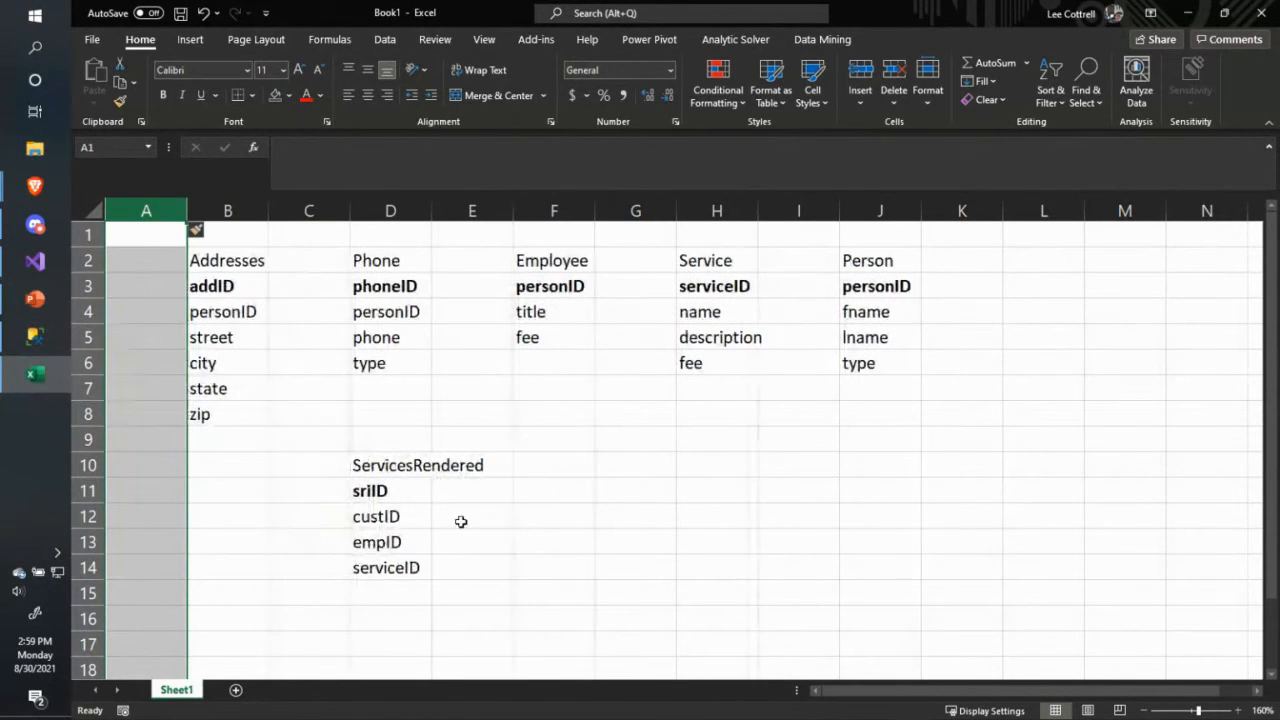
pyautogui.click(436, 490)
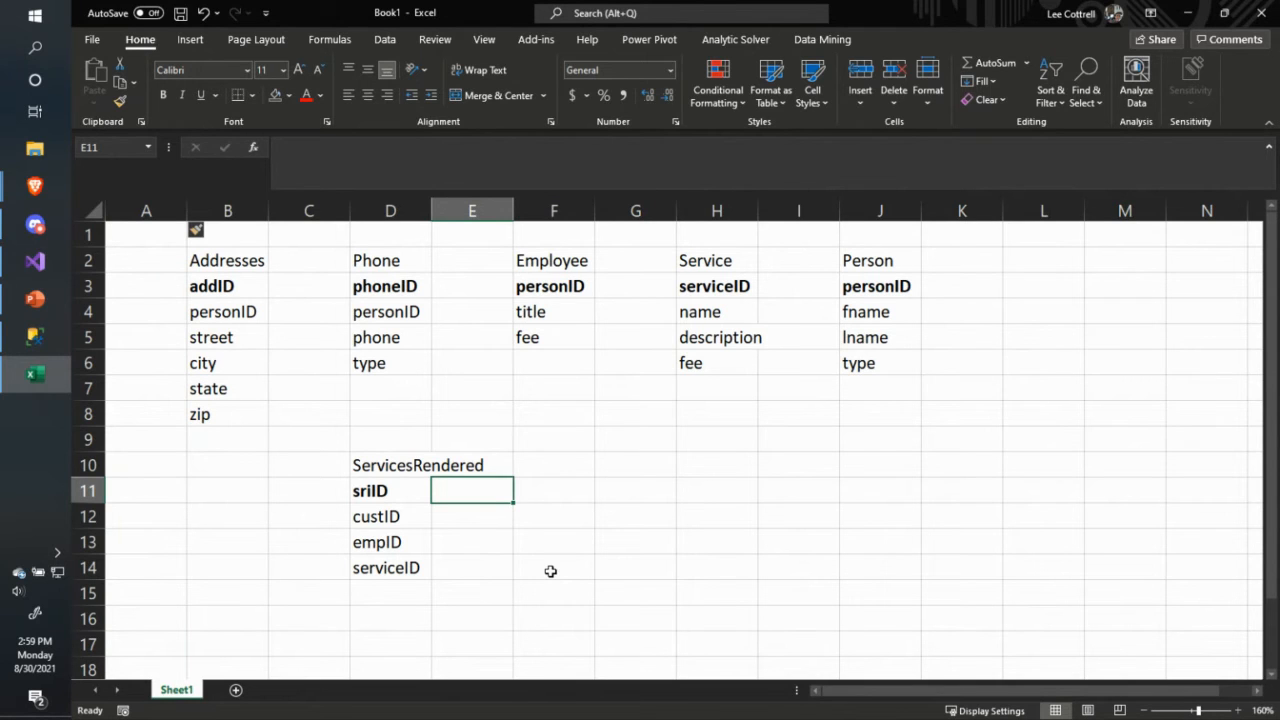
# - Start a Visit list in cell G10 beside the ServicesRendered list
pyautogui.click(640, 468)
pyautogui.write('Vi')
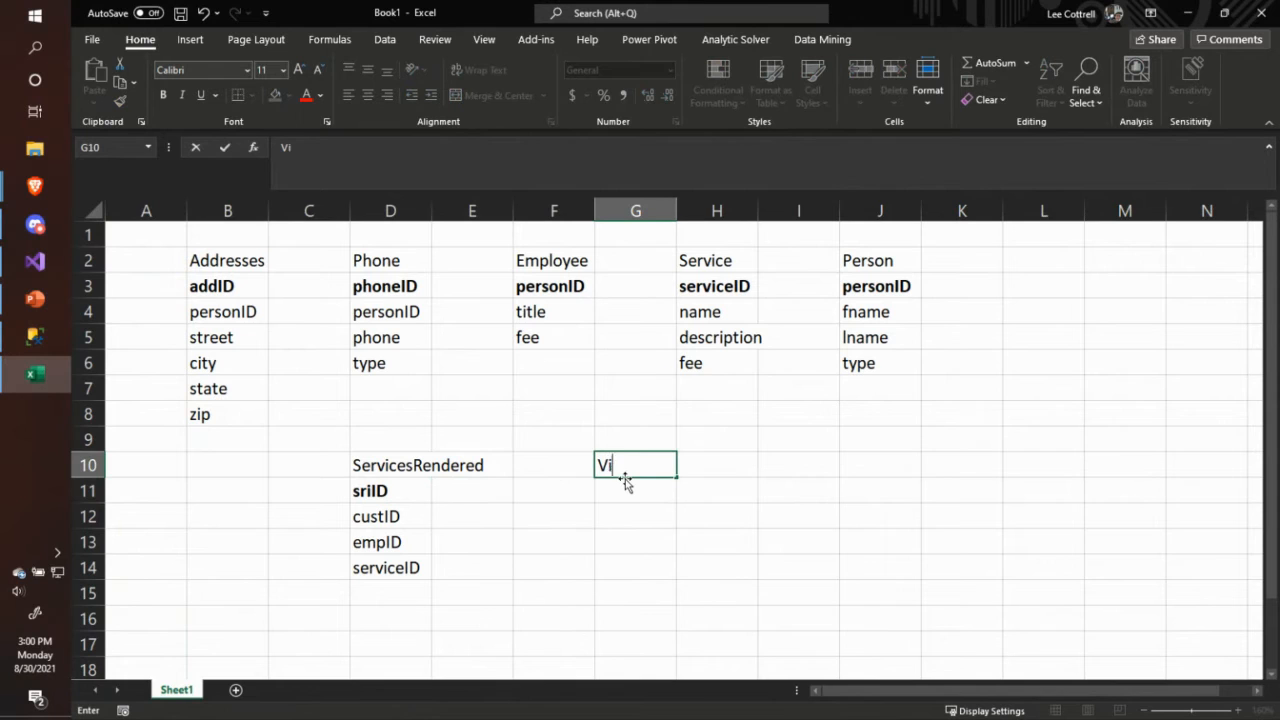
pyautogui.write('sit')
pyautogui.press('Return')
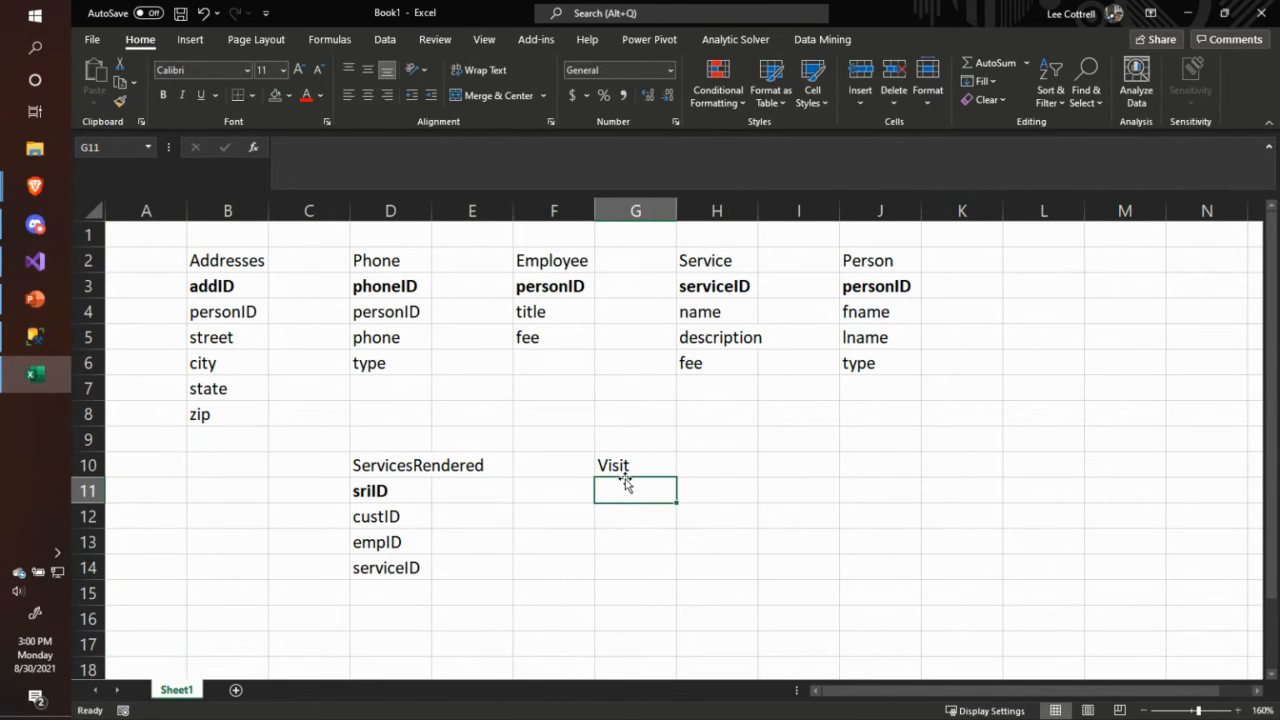
# - Enter the fields visitID, date and time in G11:G13 under the Visit heading
pyautogui.write('pers')
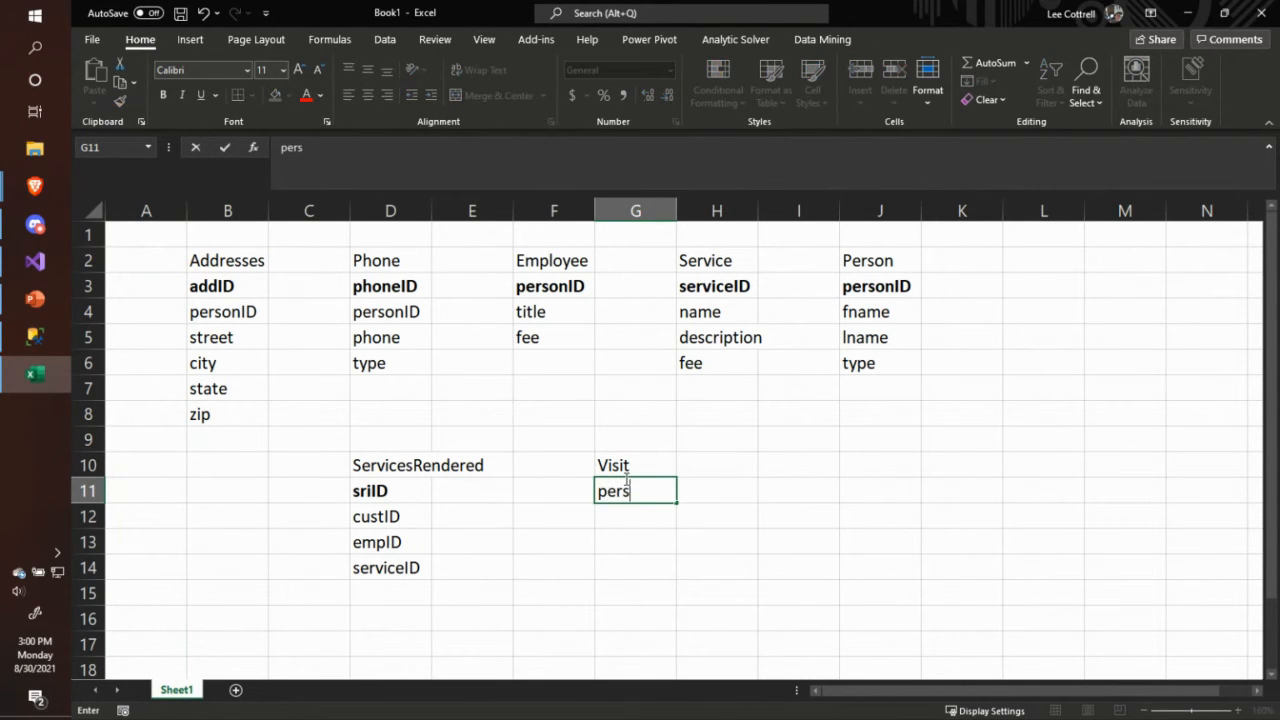
pyautogui.press('BackSpace')
pyautogui.press('BackSpace')
pyautogui.press('BackSpace')
pyautogui.press('BackSpace')
pyautogui.write('visitID')
pyautogui.press('Return')
pyautogui.write('date')
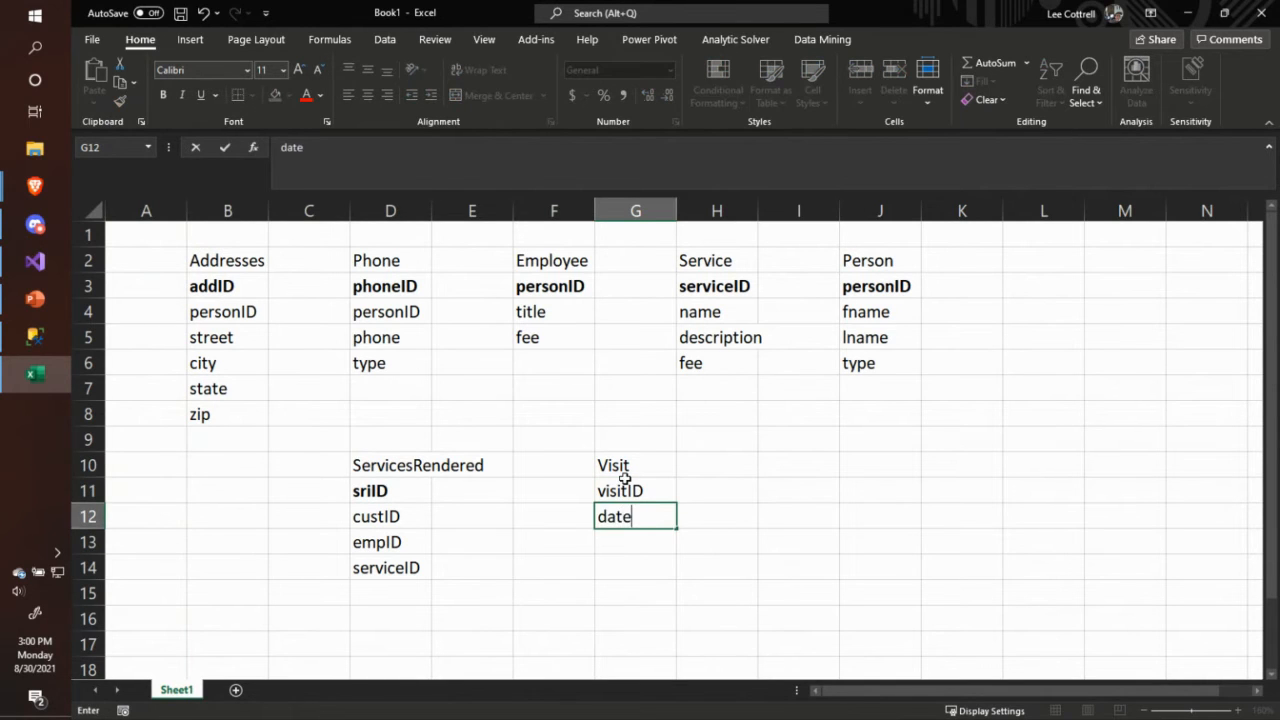
pyautogui.press('Return')
pyautogui.write('time')
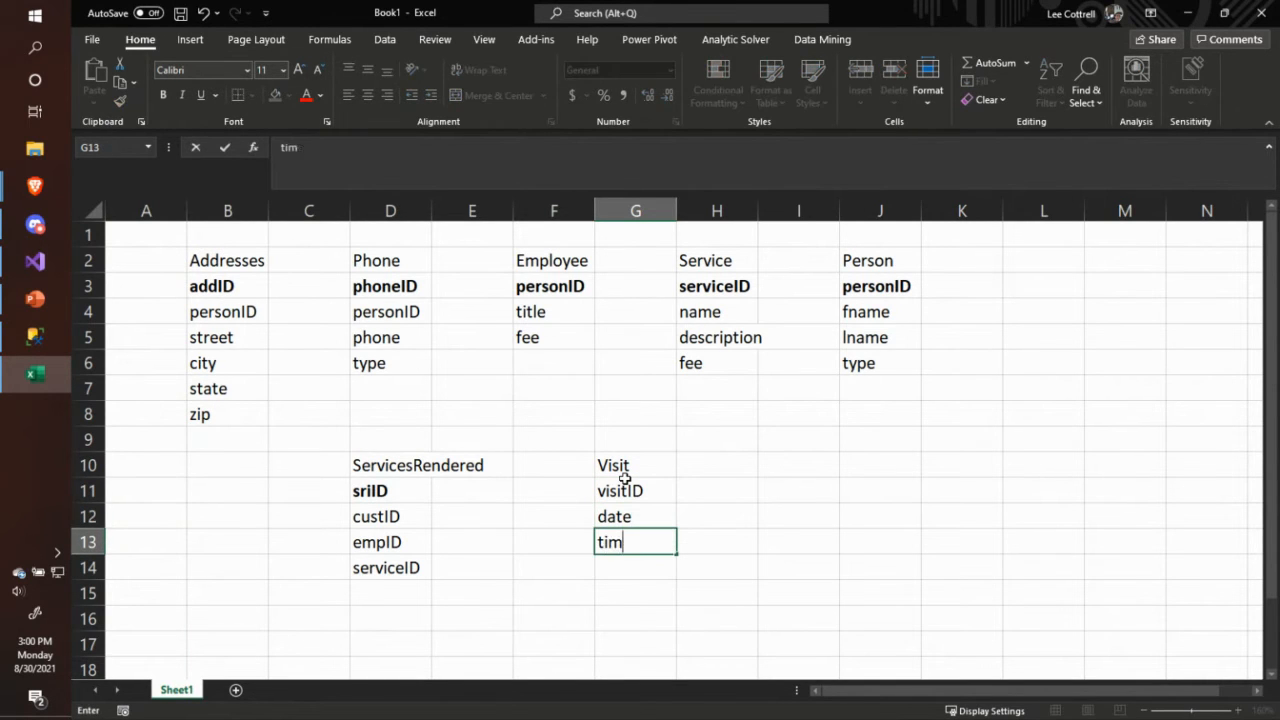
pyautogui.press('Return')
# - Add custID and complaint in G14:G15 of the Visit list and make its visitID field bold
pyautogui.write('personID')
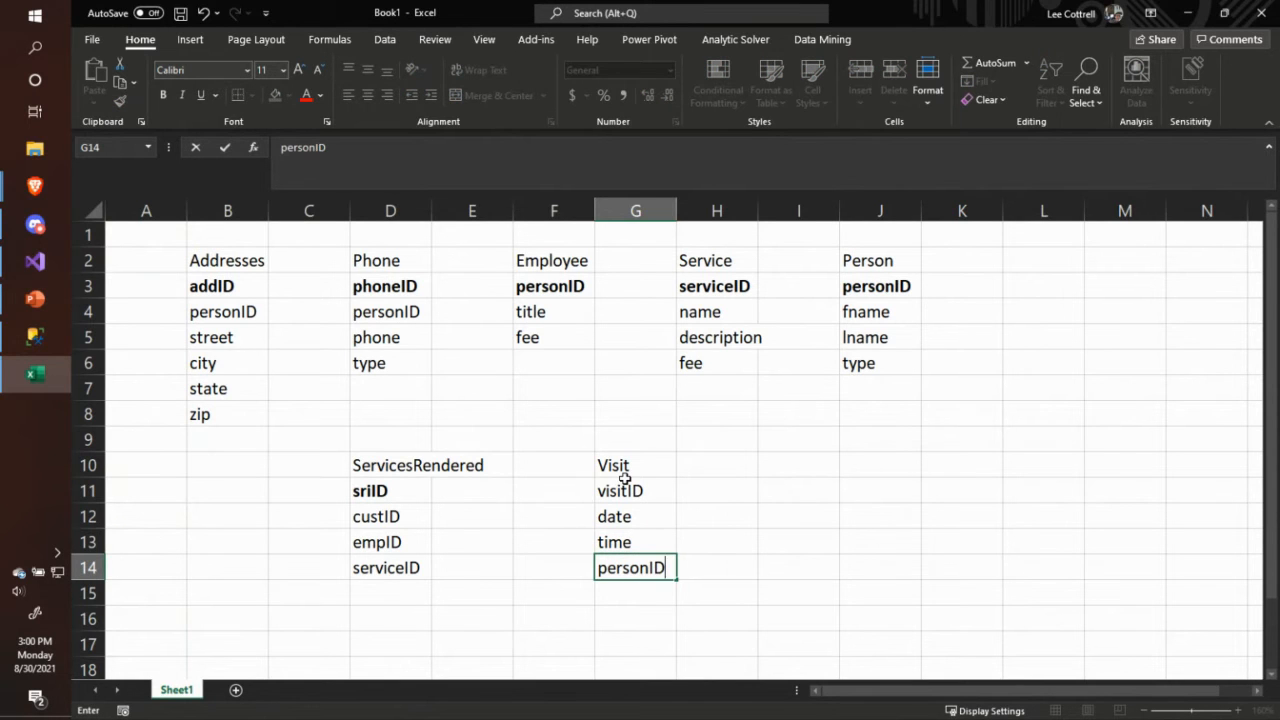
pyautogui.hotkey('shift', 'Home')
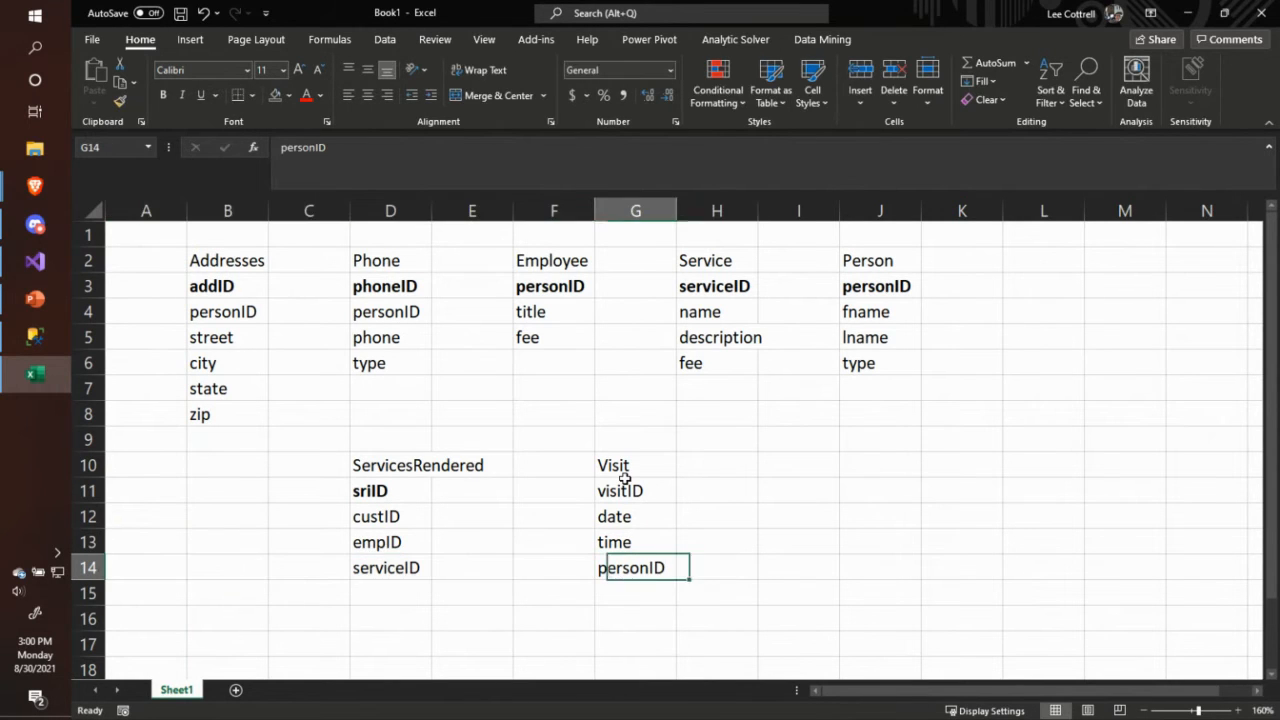
pyautogui.write('custID')
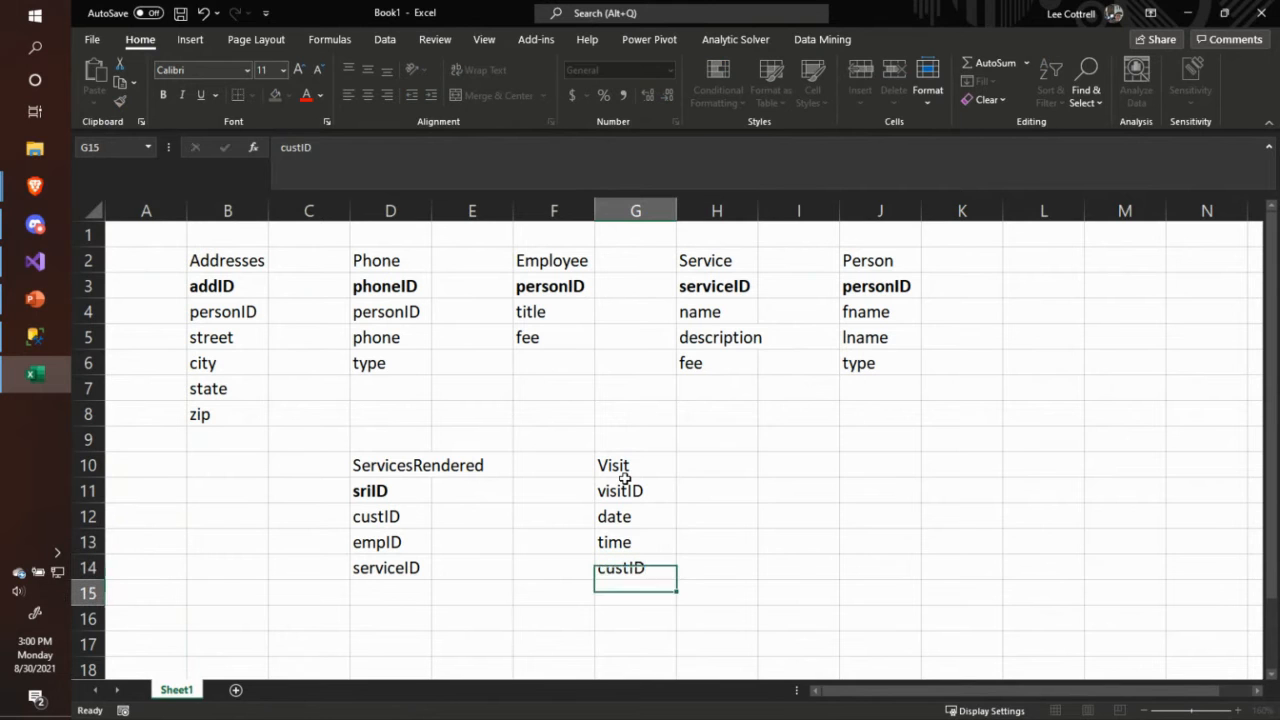
pyautogui.press('Return')
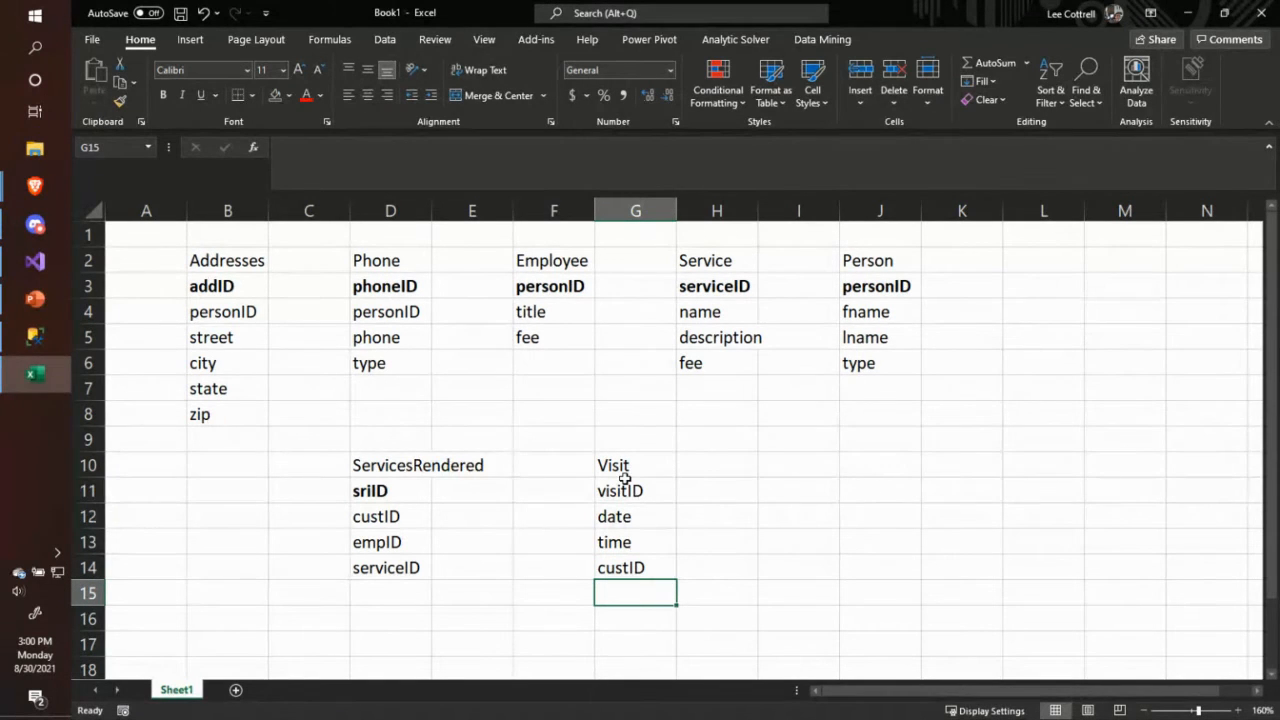
pyautogui.write('complaint')
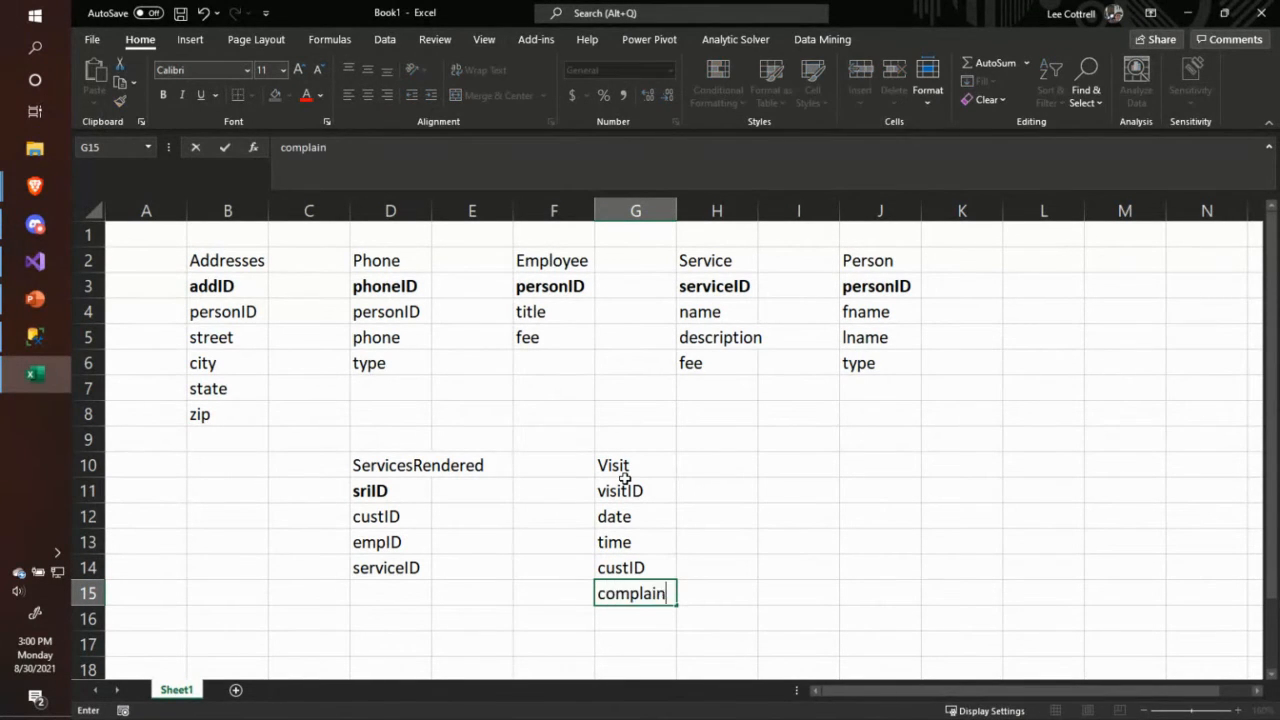
pyautogui.press('Return')
pyautogui.press('Up')
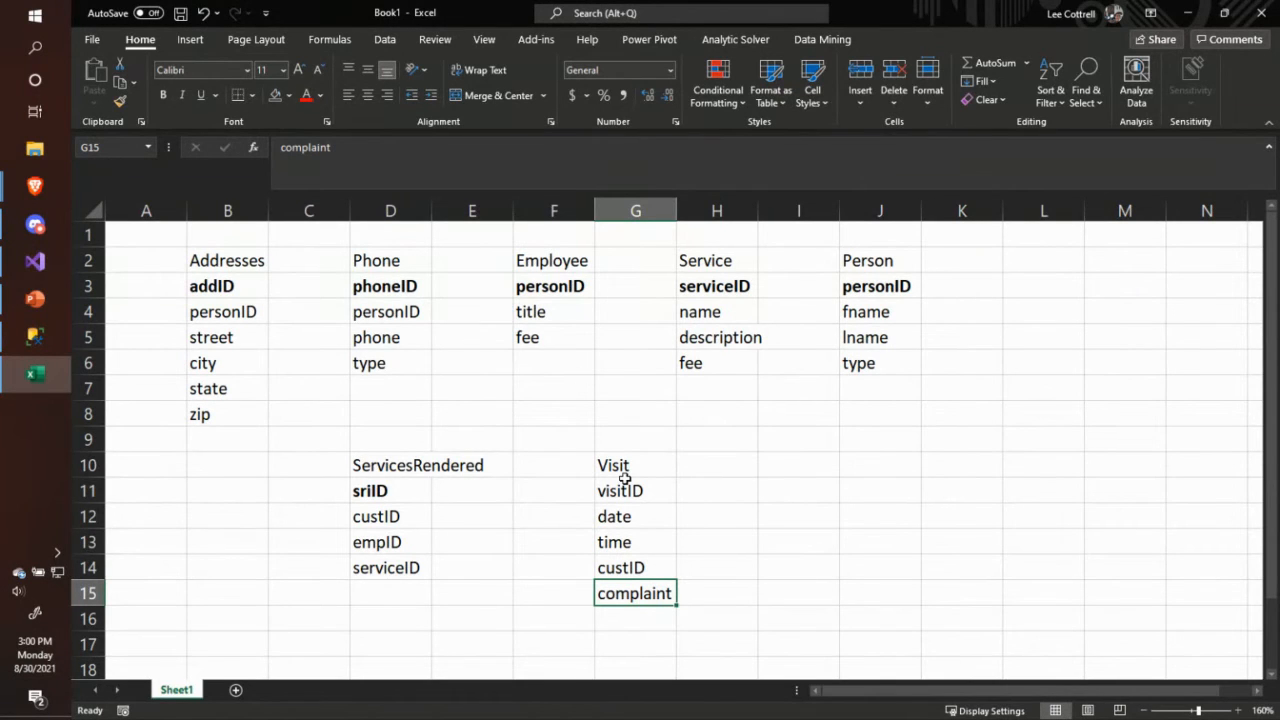
pyautogui.click(623, 490)
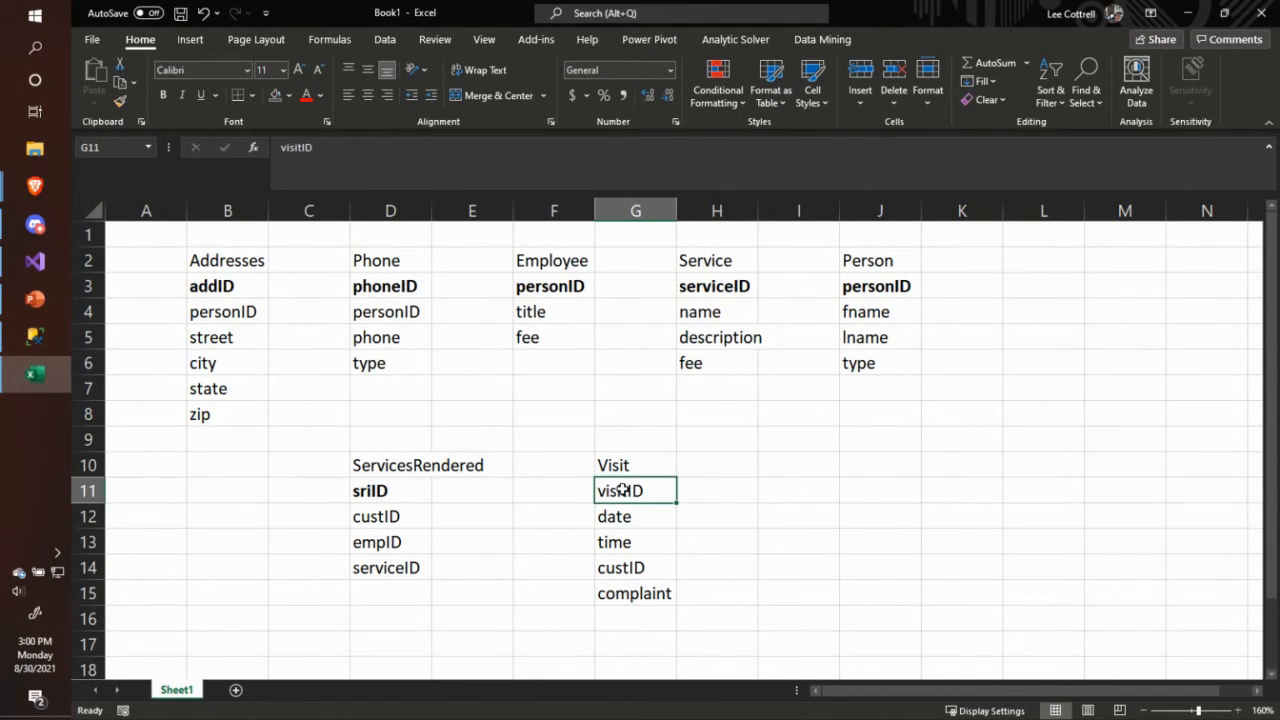
pyautogui.hotkey('ctrl', 'b')
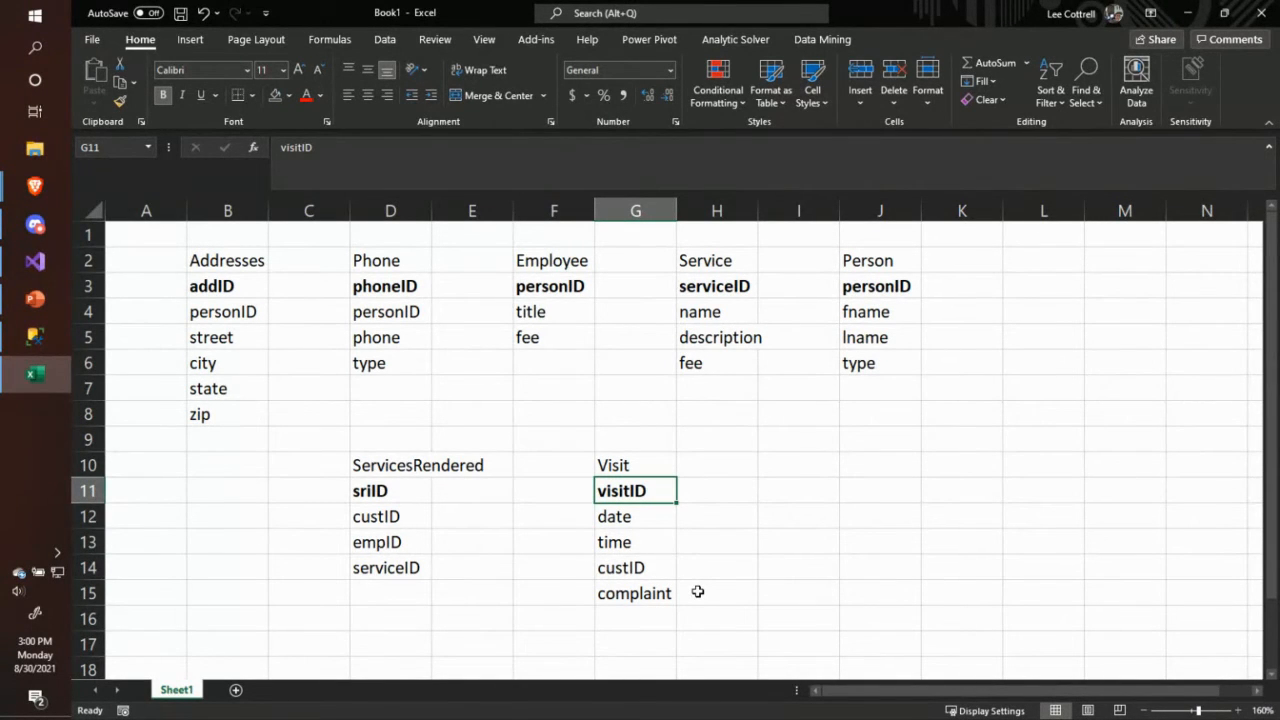
# - Add a visitID field in D15 at the end of the ServicesRendered list
pyautogui.press('Down')
pyautogui.press('Down')
pyautogui.press('Down')
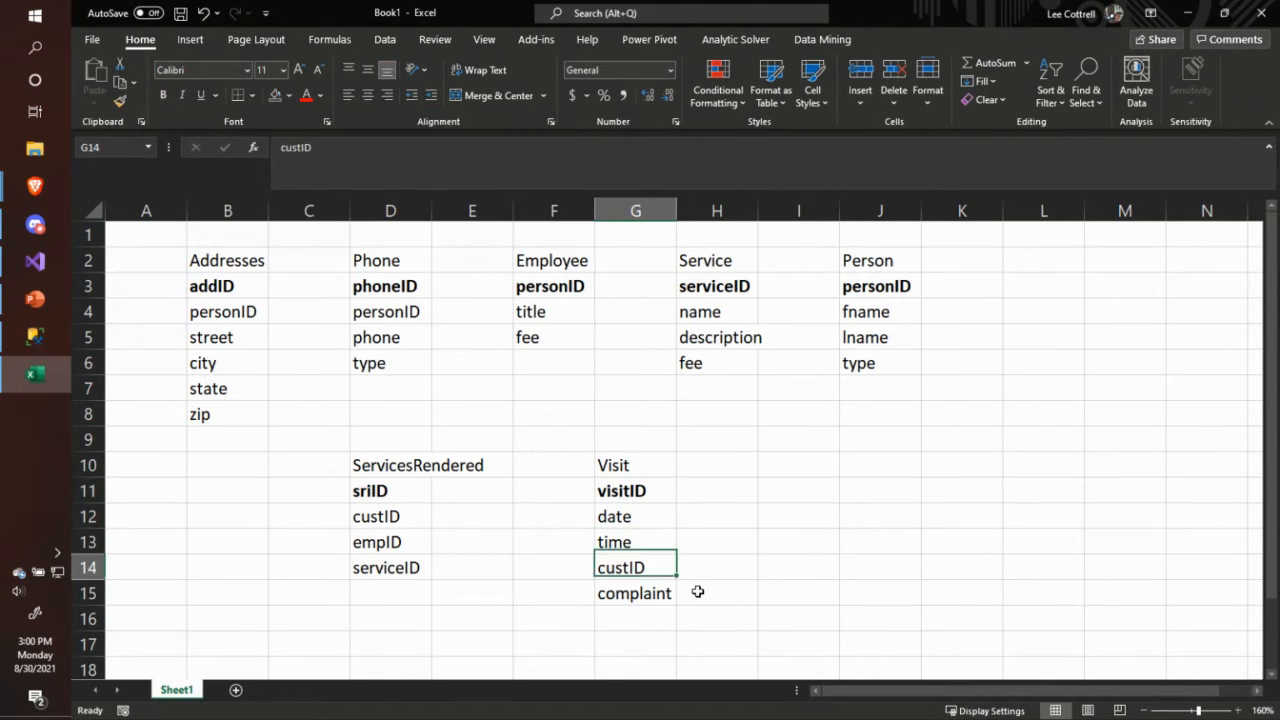
pyautogui.press('Left')
pyautogui.press('Left')
pyautogui.press('Down')
pyautogui.press('Left')
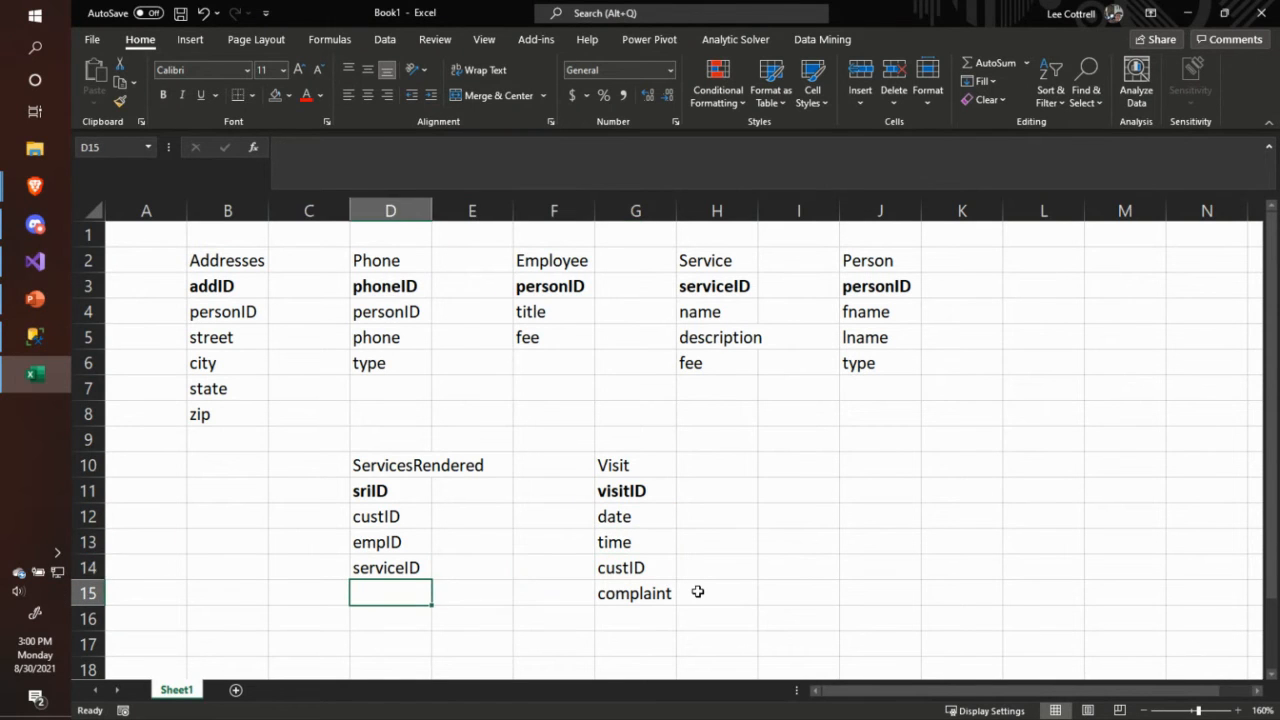
pyautogui.write('visitID')
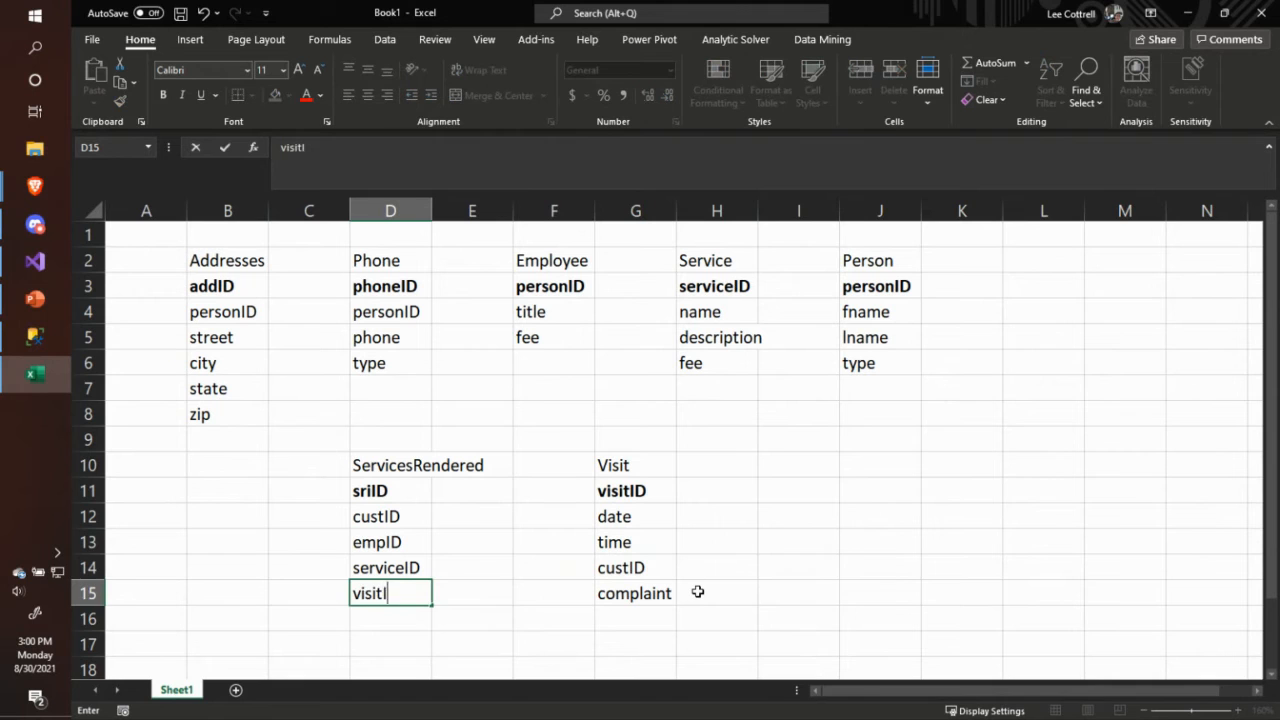
pyautogui.press('Return')
pyautogui.press('Up')
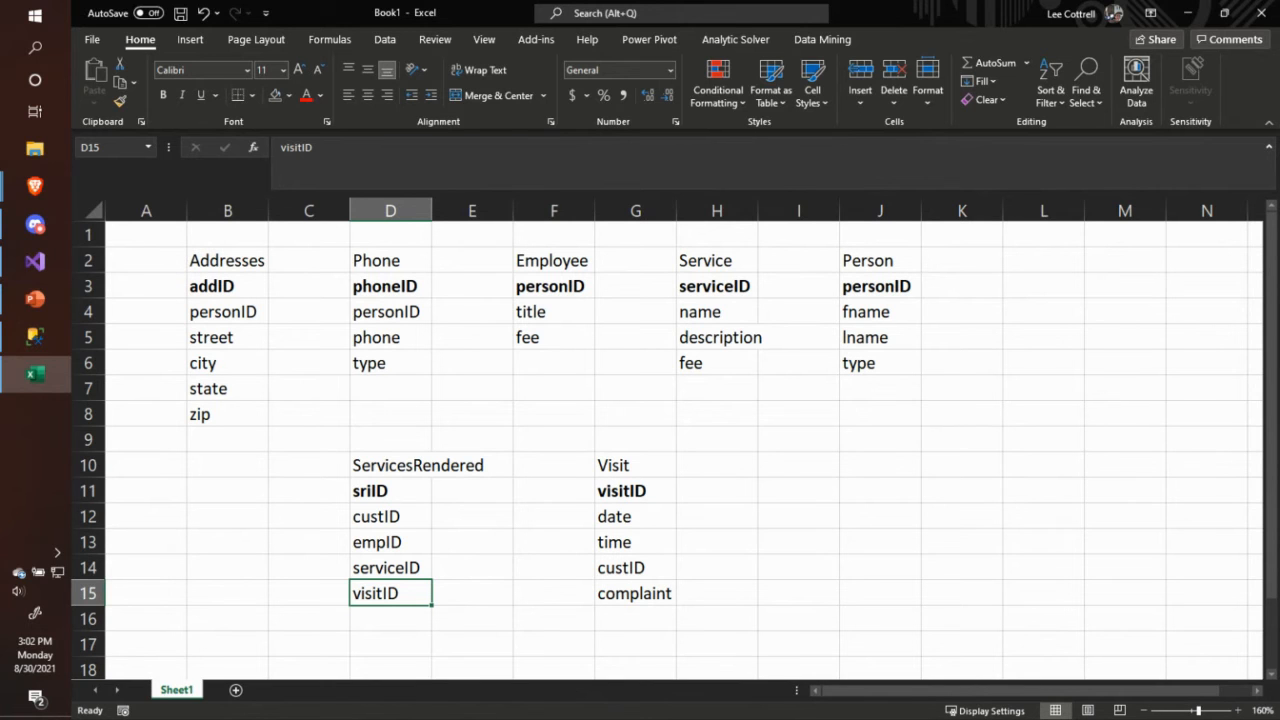
# - Rename the Person list's fname field in J4 to firstName, and change it back to fname
pyautogui.click(866, 313)
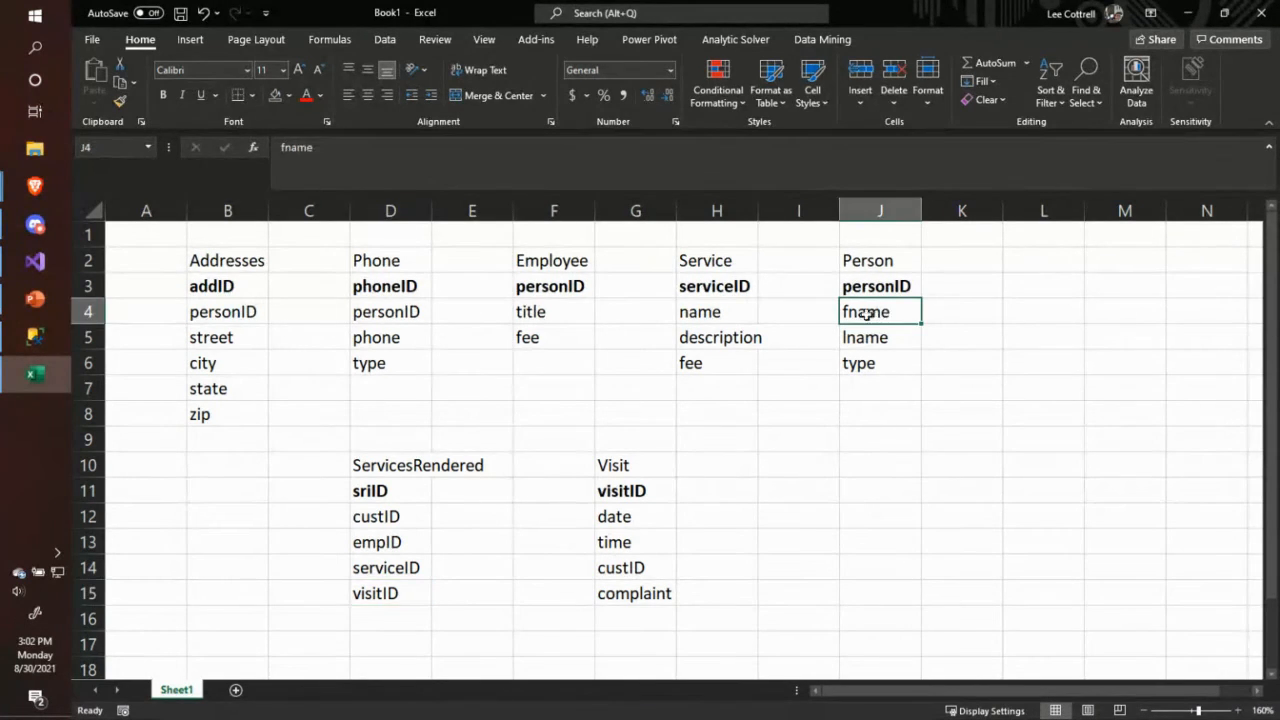
pyautogui.write('firstNam')
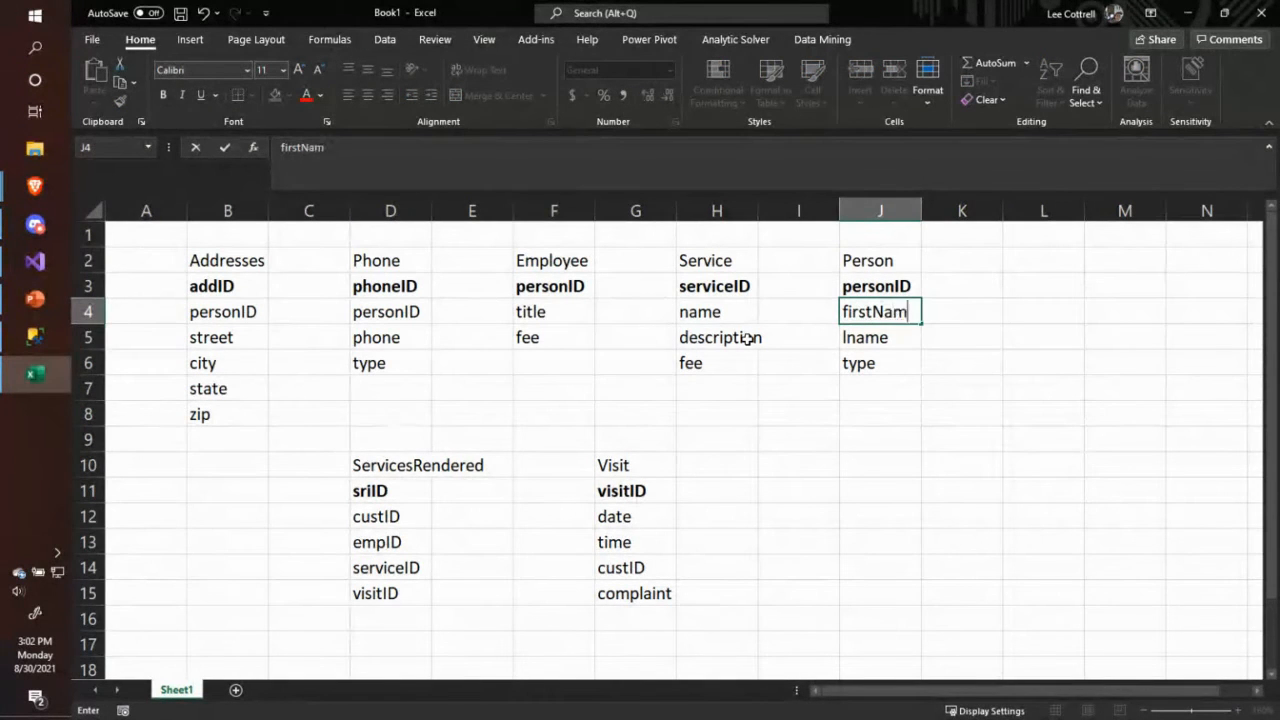
pyautogui.write('e')
pyautogui.press('Return')
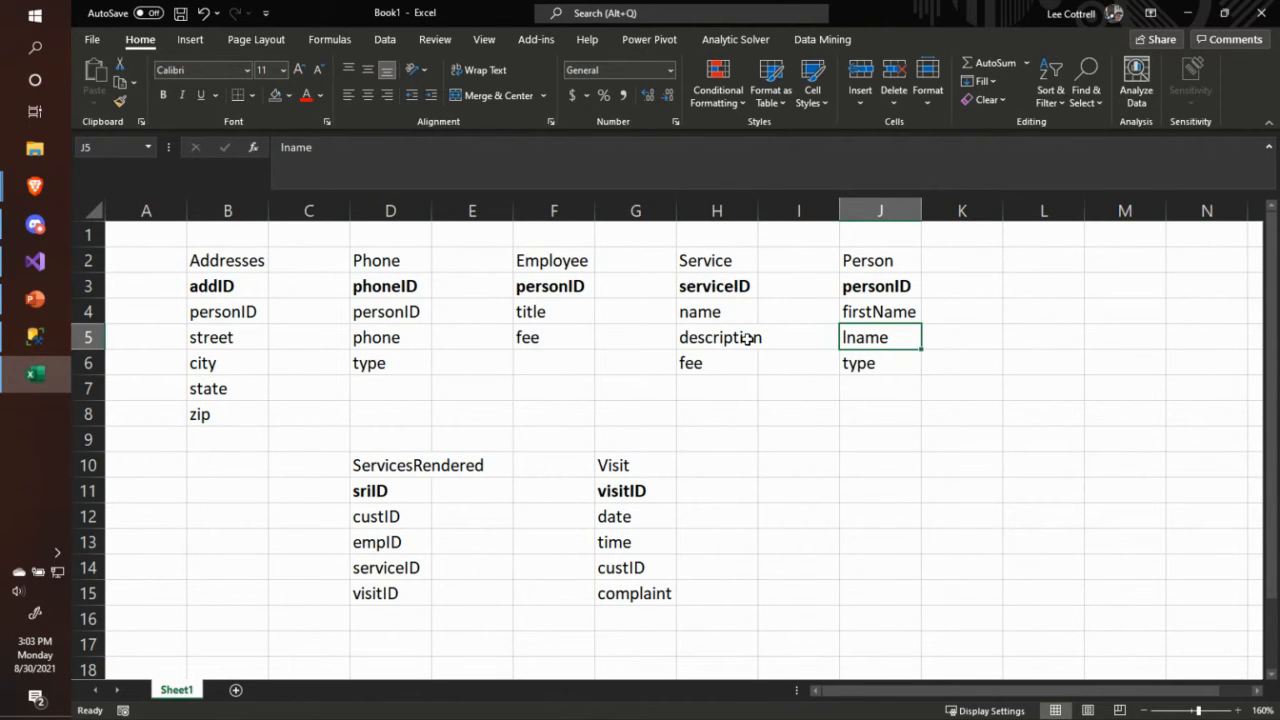
pyautogui.press('Up')
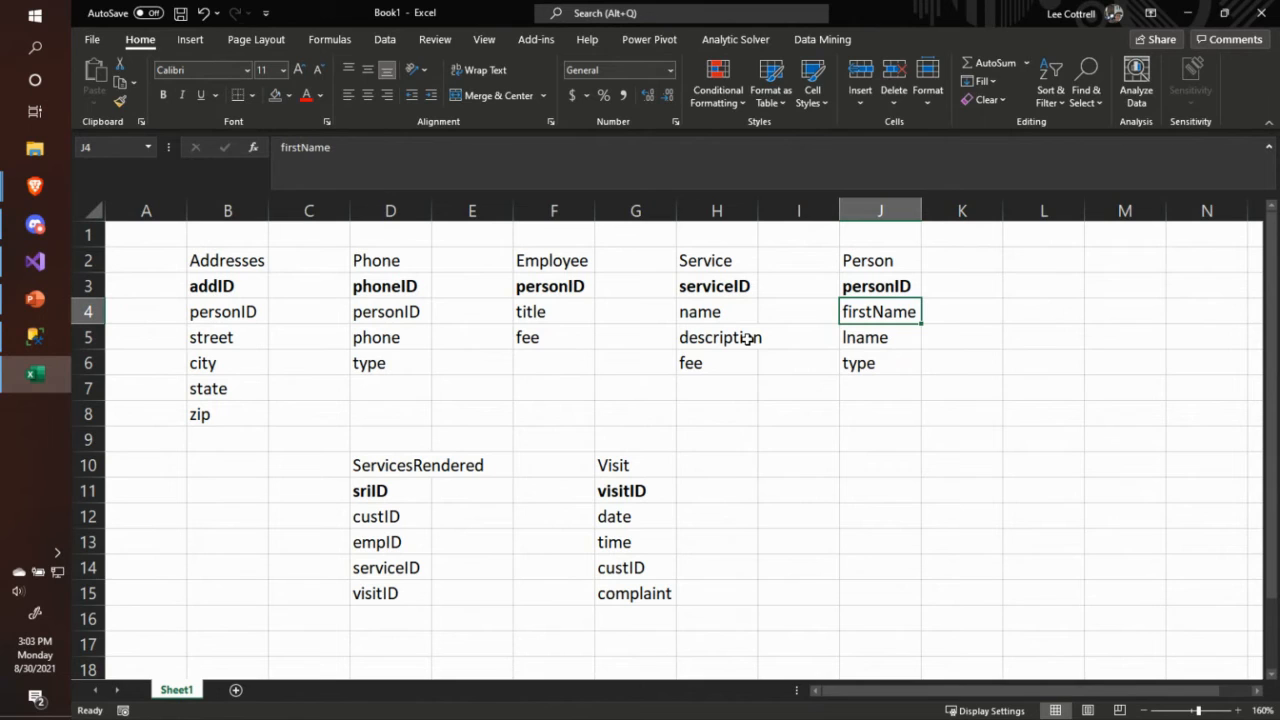
pyautogui.write('fname')
pyautogui.press('Return')
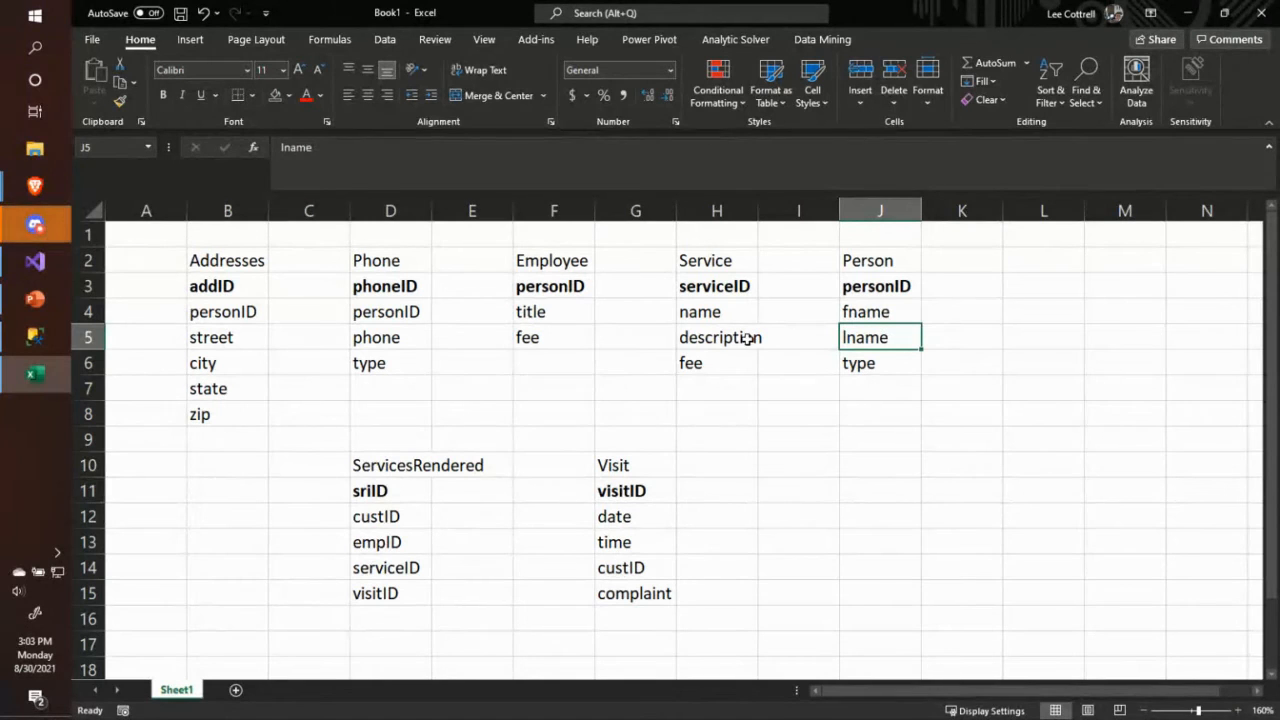
pyautogui.hotkey('alt', 'Tab')
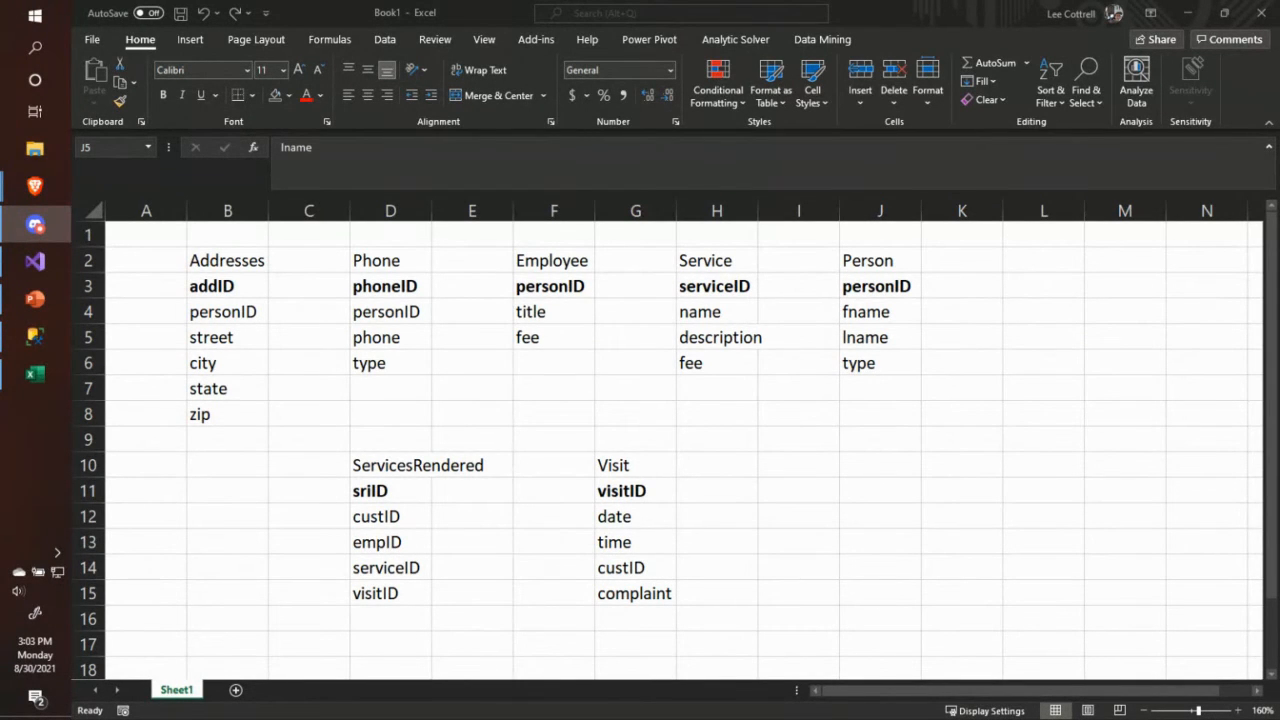
pyautogui.hotkey('alt', 'Tab')
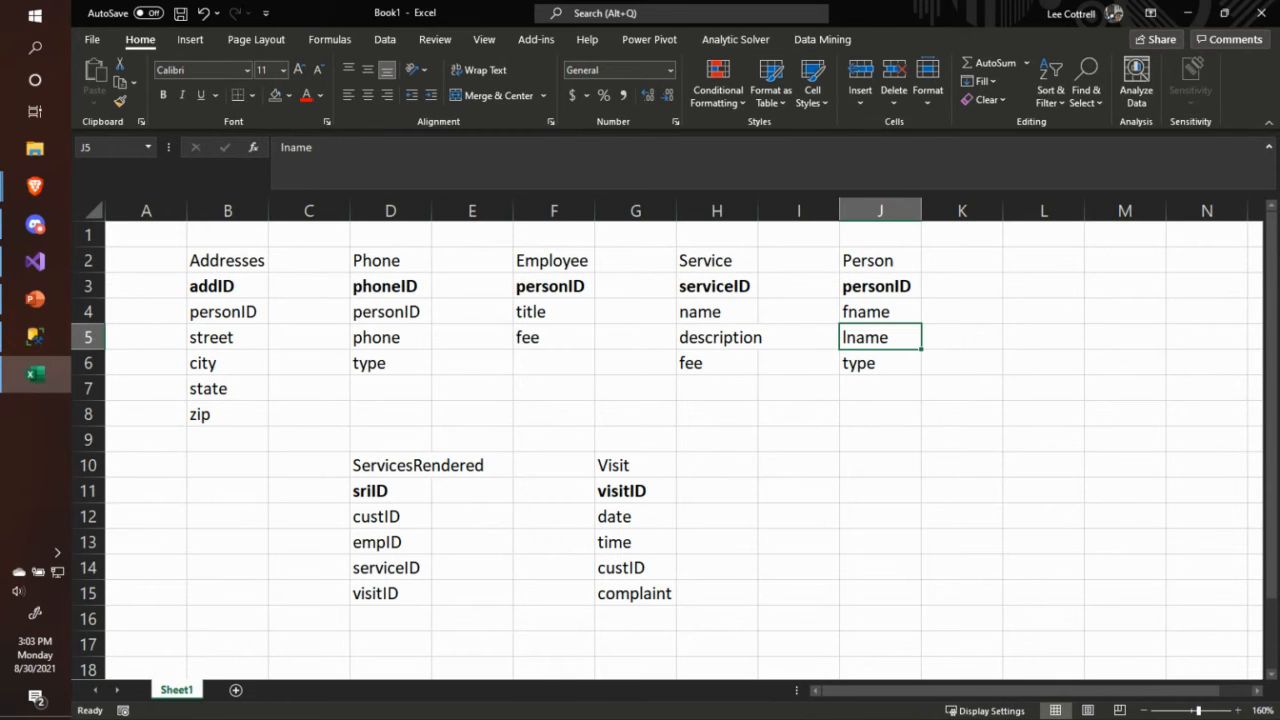
pyautogui.hotkey('alt', 'Tab')
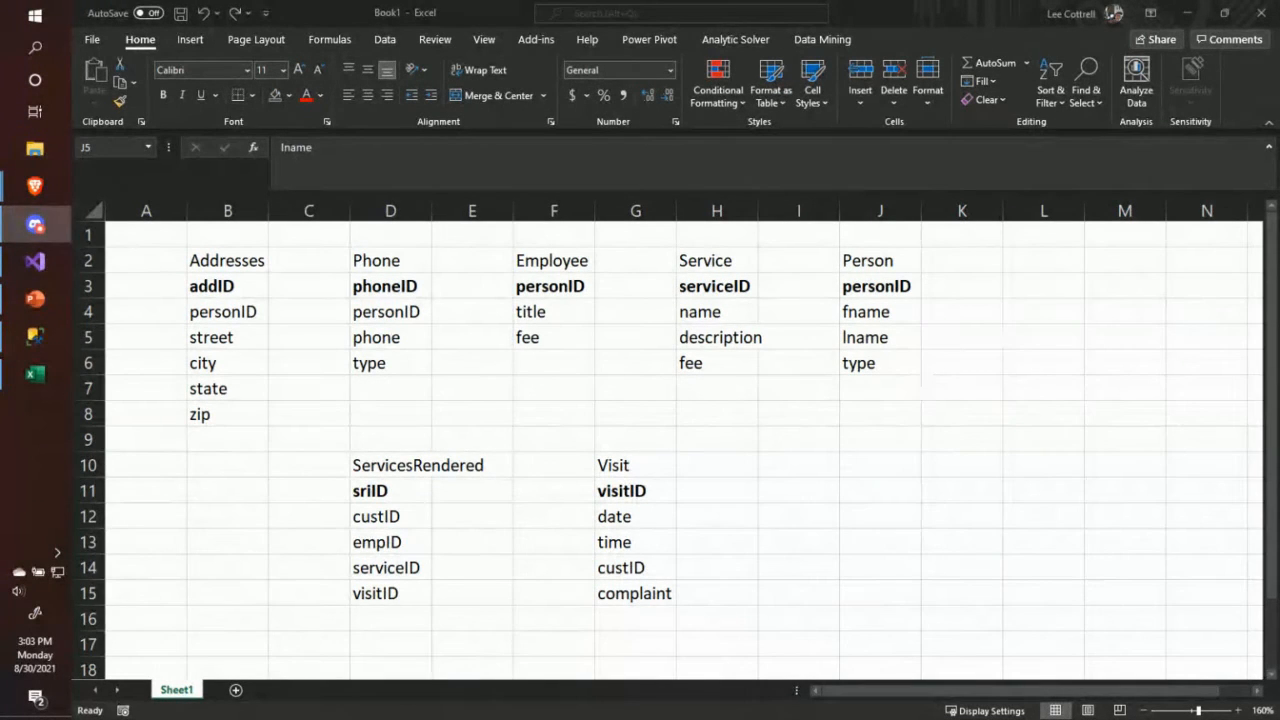
# - Switch to the Brave browser, open lucid.app and log in with the Google option
pyautogui.hotkey('alt', 'Tab')
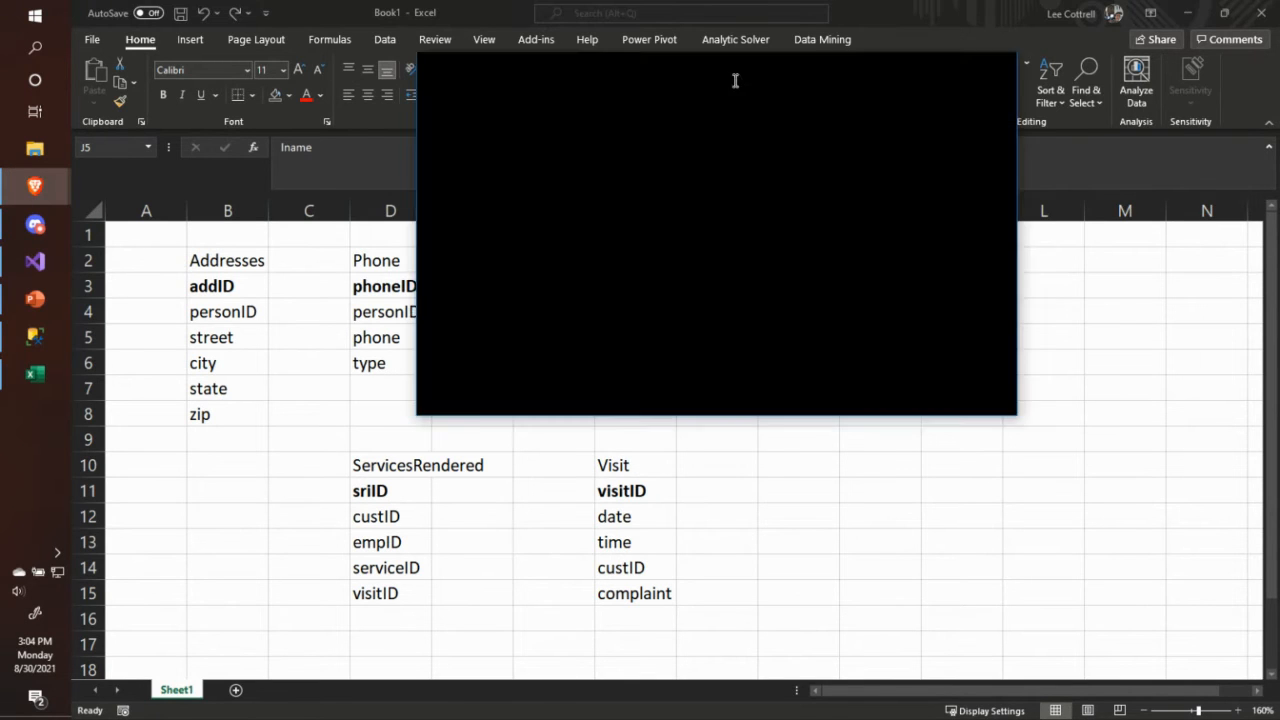
pyautogui.write('lucid.app')
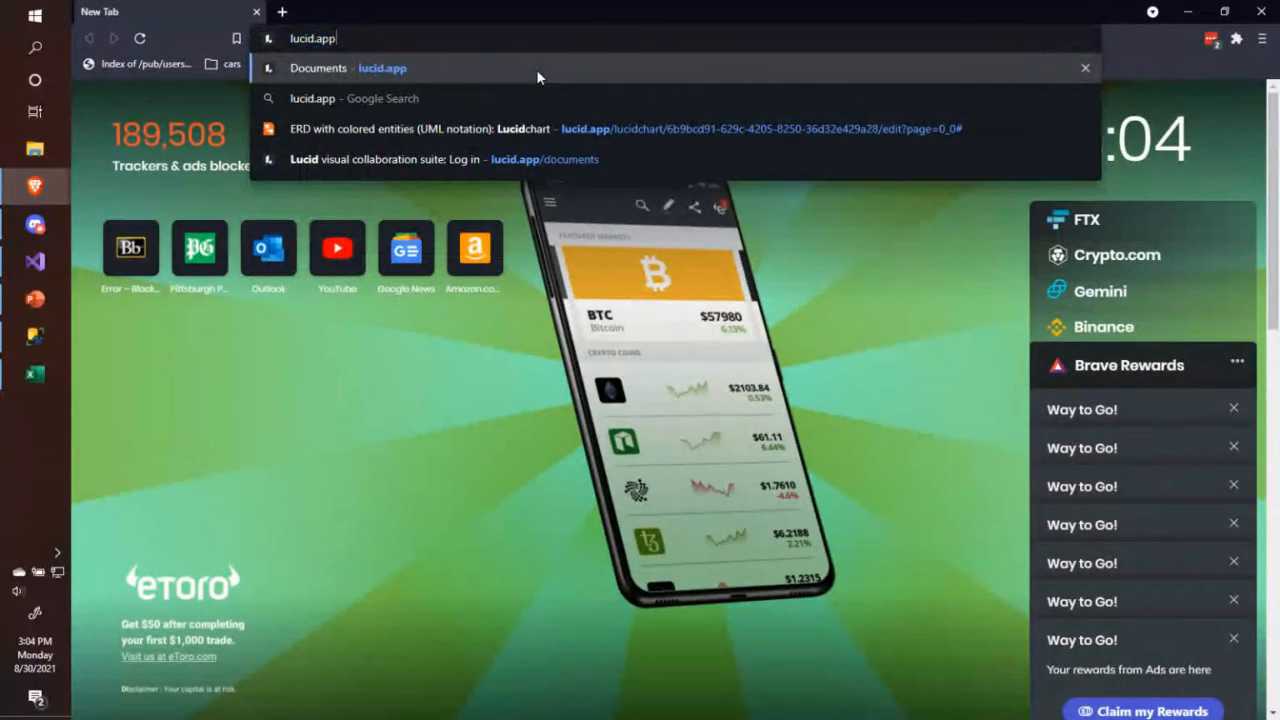
pyautogui.press('Return')
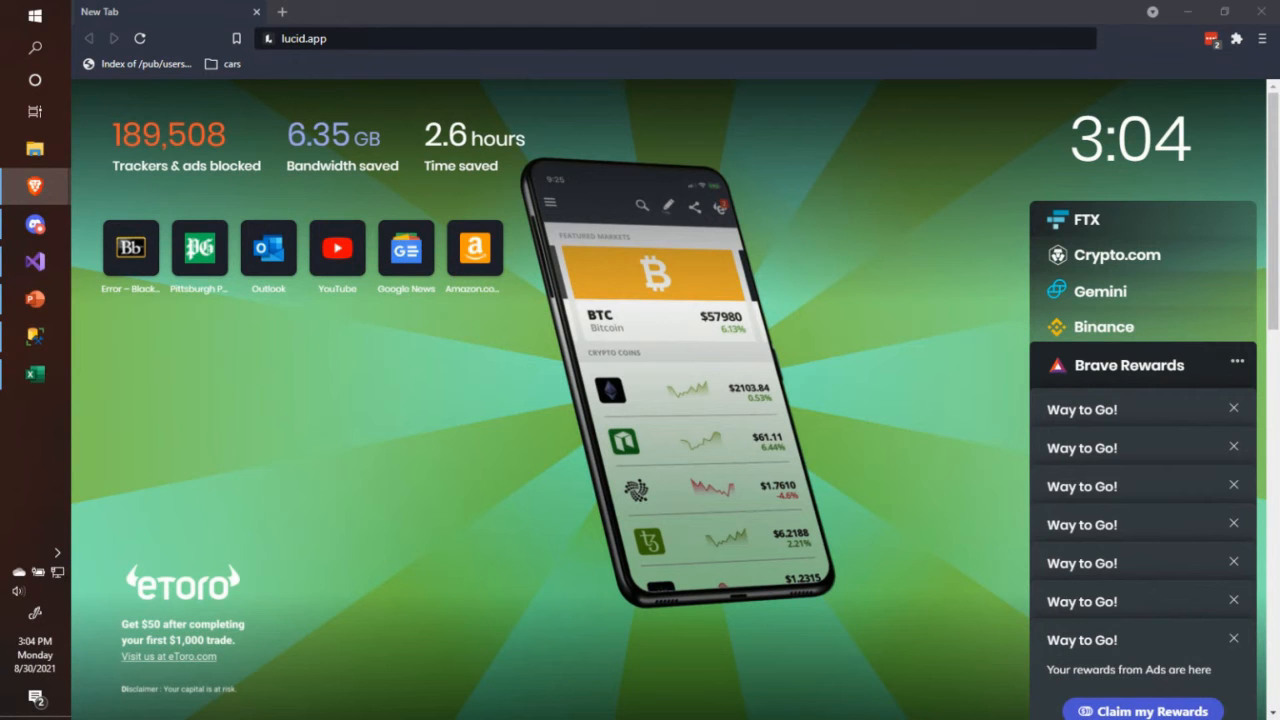
pyautogui.click(435, 43)
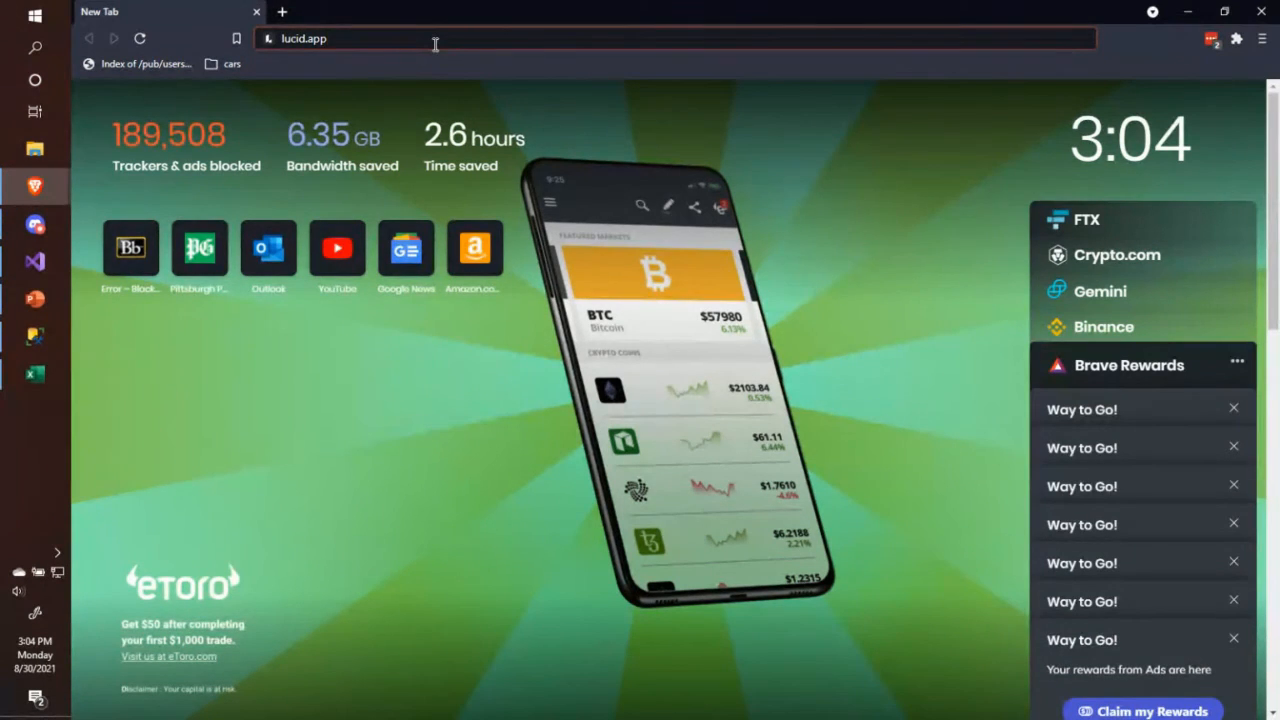
pyautogui.press('Return')
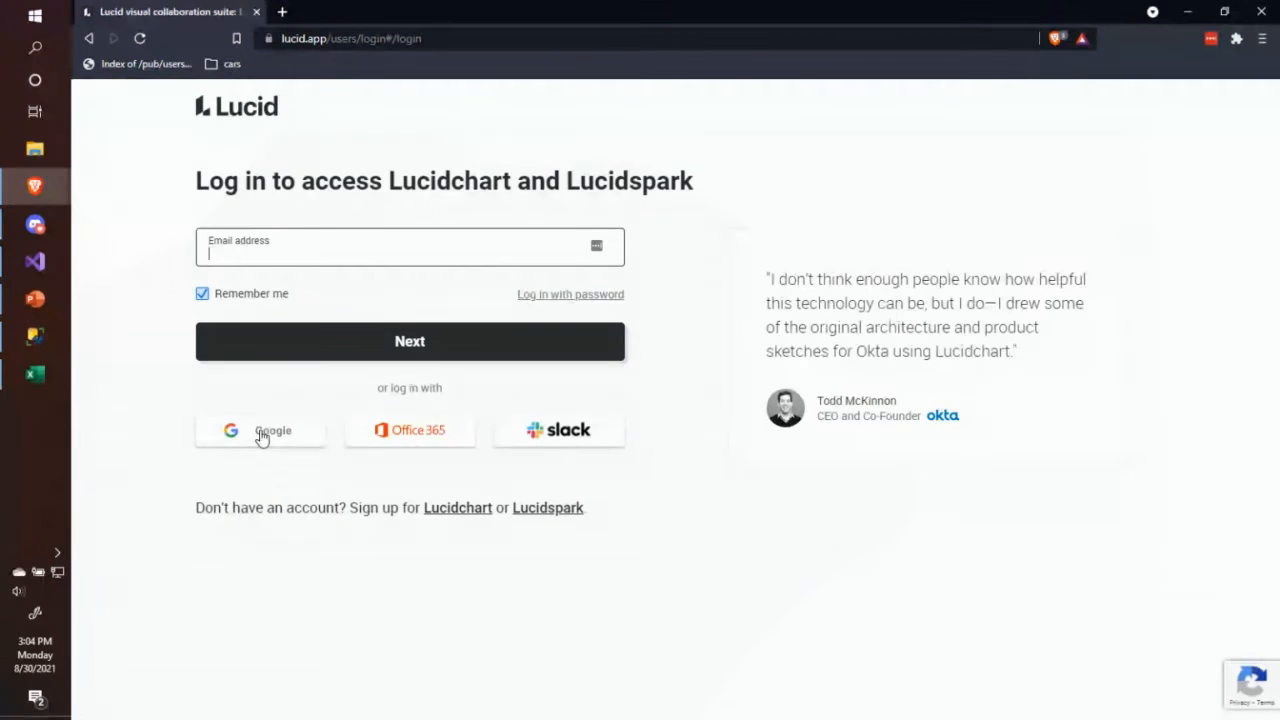
pyautogui.click(262, 437)
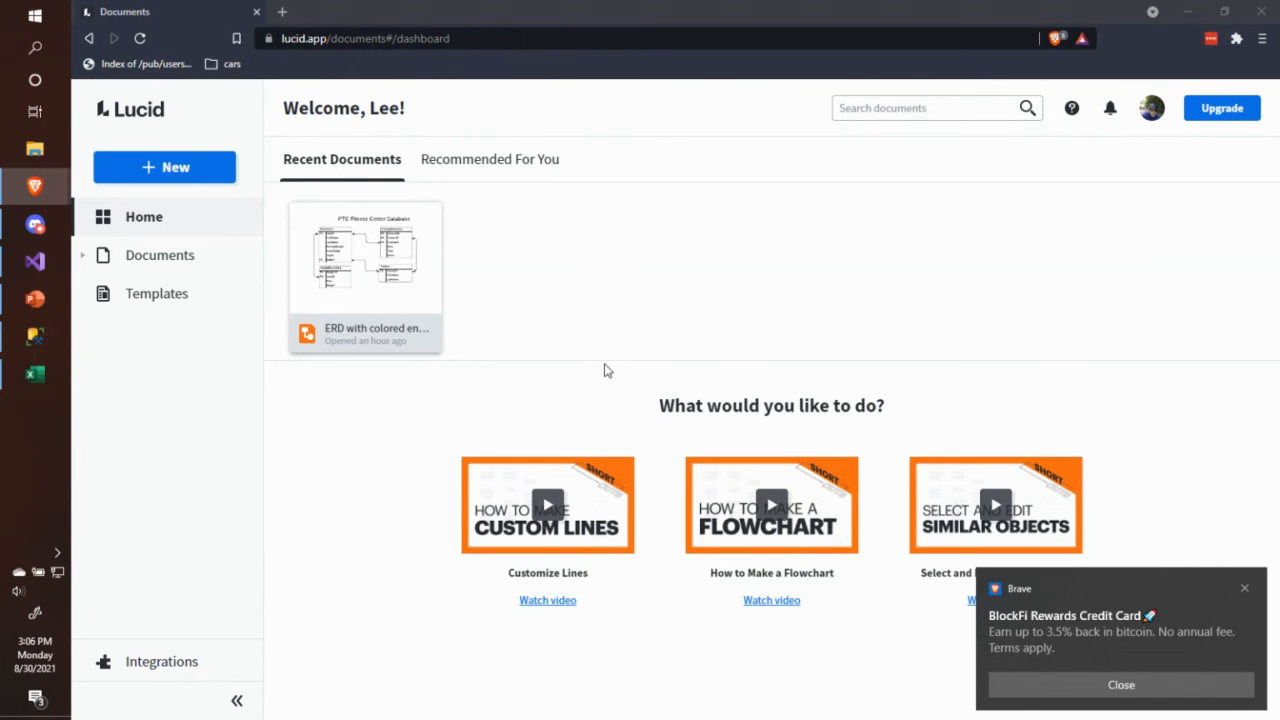
# - Create a new blank Lucidchart document
pyautogui.click(168, 178)
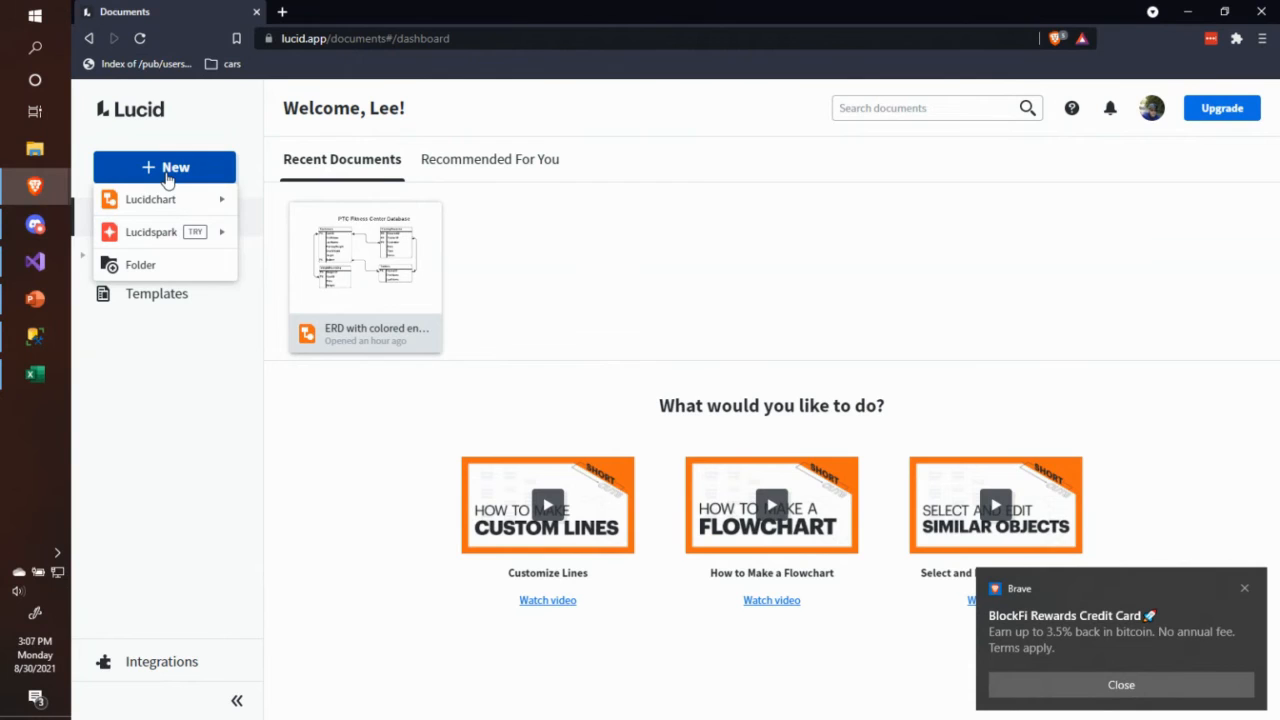
pyautogui.moveTo(173, 212)
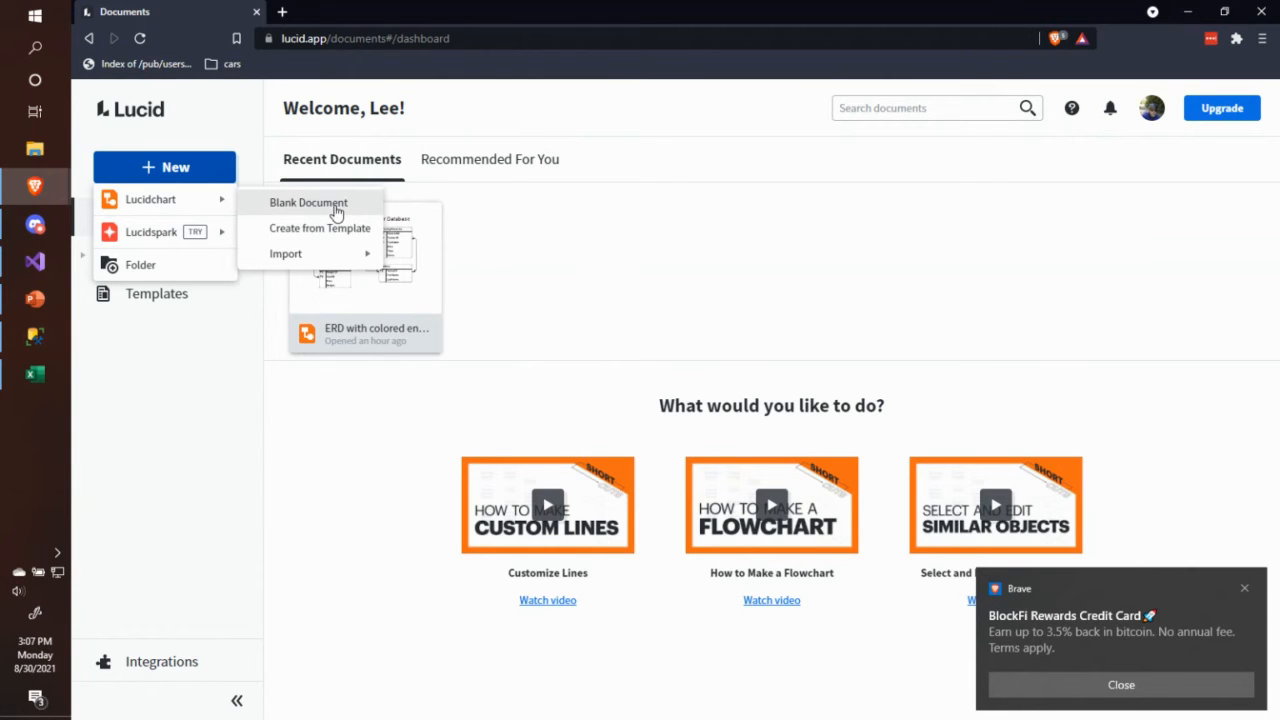
pyautogui.moveTo(367, 264)
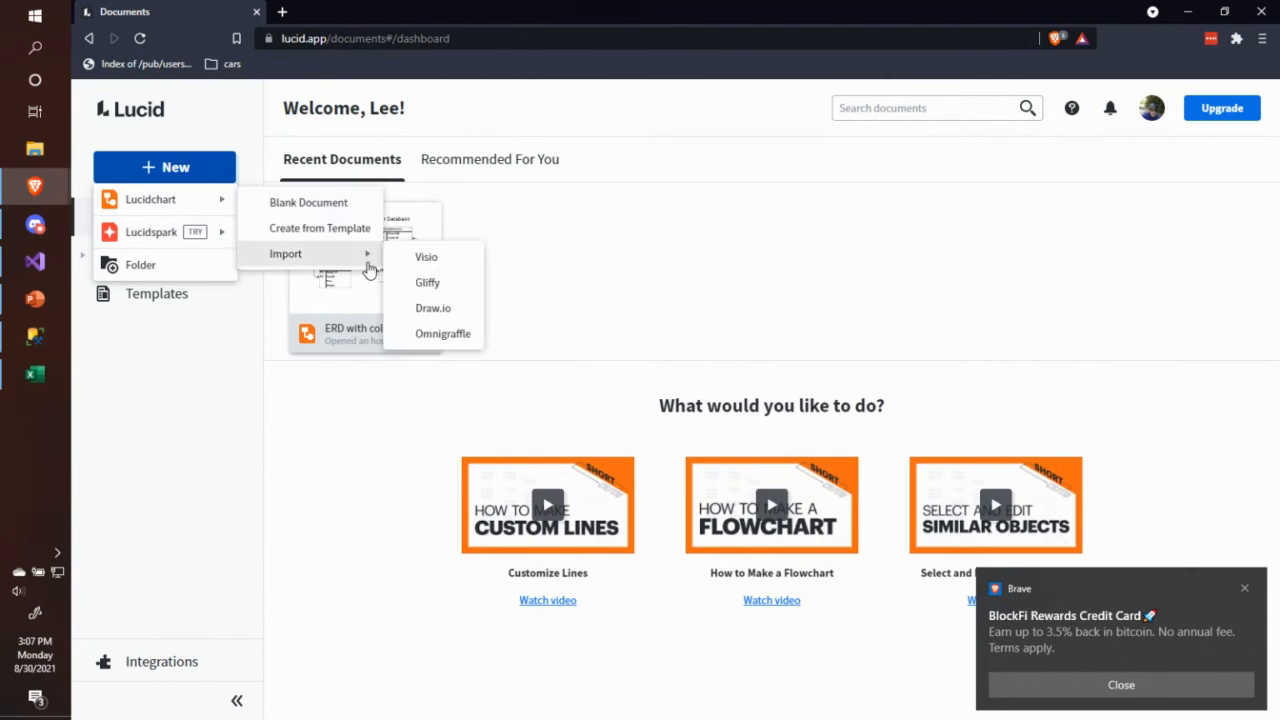
pyautogui.click(340, 210)
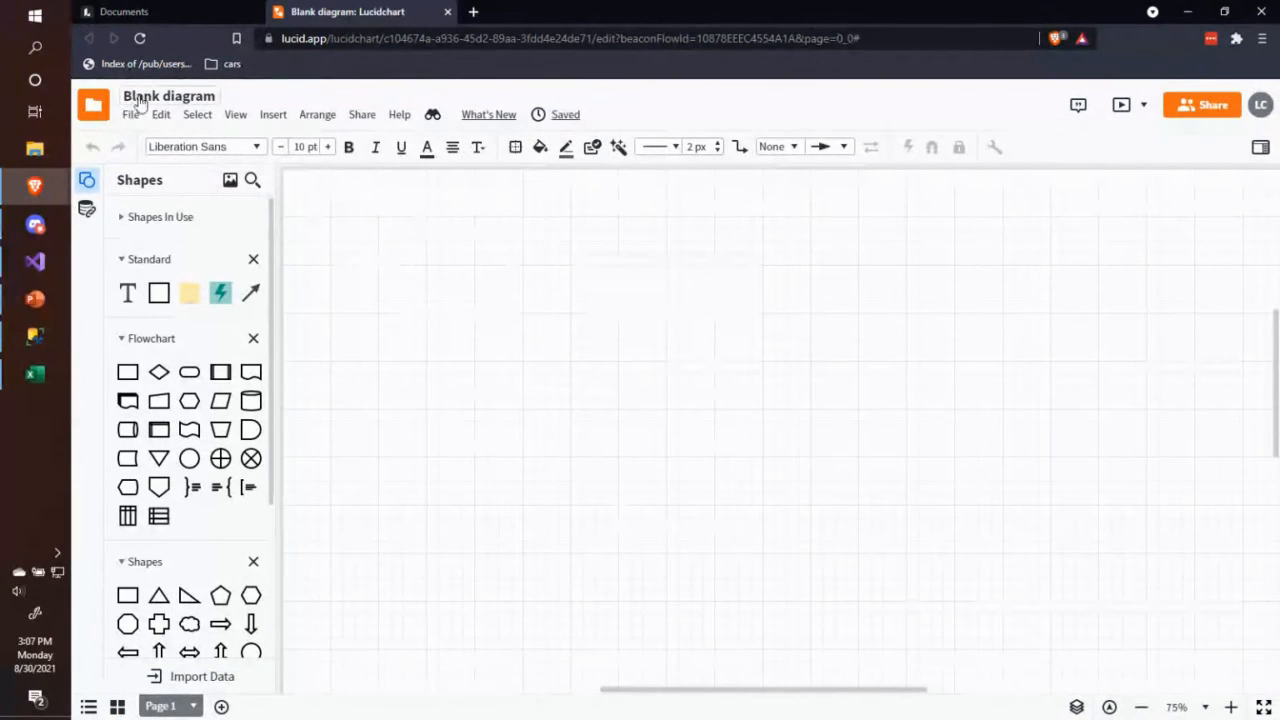
# - Rename the blank diagram as Oakdale Fast Med ER
pyautogui.click(156, 95)
pyautogui.write('O')
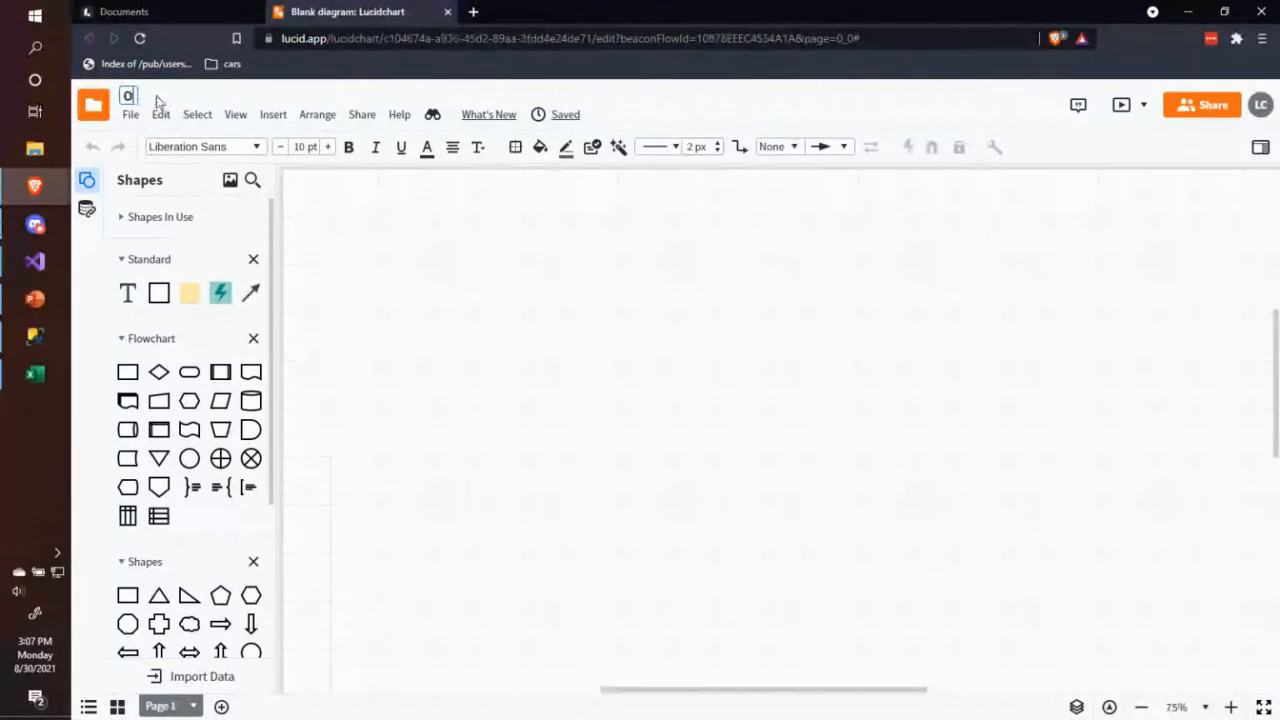
pyautogui.write('akdale Fas')
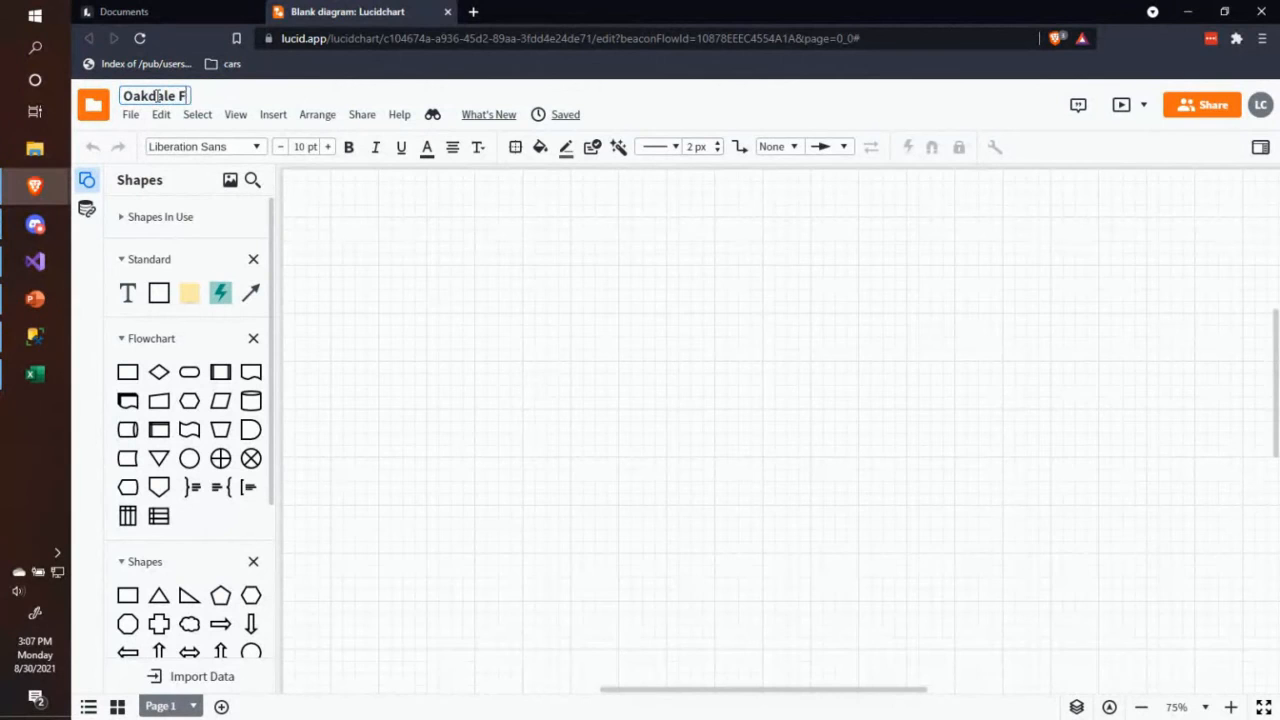
pyautogui.write('Med ER')
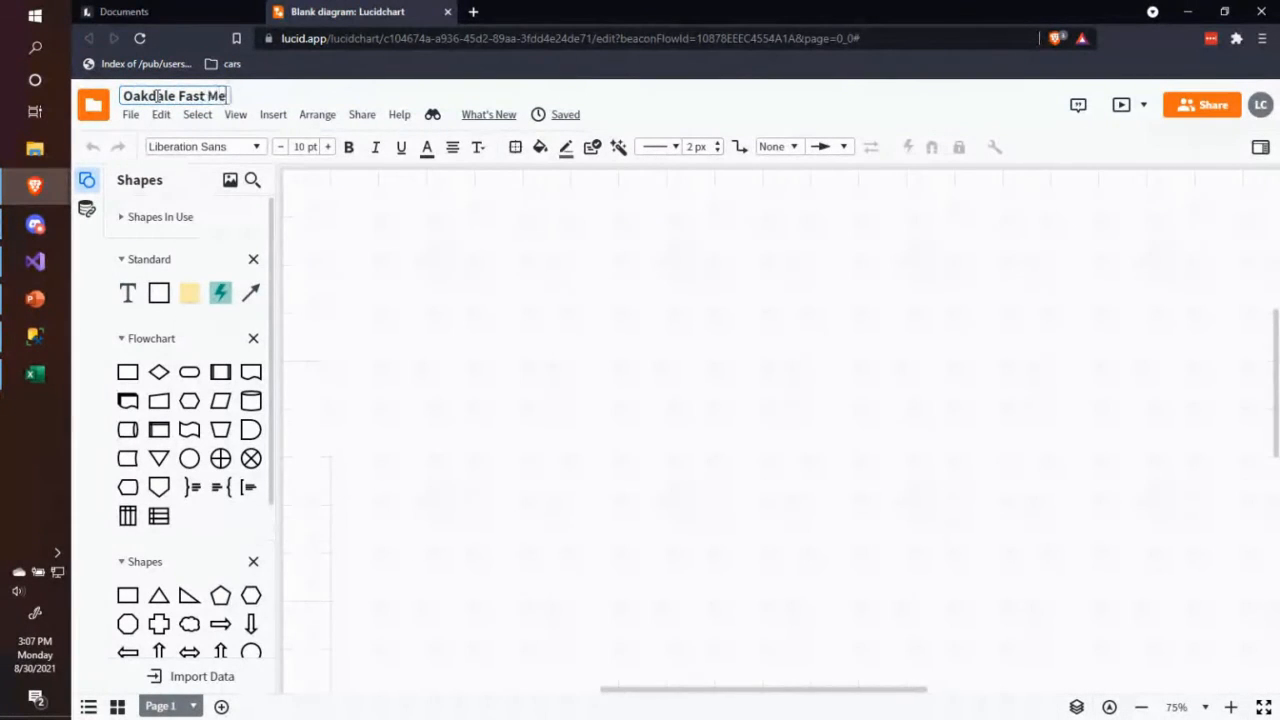
pyautogui.press('Return')
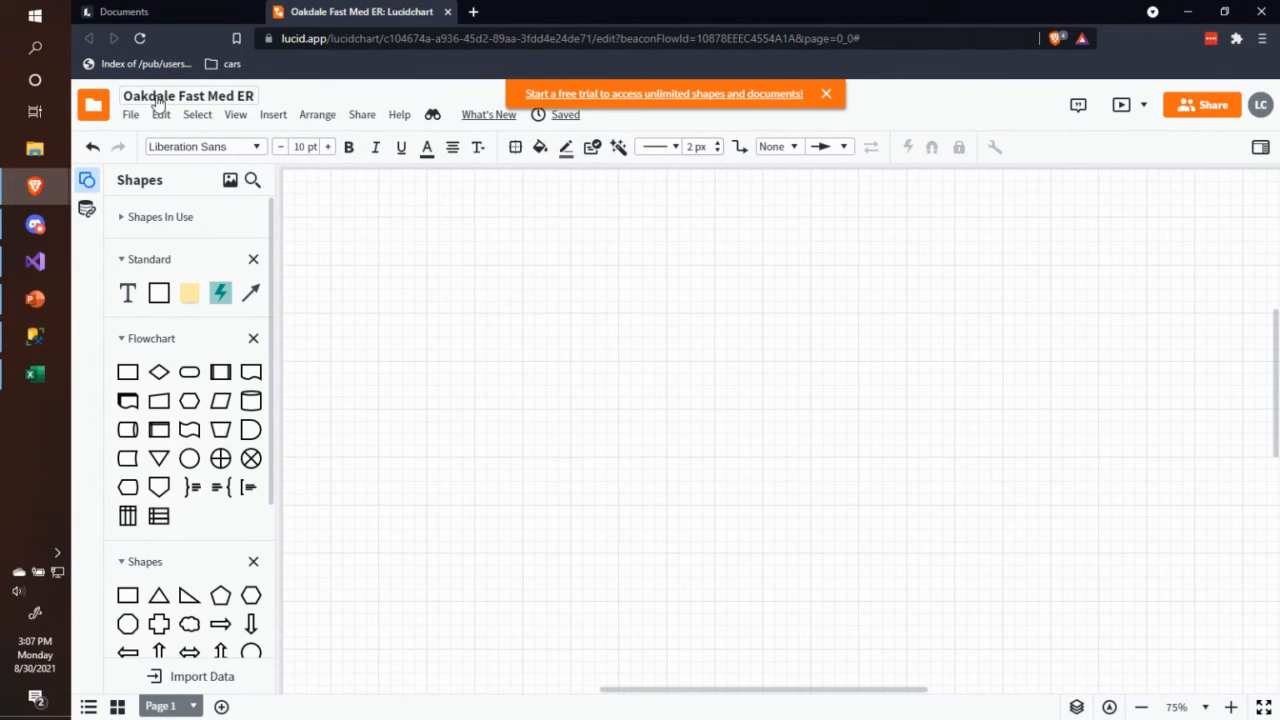
# - Add the Entity Relationship standard library to the document's available shapes
pyautogui.scroll(-2, 245, 356)
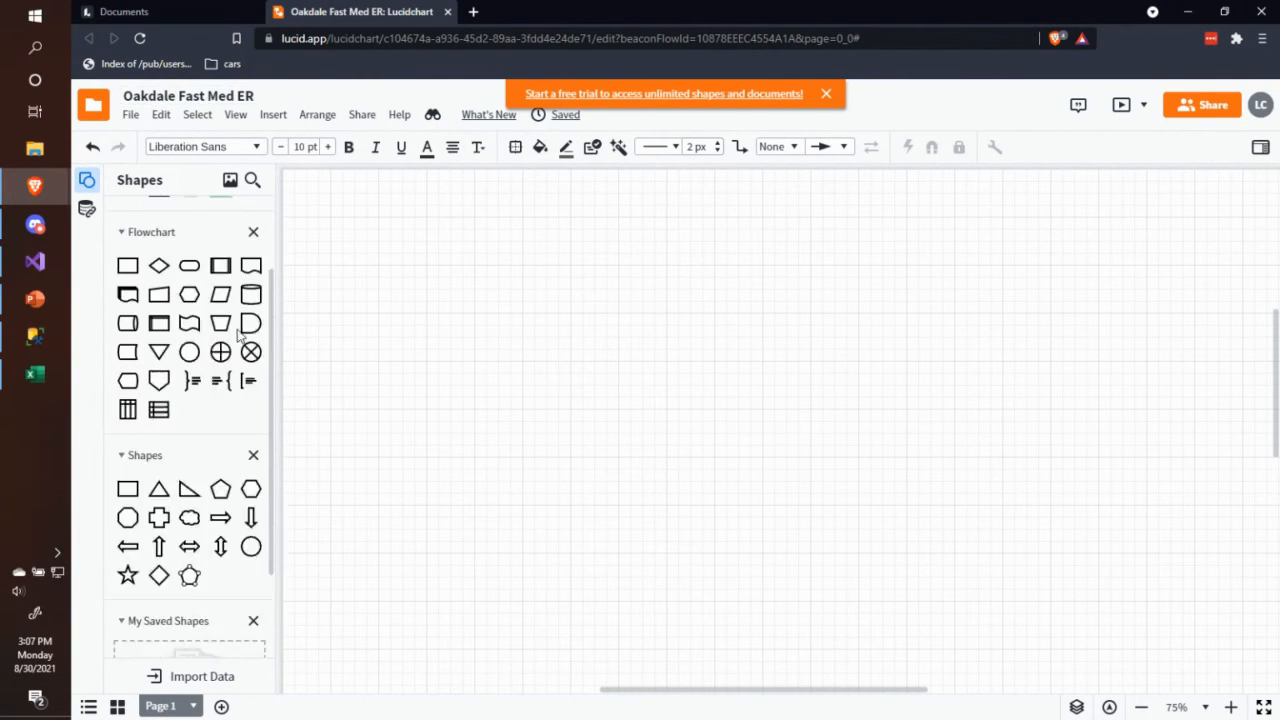
pyautogui.scroll(2, 250, 392)
pyautogui.scroll(1, 250, 392)
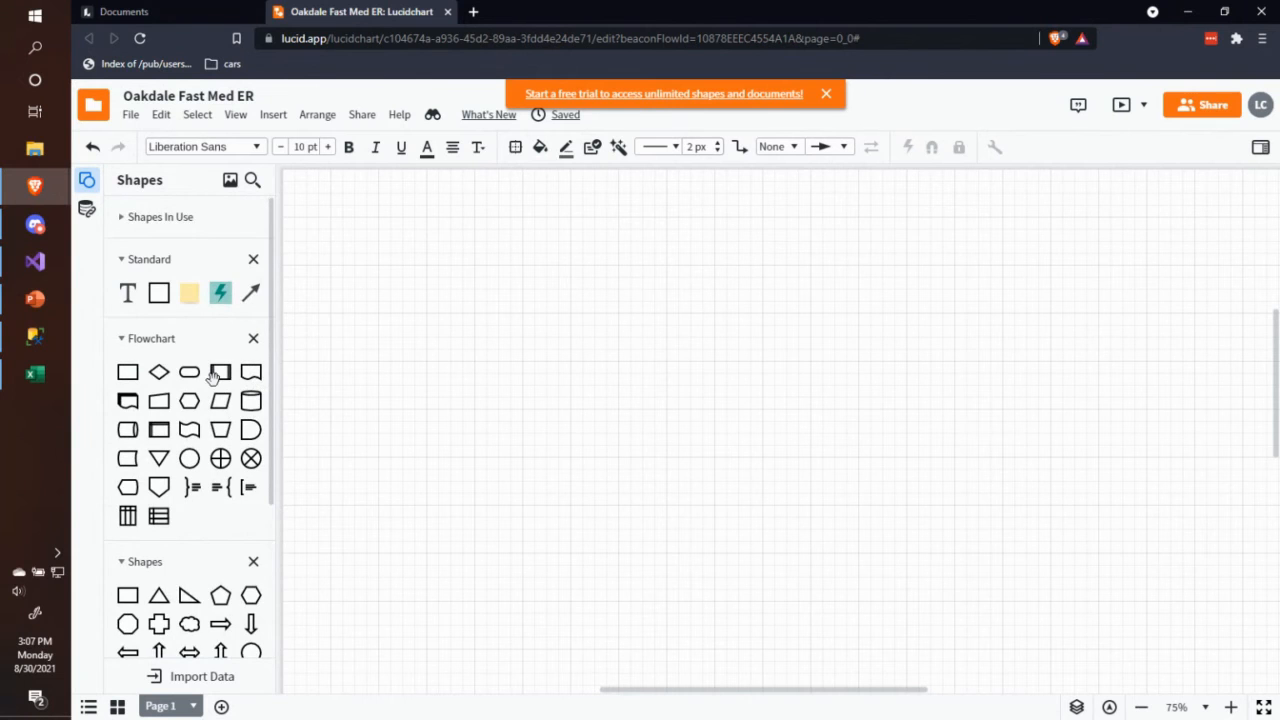
pyautogui.scroll(-2, 210, 378)
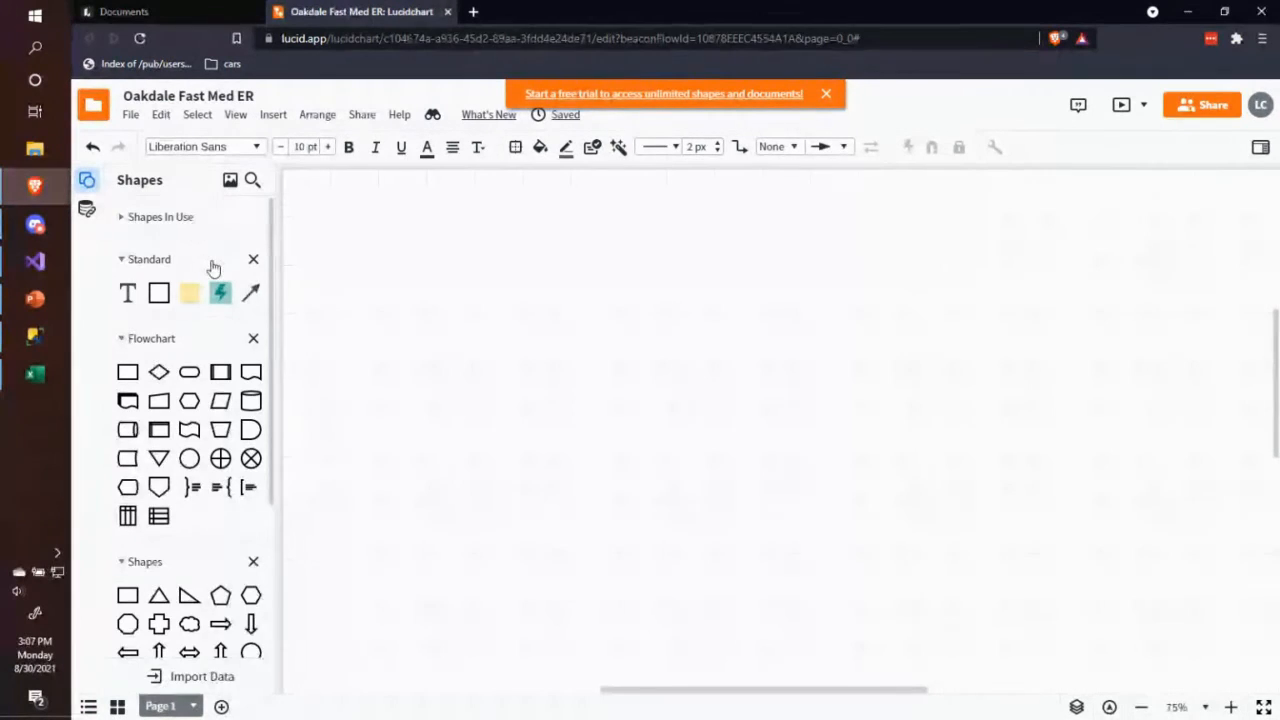
pyautogui.scroll(-3, 213, 290)
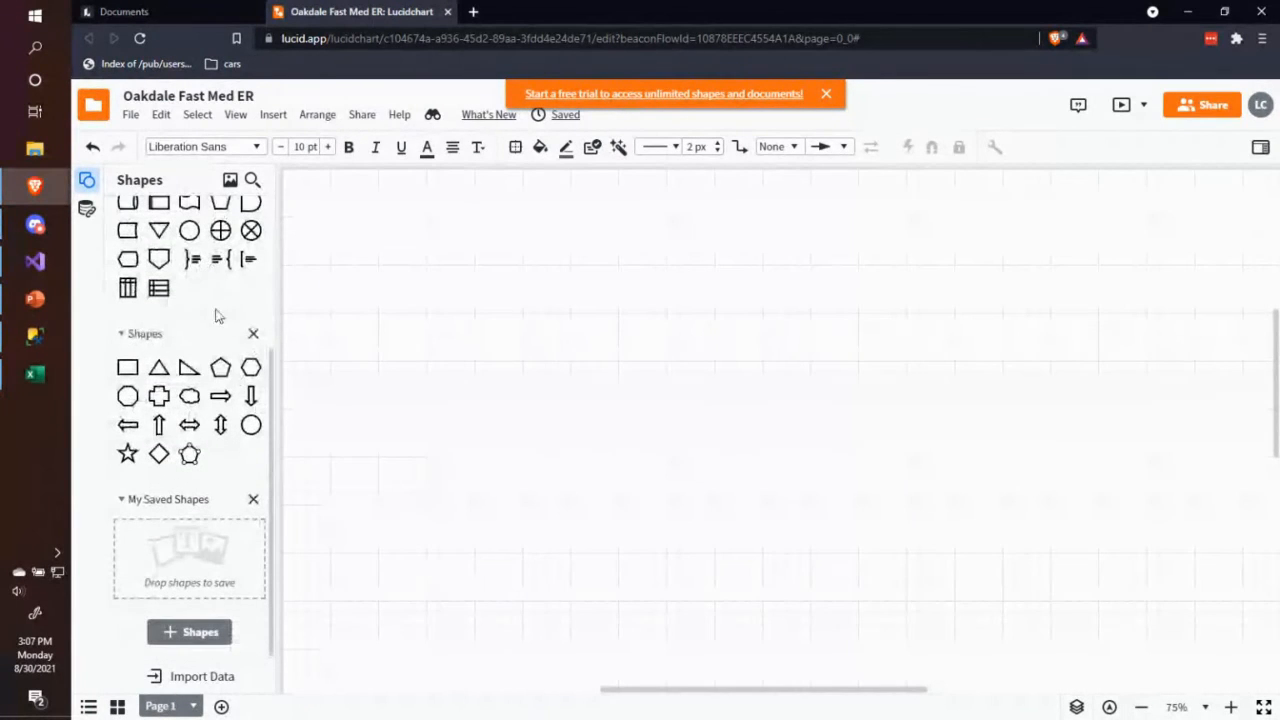
pyautogui.click(190, 640)
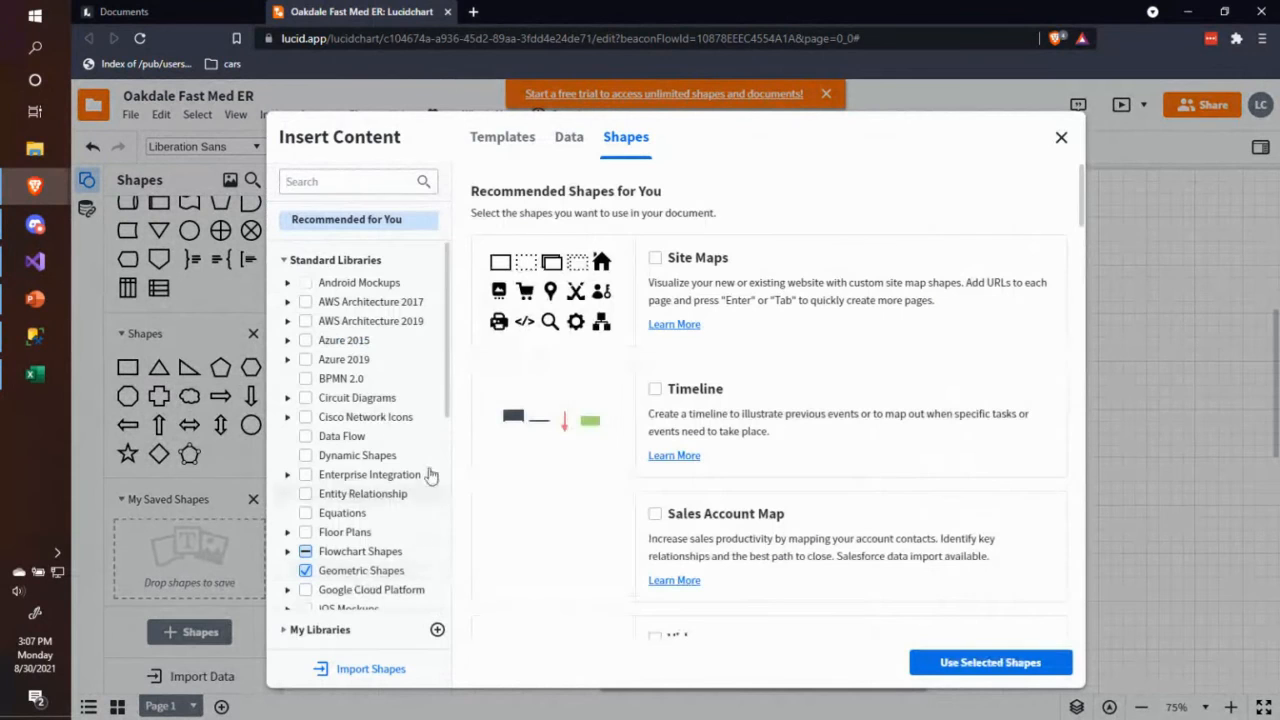
pyautogui.scroll(-1, 360, 420)
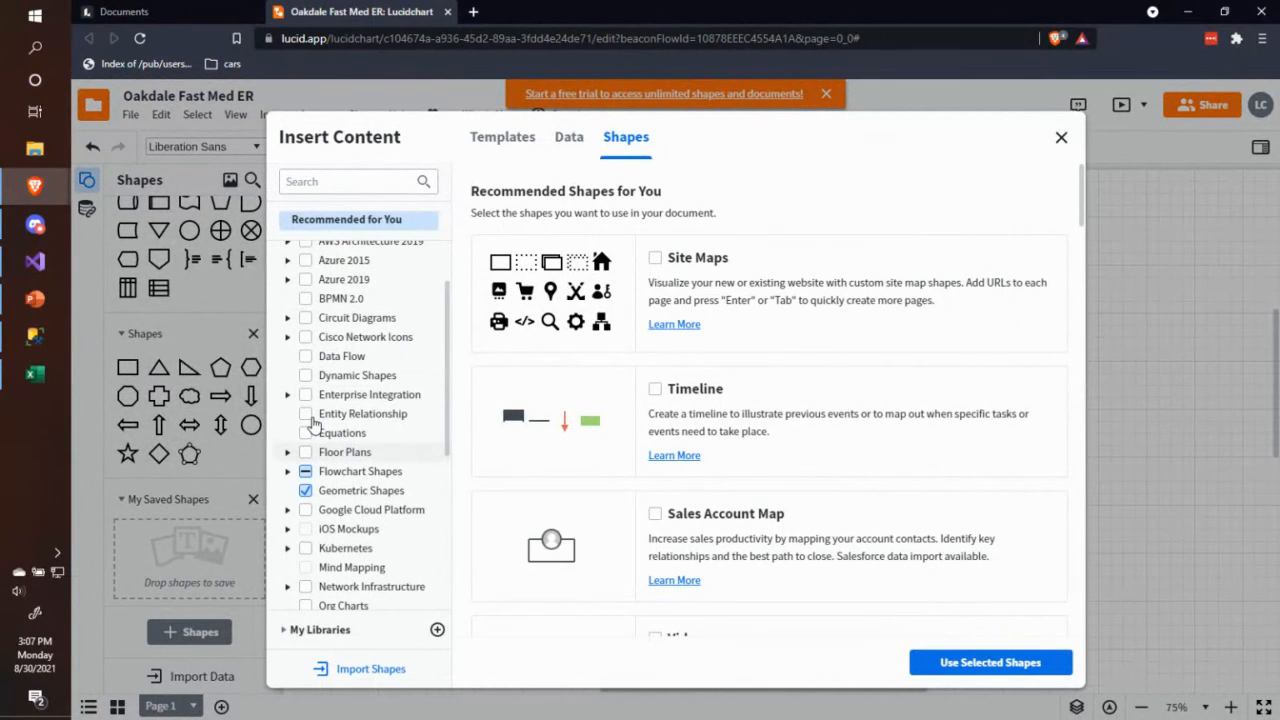
pyautogui.click(308, 416)
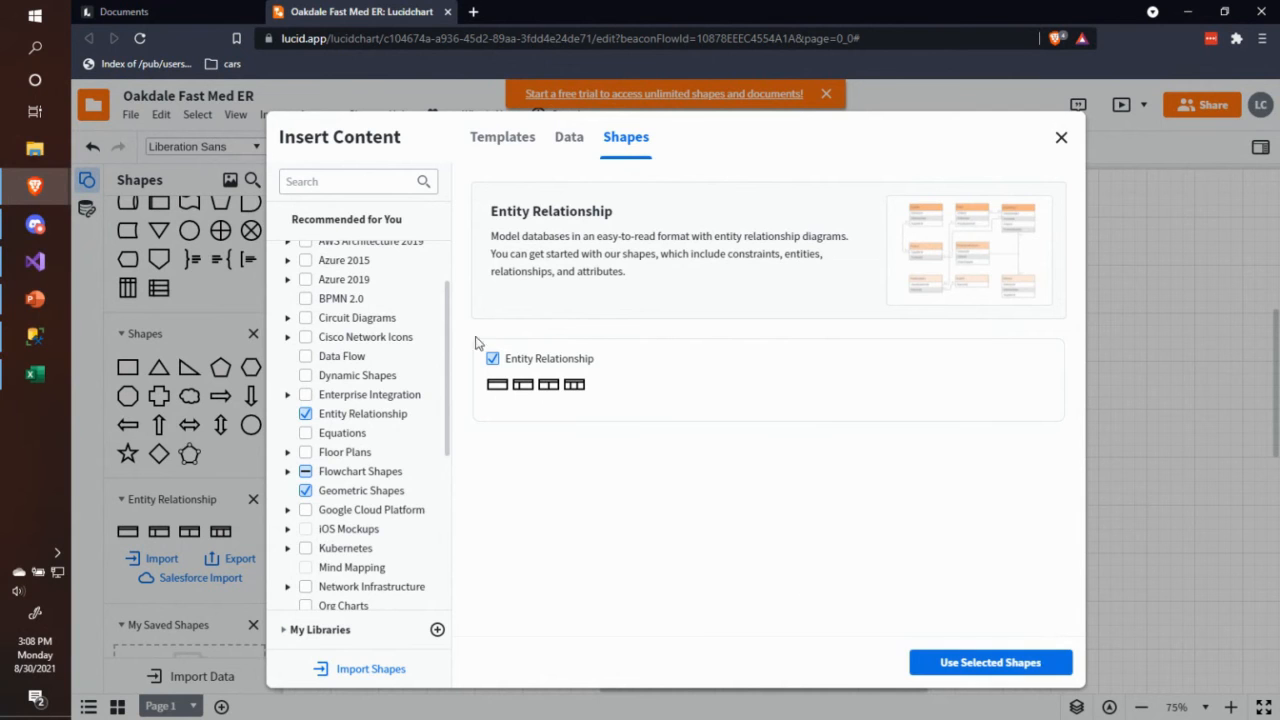
pyautogui.scroll(2, 392, 283)
pyautogui.scroll(-4, 375, 325)
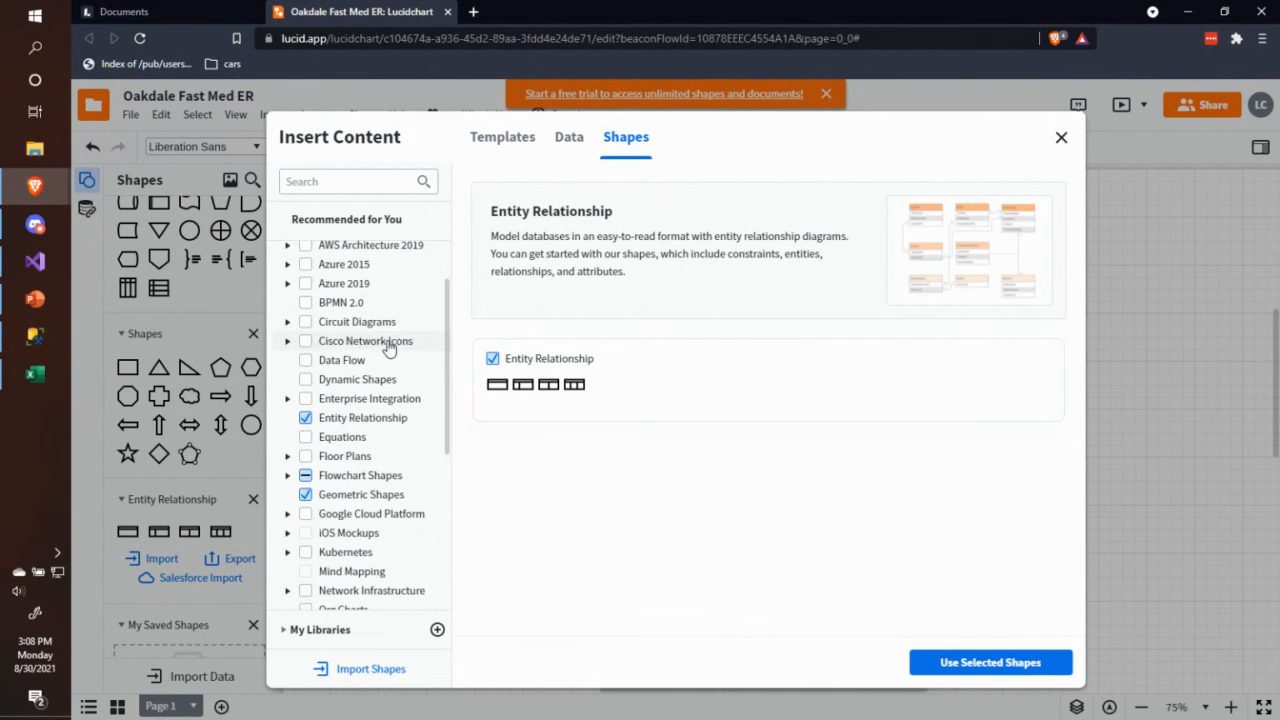
pyautogui.scroll(4, 392, 350)
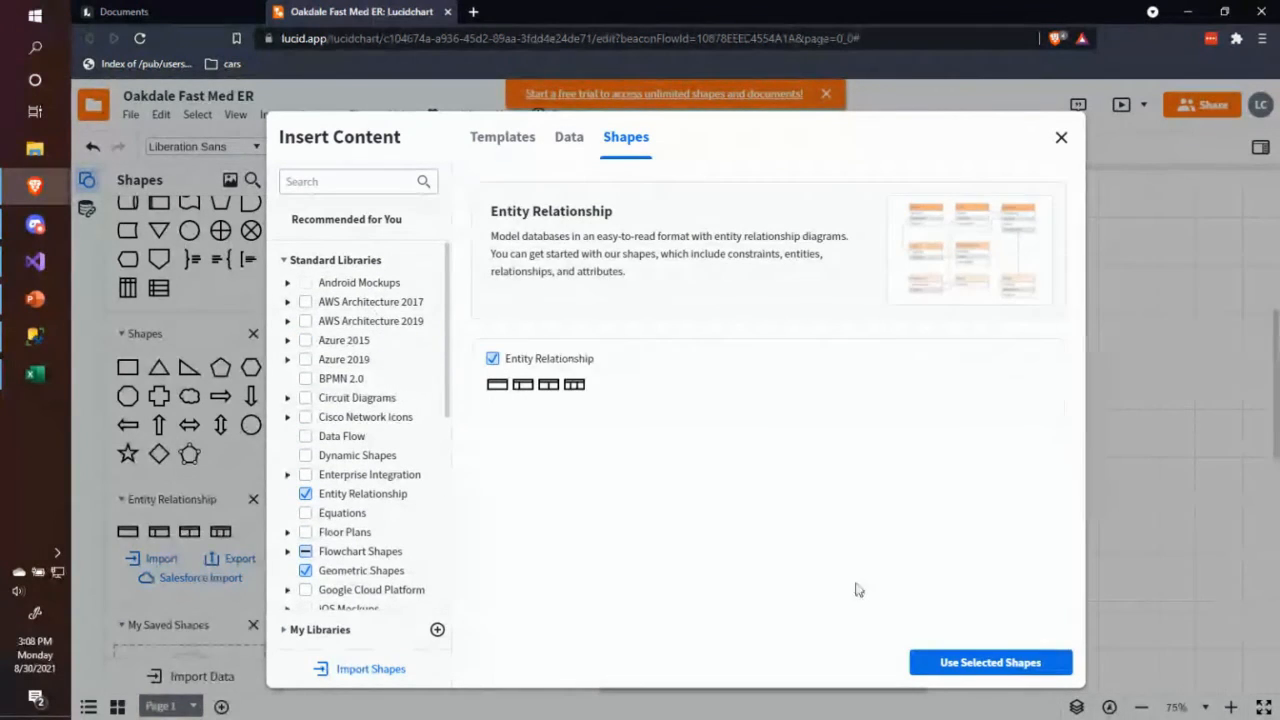
pyautogui.click(975, 661)
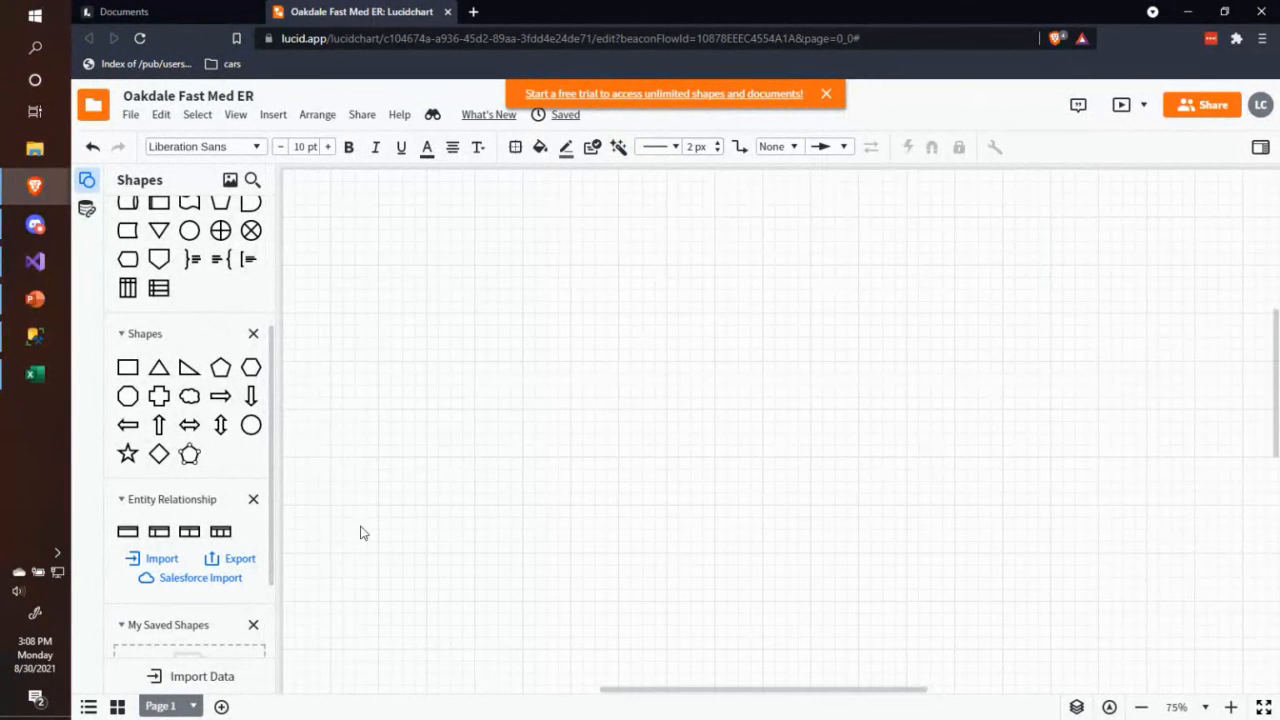
# - Place a three-column entity with key, field and type columns in the upper part of the canvas
pyautogui.scroll(-2, 157, 529)
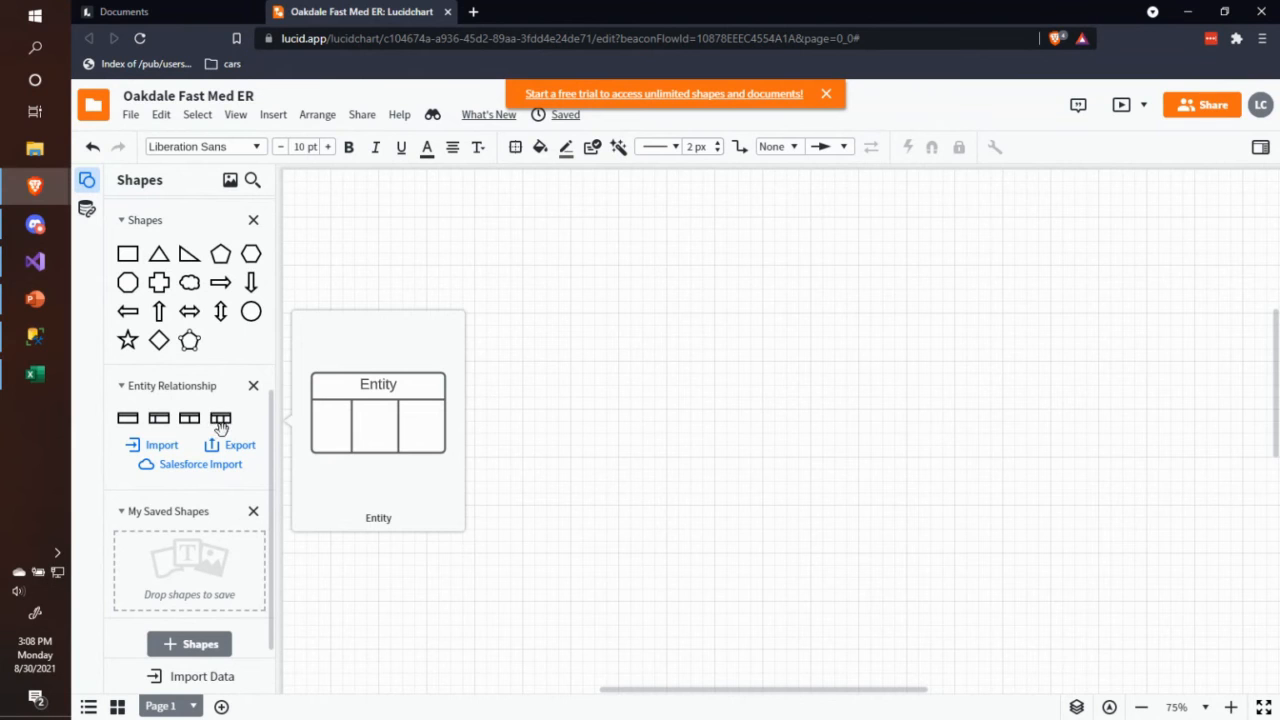
pyautogui.moveTo(221, 420); pyautogui.dragTo(466, 288)
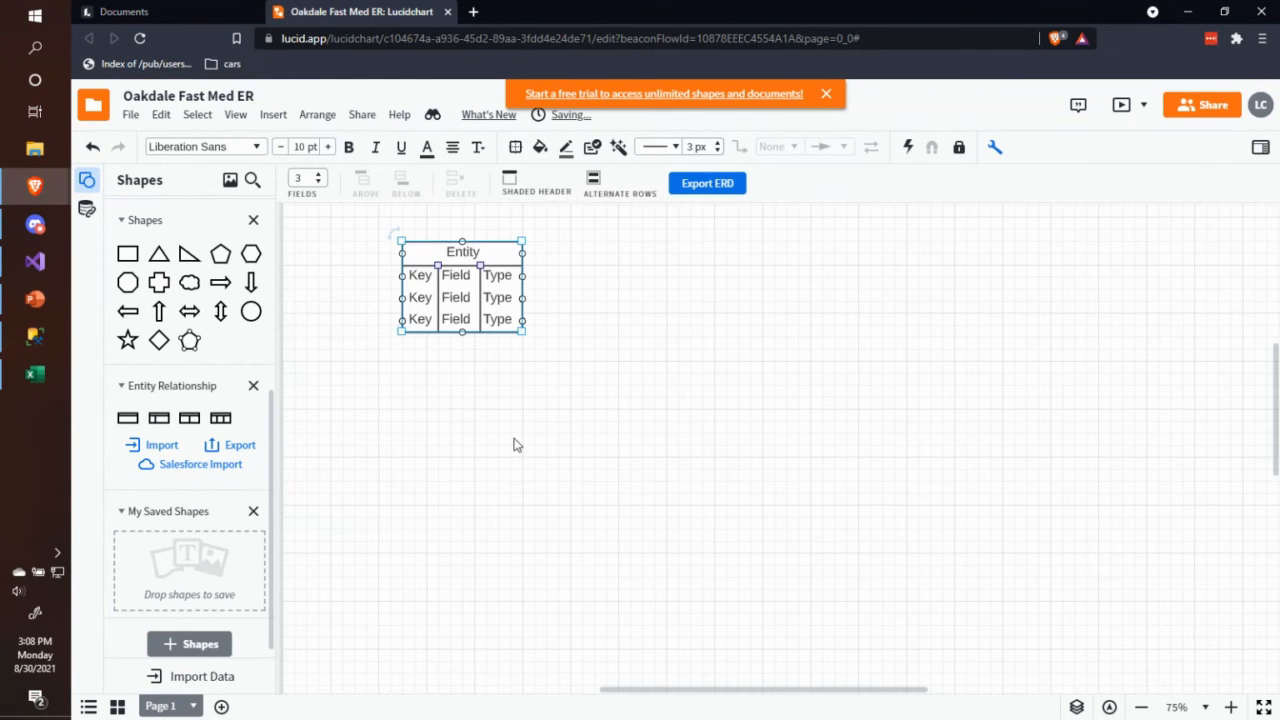
# - Switch to Excel, float its window over the diagram to check the Person table's fields, and return to Lucidchart
pyautogui.click(35, 373)
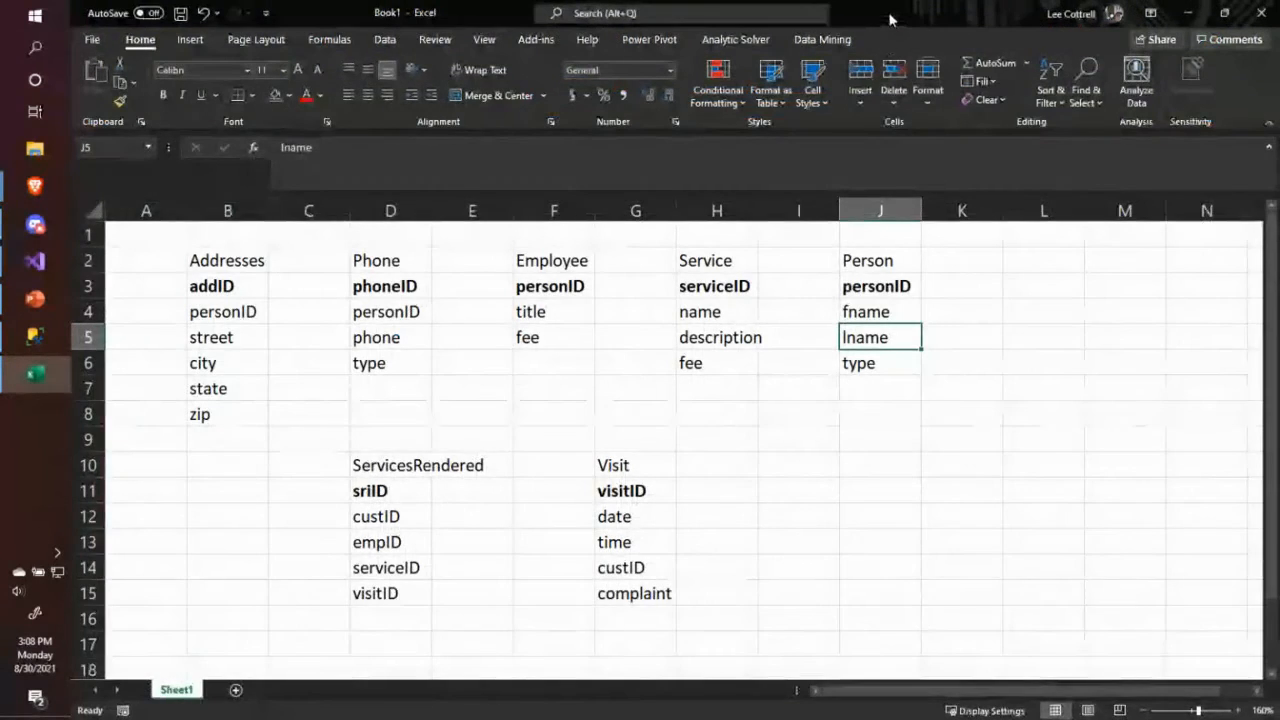
pyautogui.moveTo(900, 12); pyautogui.dragTo(820, 322)
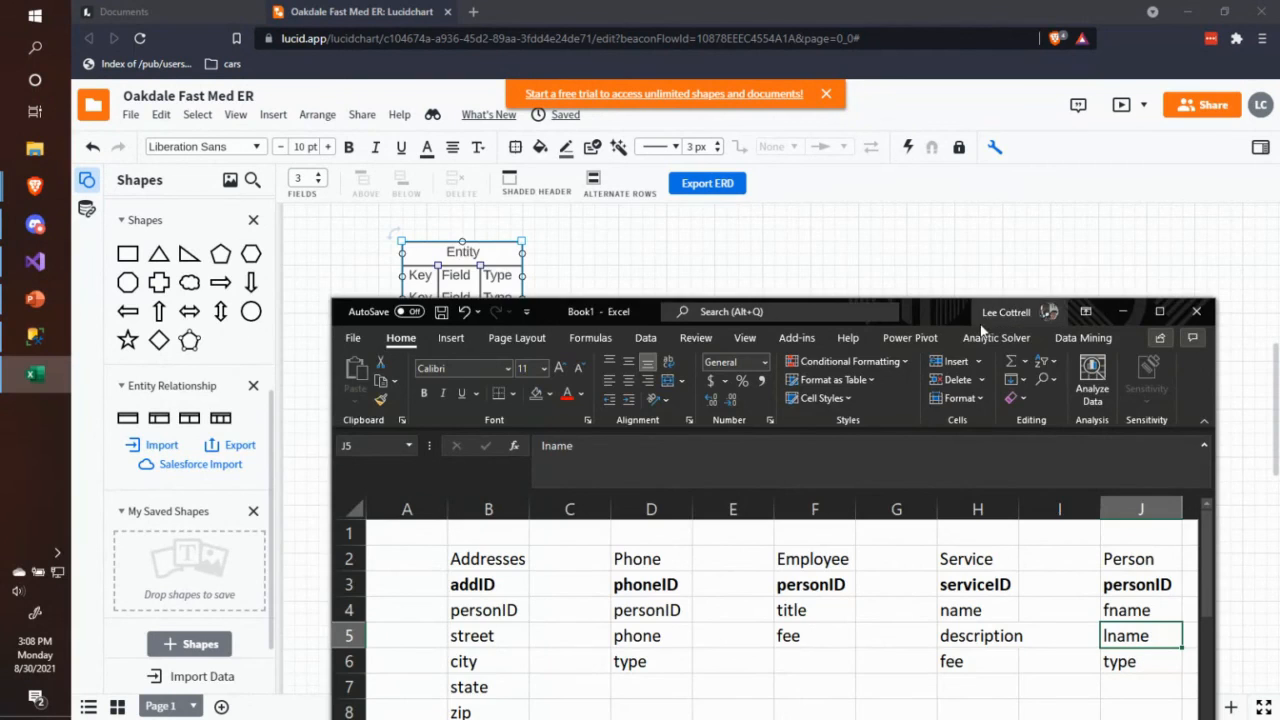
pyautogui.moveTo(981, 323); pyautogui.dragTo(871, 233)
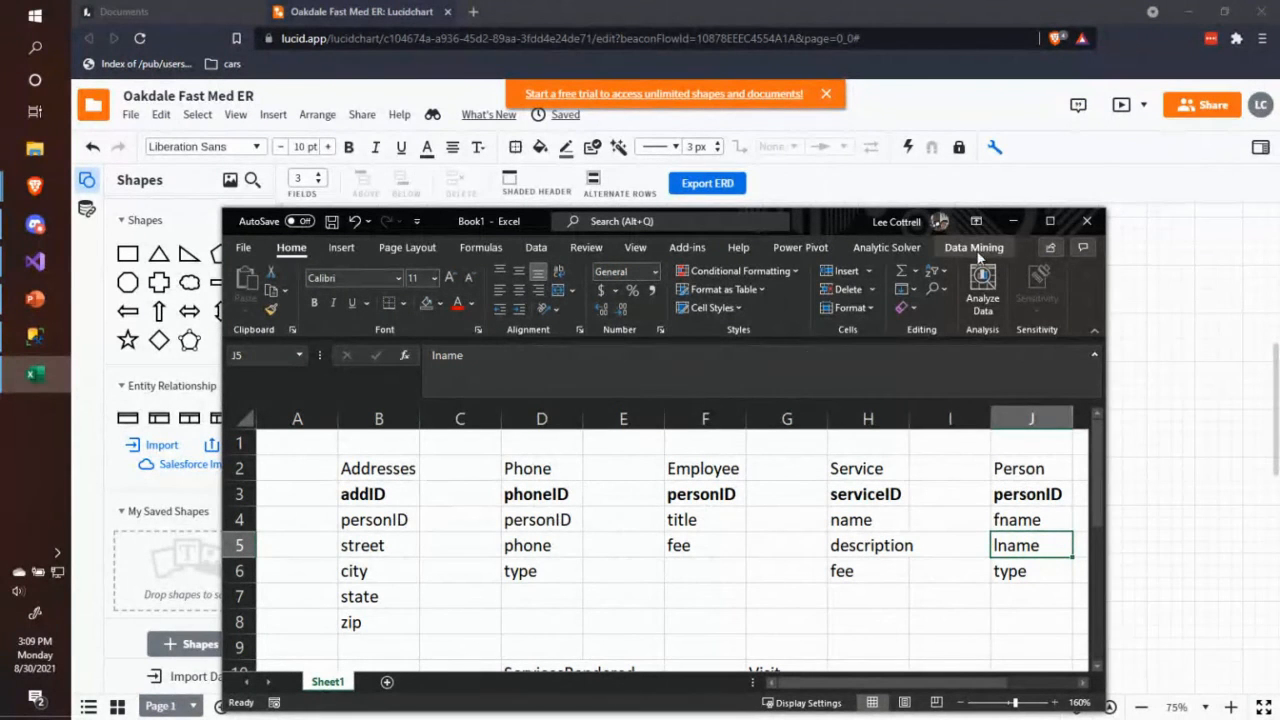
pyautogui.click(1013, 220)
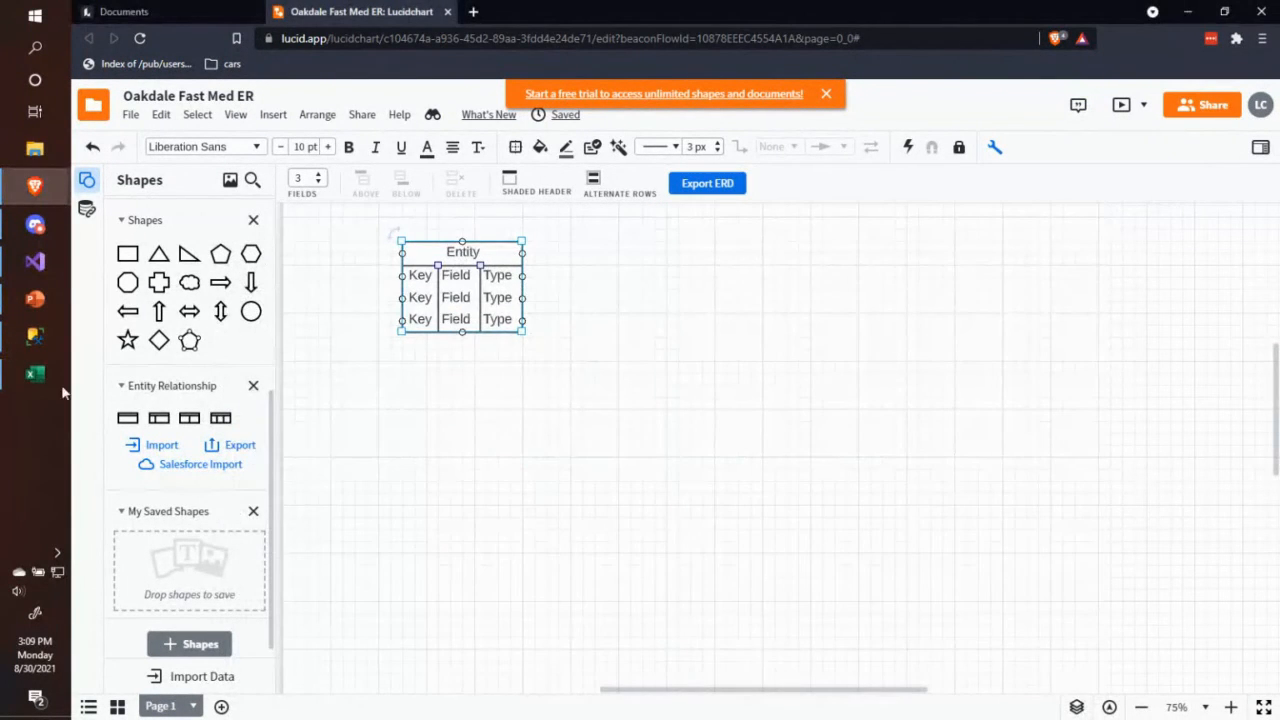
pyautogui.hotkey('alt', 'Tab')
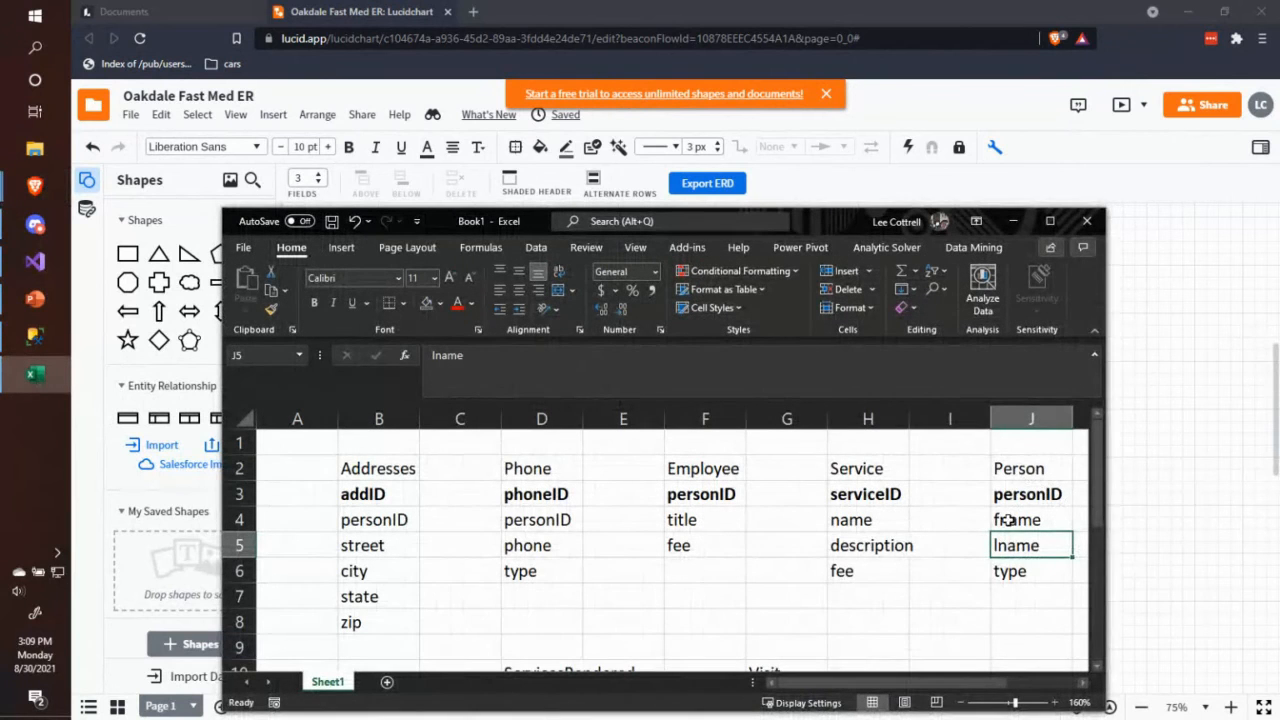
pyautogui.click(1015, 222)
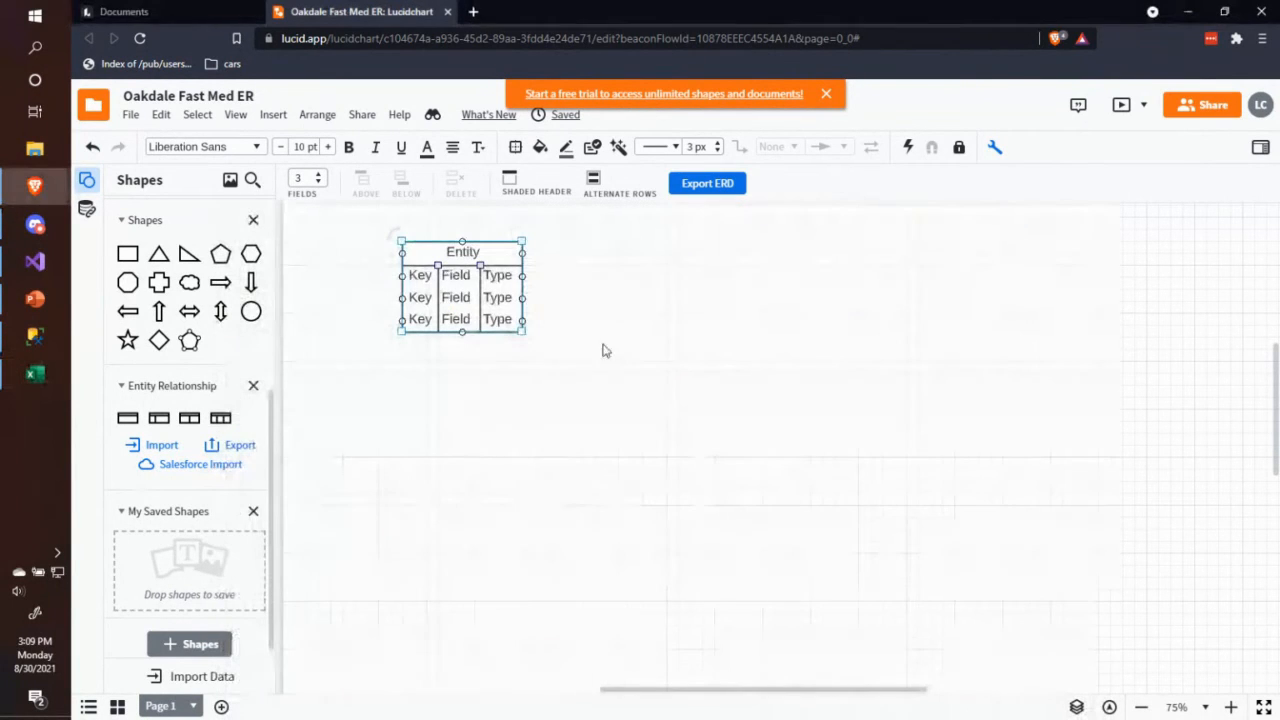
# - Increase the entity's field count to 4 and title it Person
pyautogui.click(318, 174)
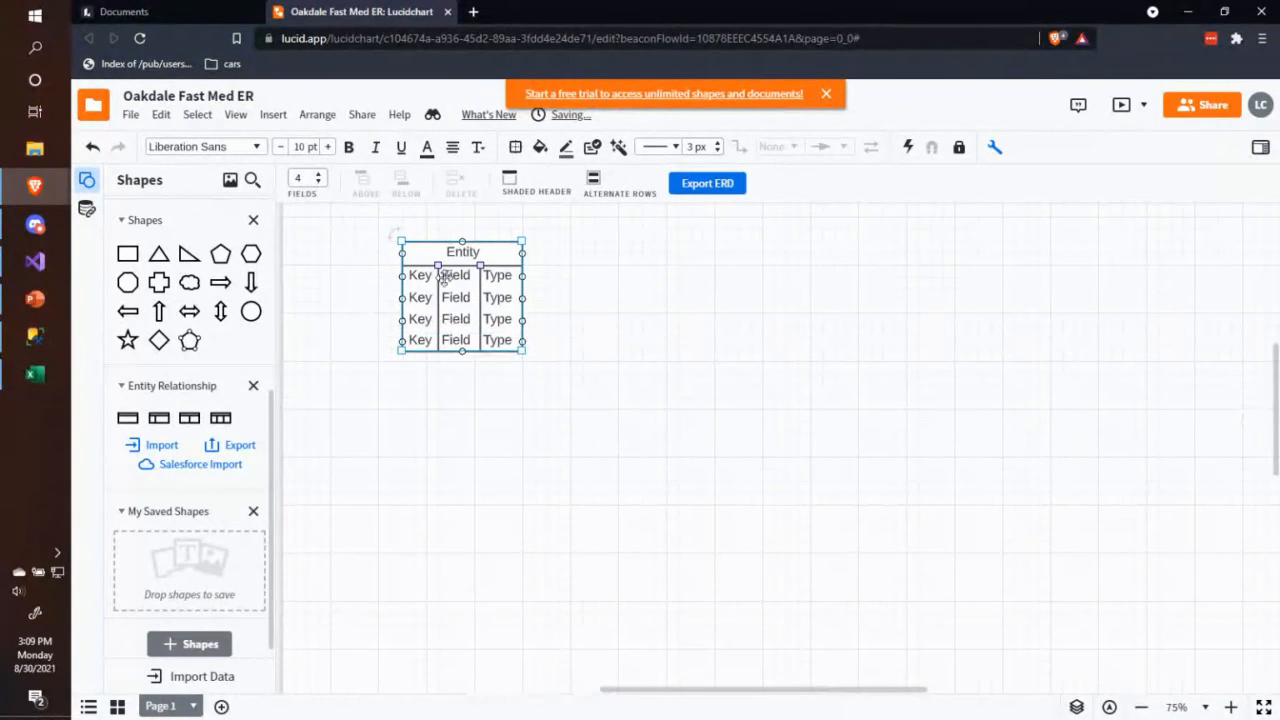
pyautogui.moveTo(444, 279); pyautogui.dragTo(462, 250)
pyautogui.write('Person')
# - Fill the Person entity's first row with key PK, field personID and type int
pyautogui.doubleClick(420, 274)
pyautogui.write('PK')
pyautogui.press('Tab')
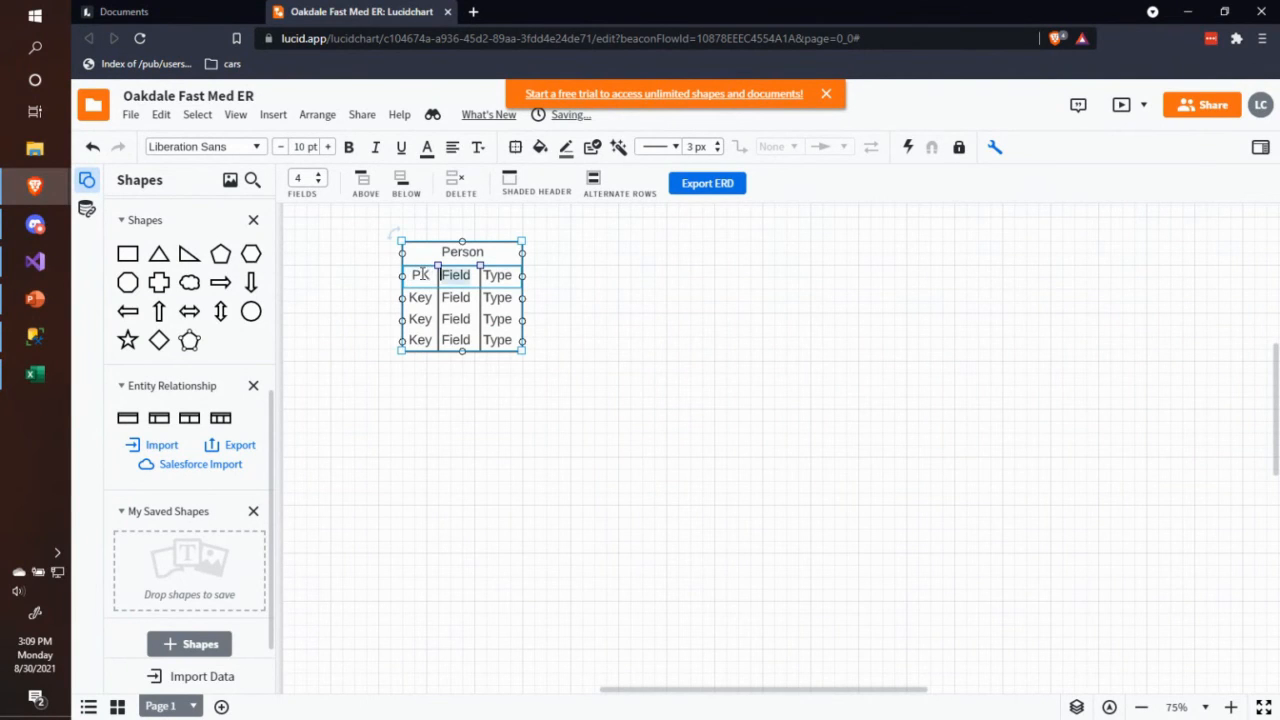
pyautogui.write('personID')
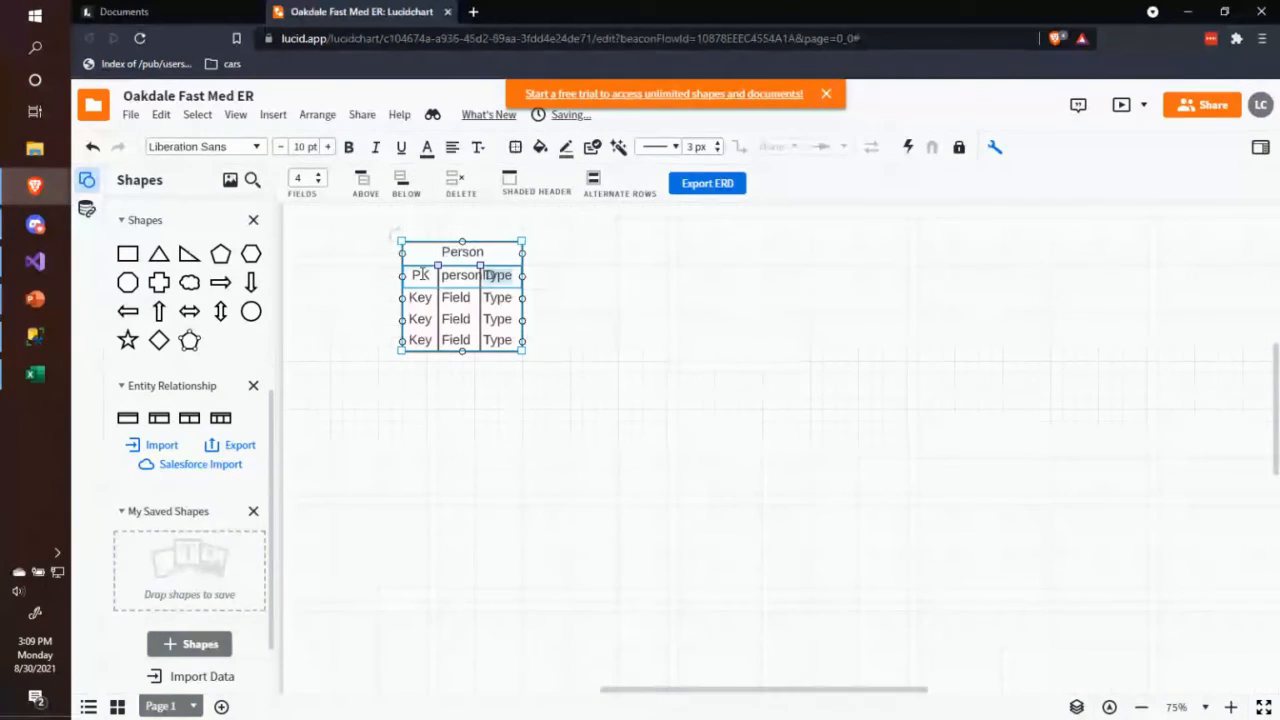
pyautogui.click(611, 371)
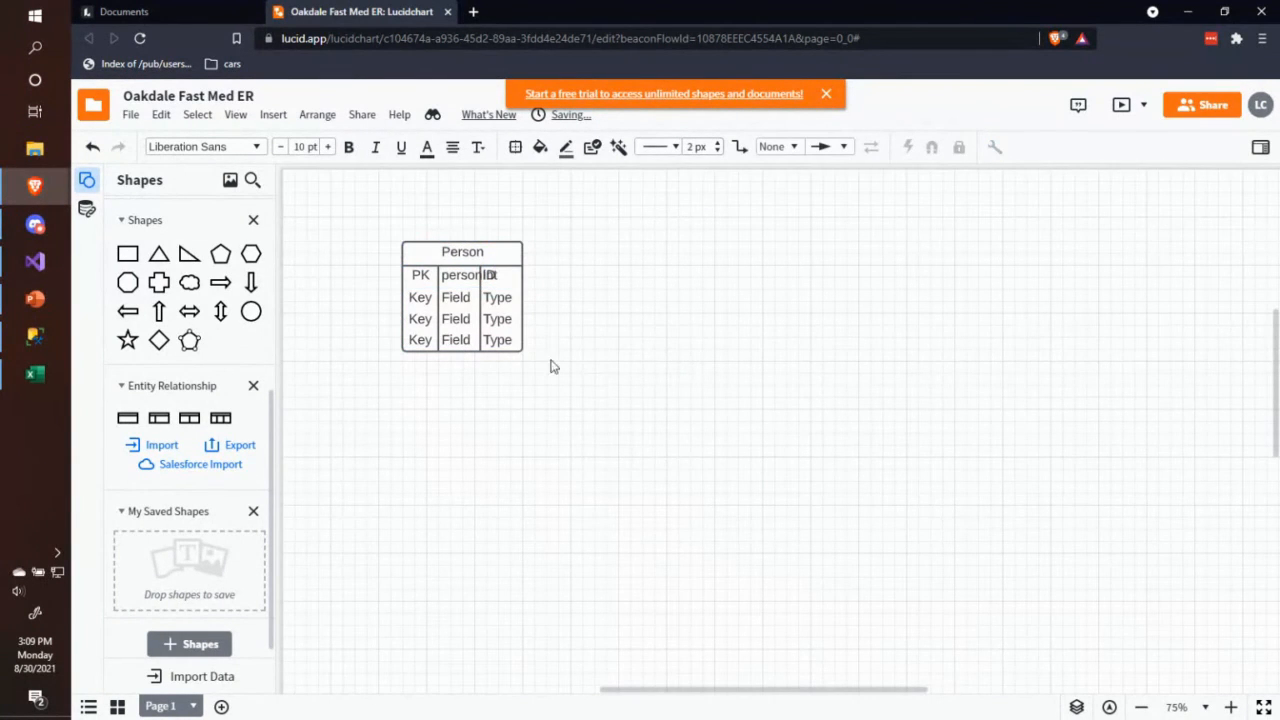
pyautogui.click(518, 242)
pyautogui.moveTo(518, 242); pyautogui.dragTo(578, 227)
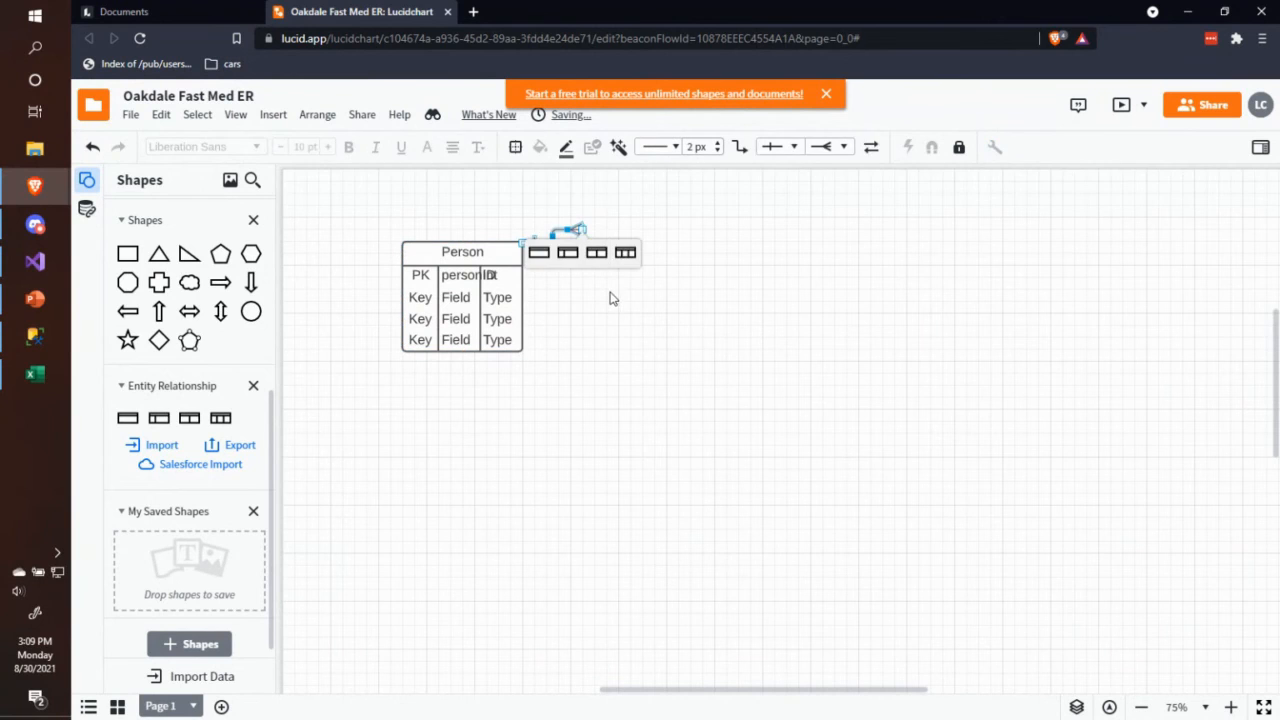
pyautogui.hotkey('ctrl', 'z')
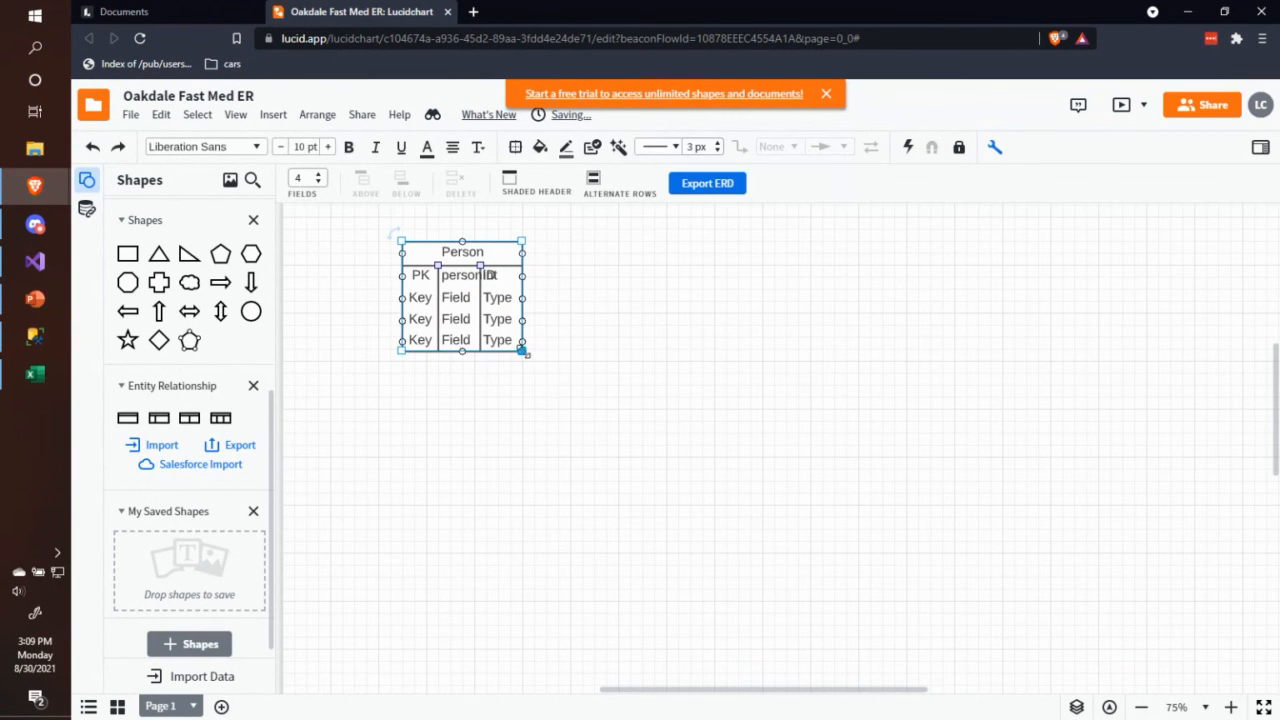
# - Widen the Person entity and fill its second row with a blank key, field fname and type varchar(20)
pyautogui.moveTo(522, 351); pyautogui.dragTo(660, 446)
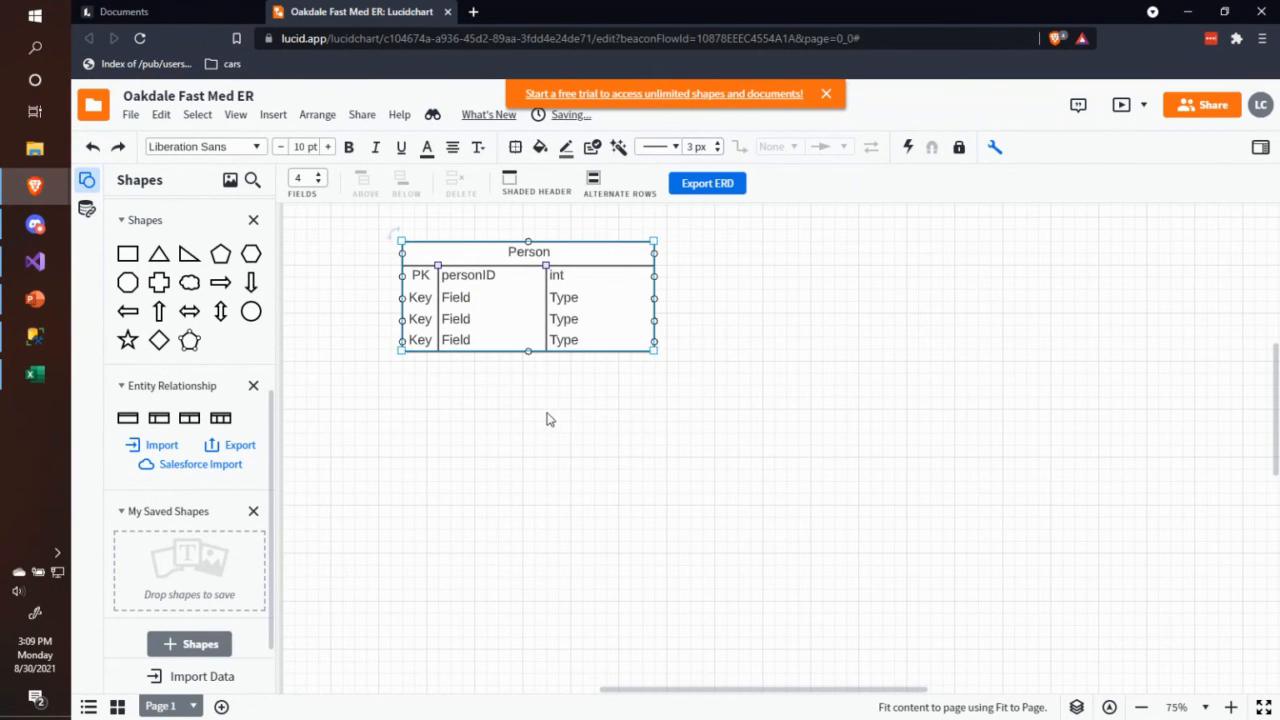
pyautogui.doubleClick(421, 300)
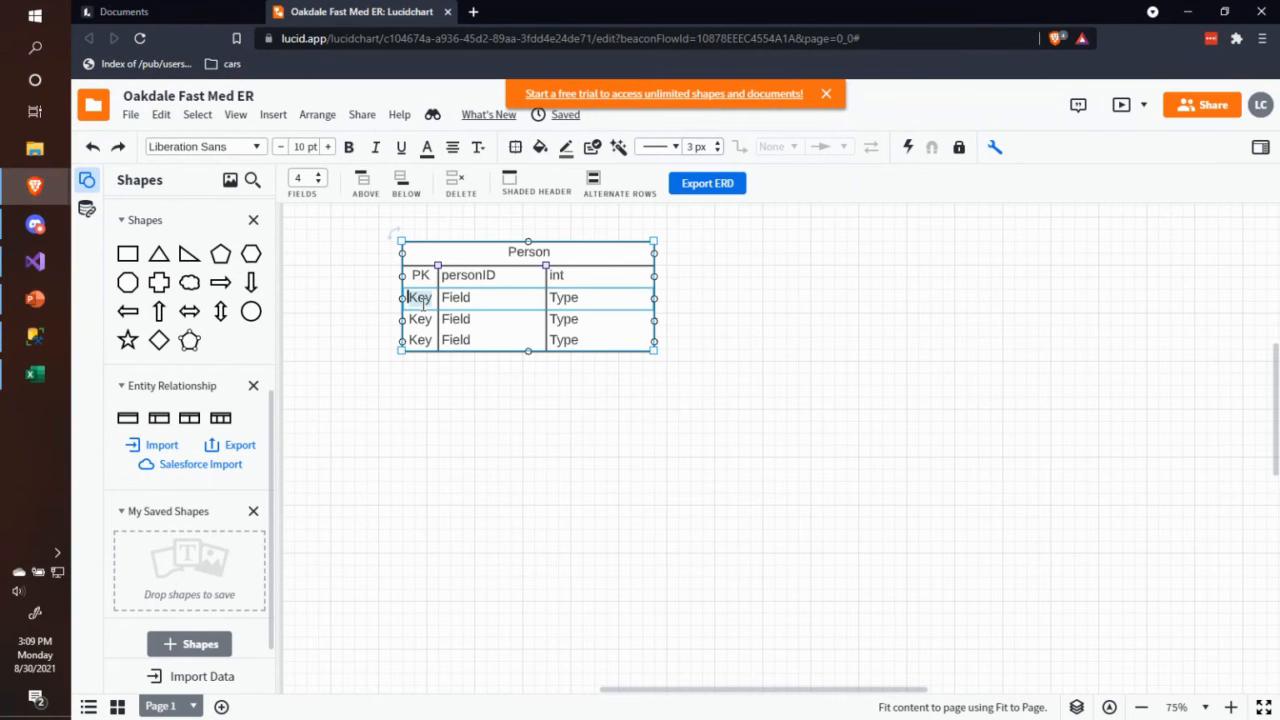
pyautogui.press('BackSpace')
pyautogui.press('Tab')
pyautogui.hotkey('alt', 'Tab')
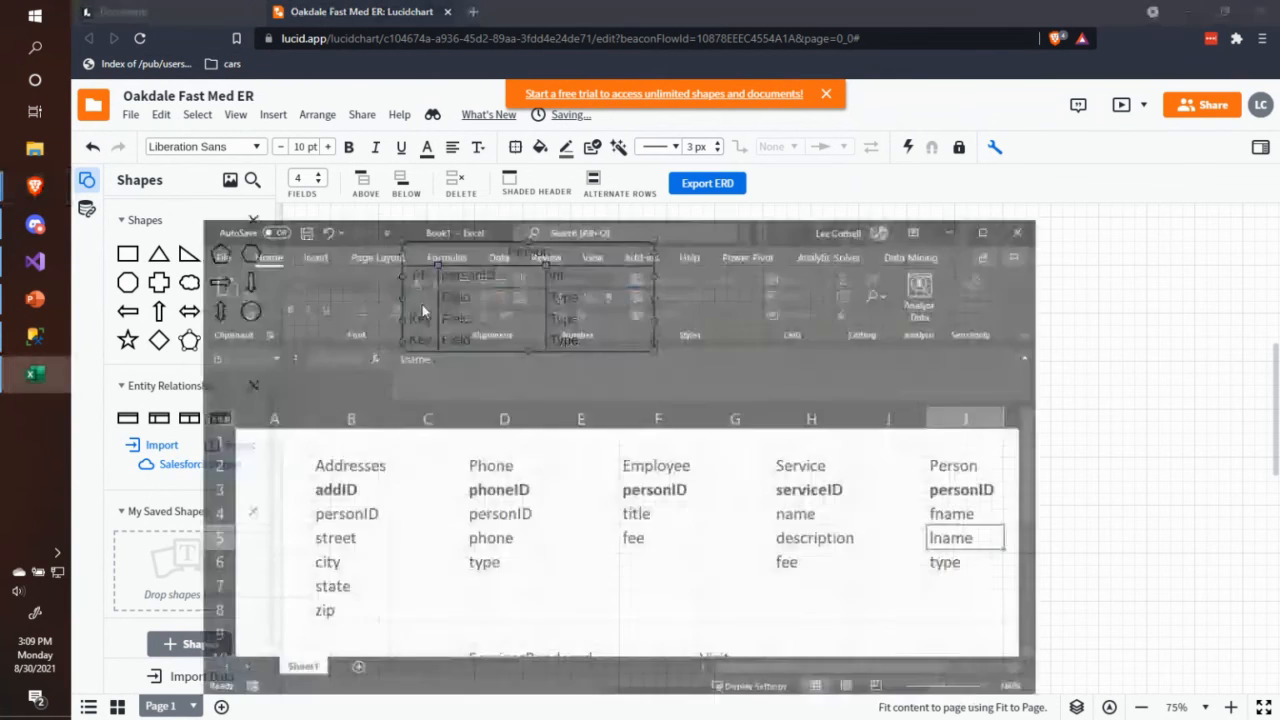
pyautogui.hotkey('alt', 'Tab')
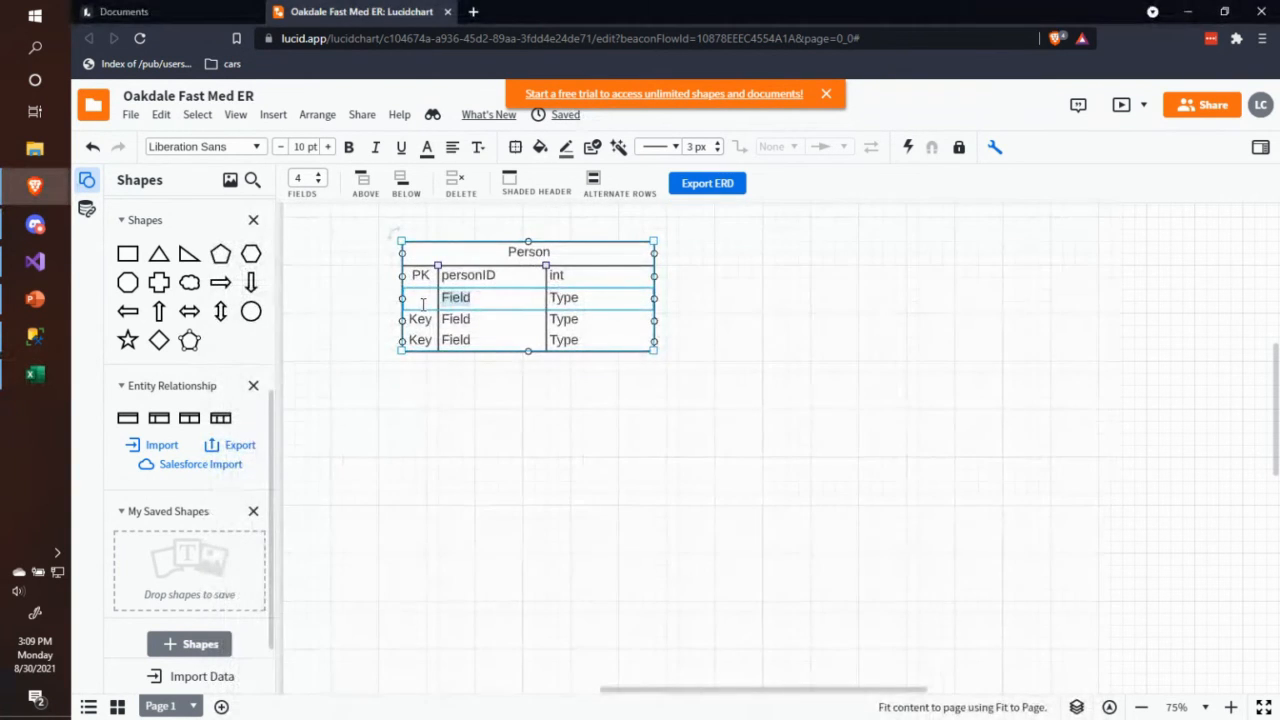
pyautogui.write('fname')
pyautogui.press('Tab')
pyautogui.write('varcha')
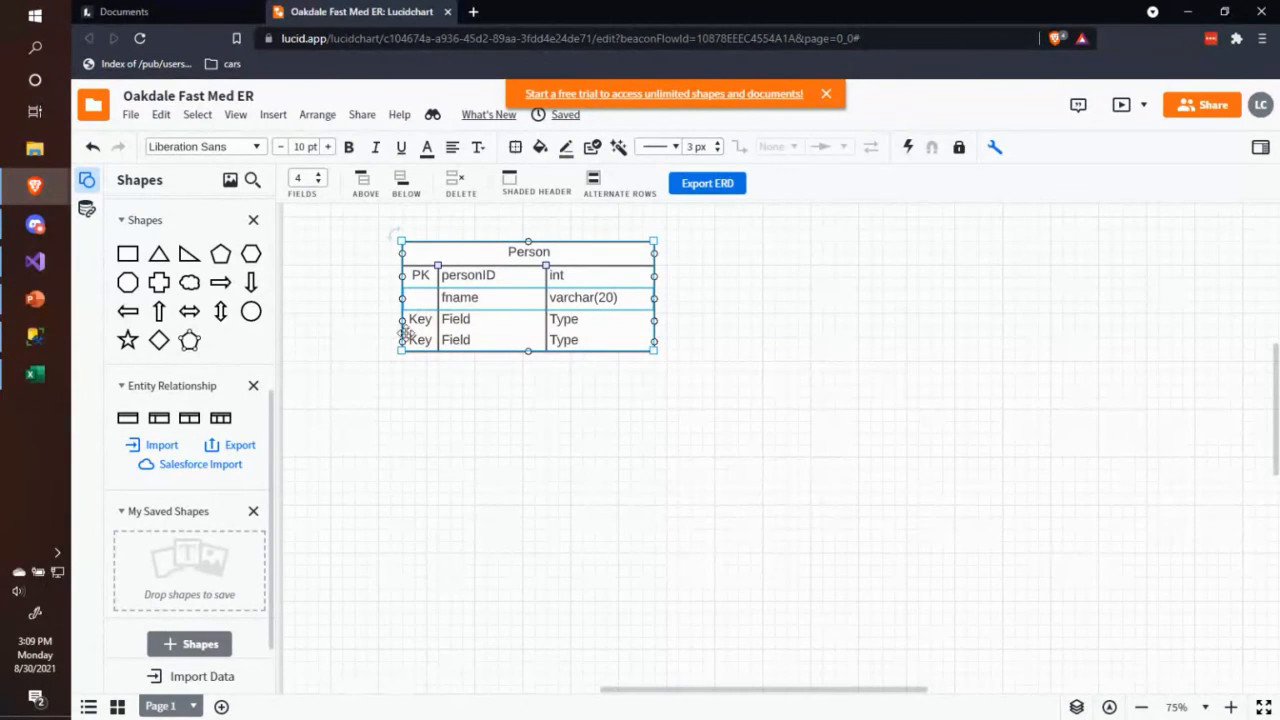
# - Fill the Person entity's third row with a blank key, field lname and type varchar(50)
pyautogui.click(421, 319)
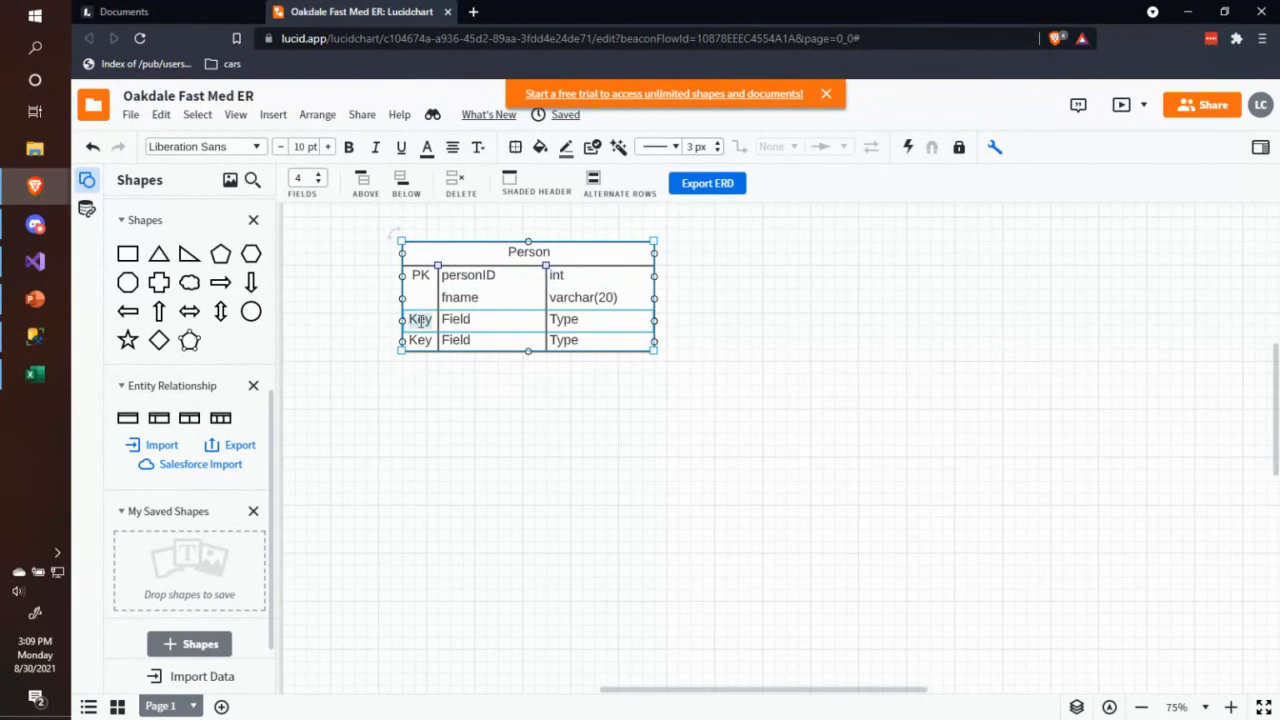
pyautogui.press('BackSpace')
pyautogui.press('Tab')
pyautogui.press('BackSpace')
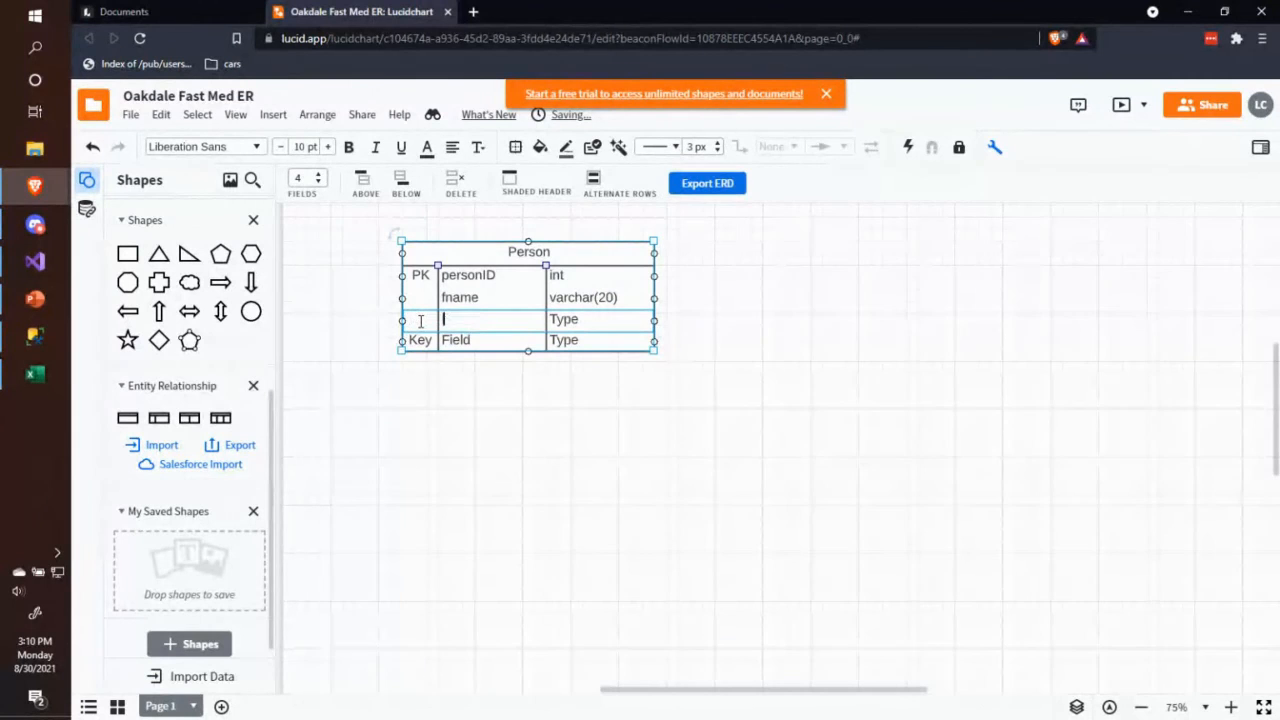
pyautogui.write('lname')
pyautogui.press('Tab')
pyautogui.write('varcha')
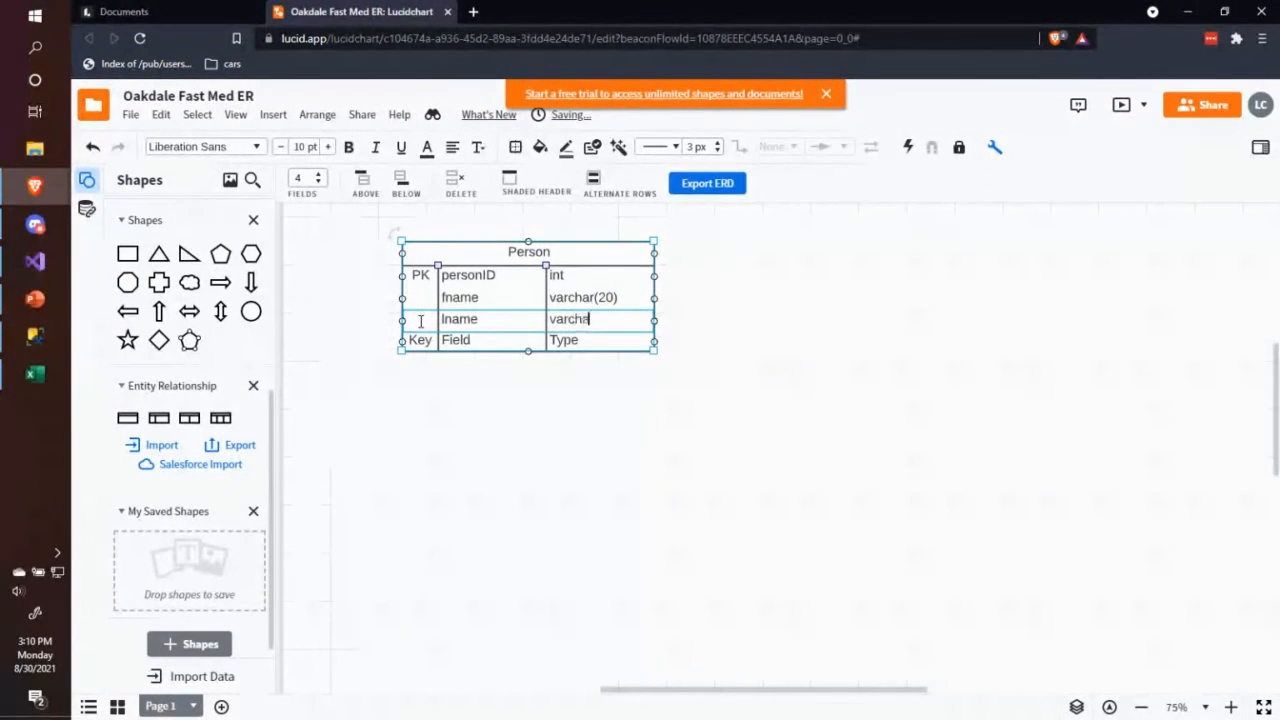
pyautogui.write('r(50')
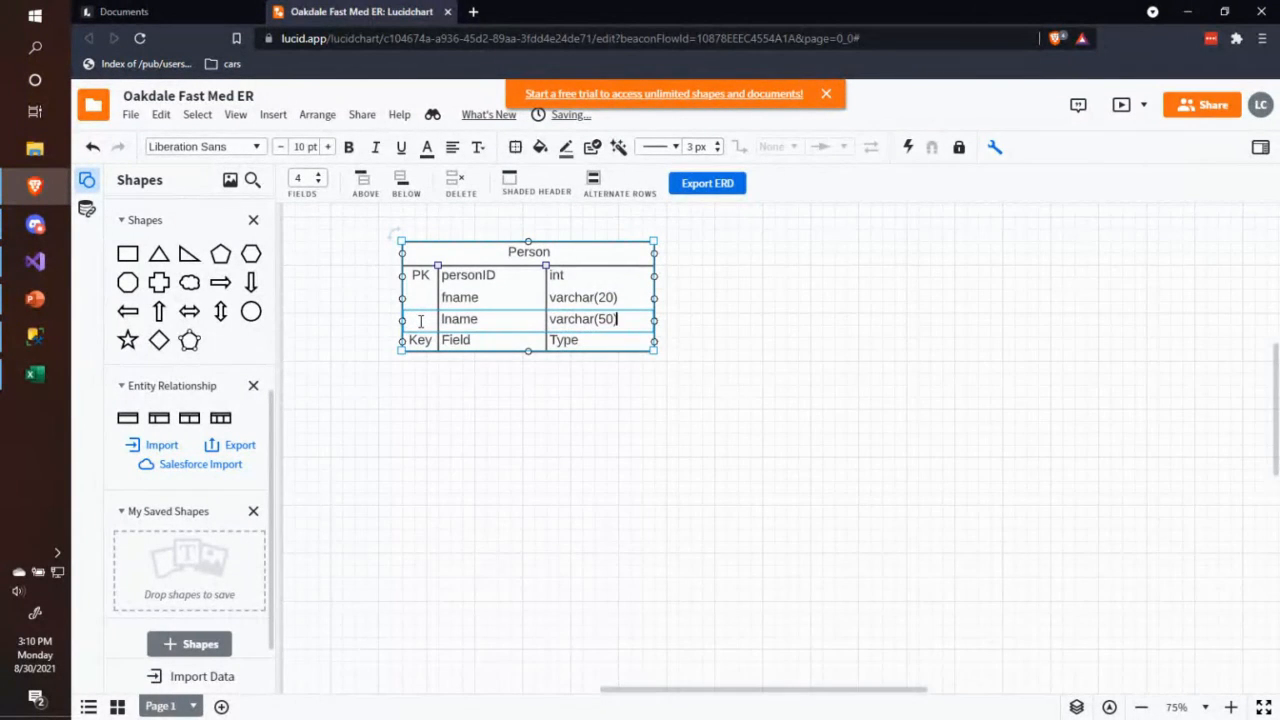
pyautogui.write(')')
# - Fill the Person entity's fourth row with a blank key, field type and data type char(5)
pyautogui.press('Tab')
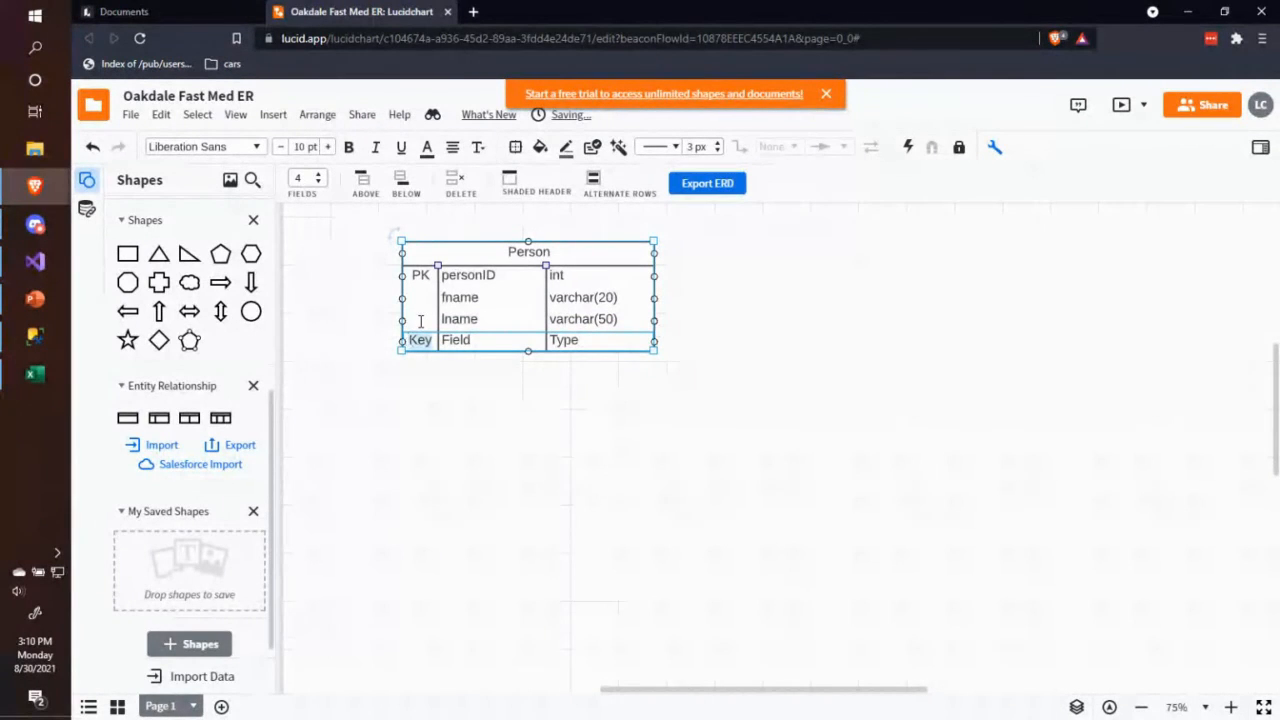
pyautogui.press('BackSpace')
pyautogui.press('Tab')
pyautogui.press('BackSpace')
pyautogui.write('type')
pyautogui.press('Tab')
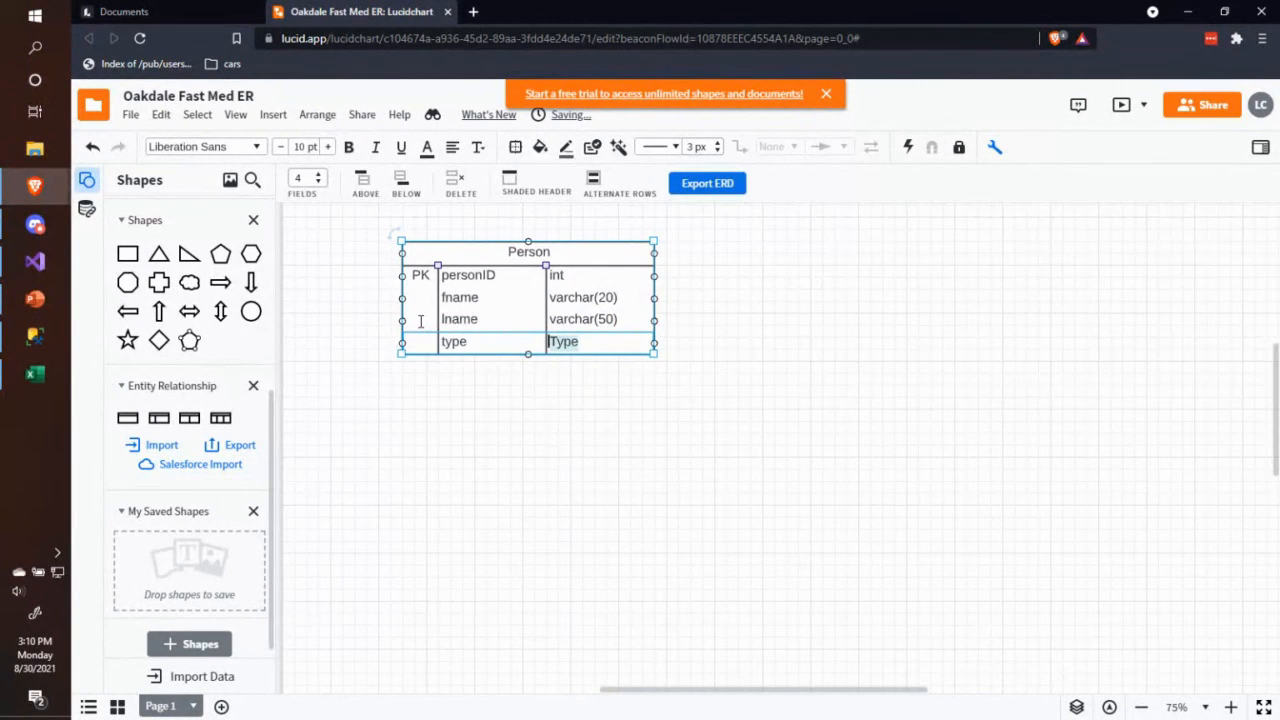
pyautogui.write('char(5)')
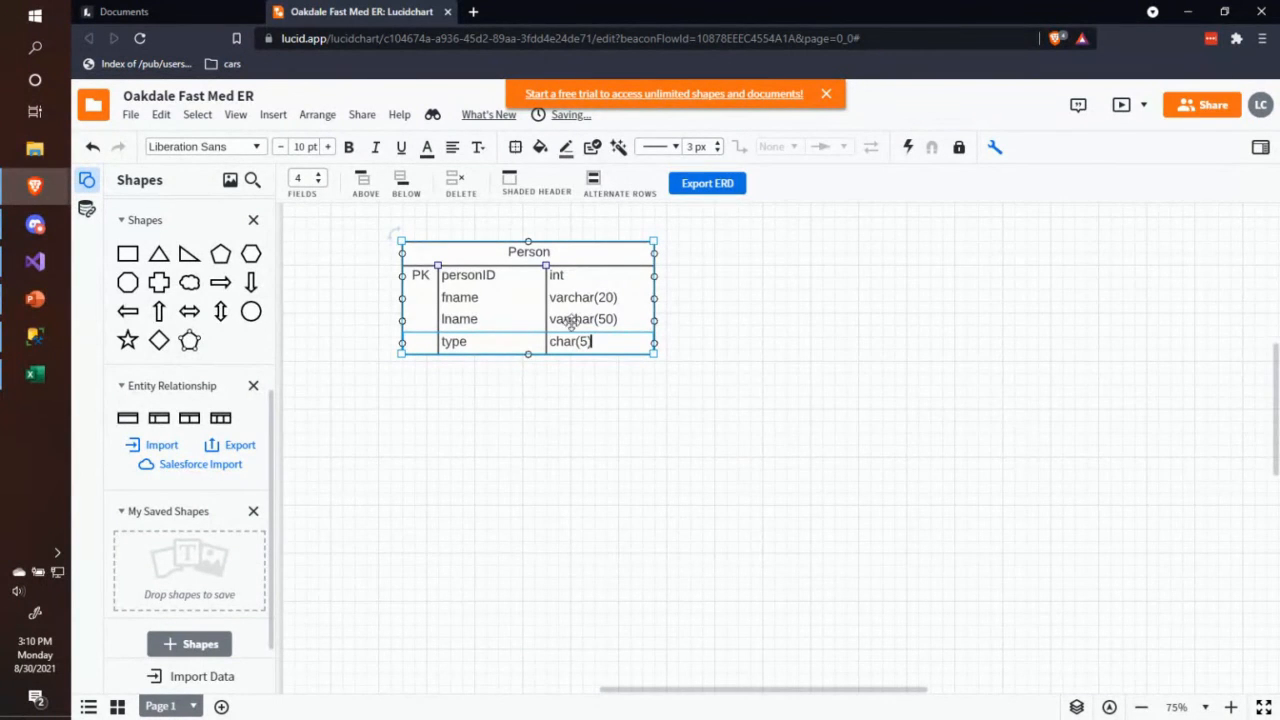
pyautogui.click(702, 318)
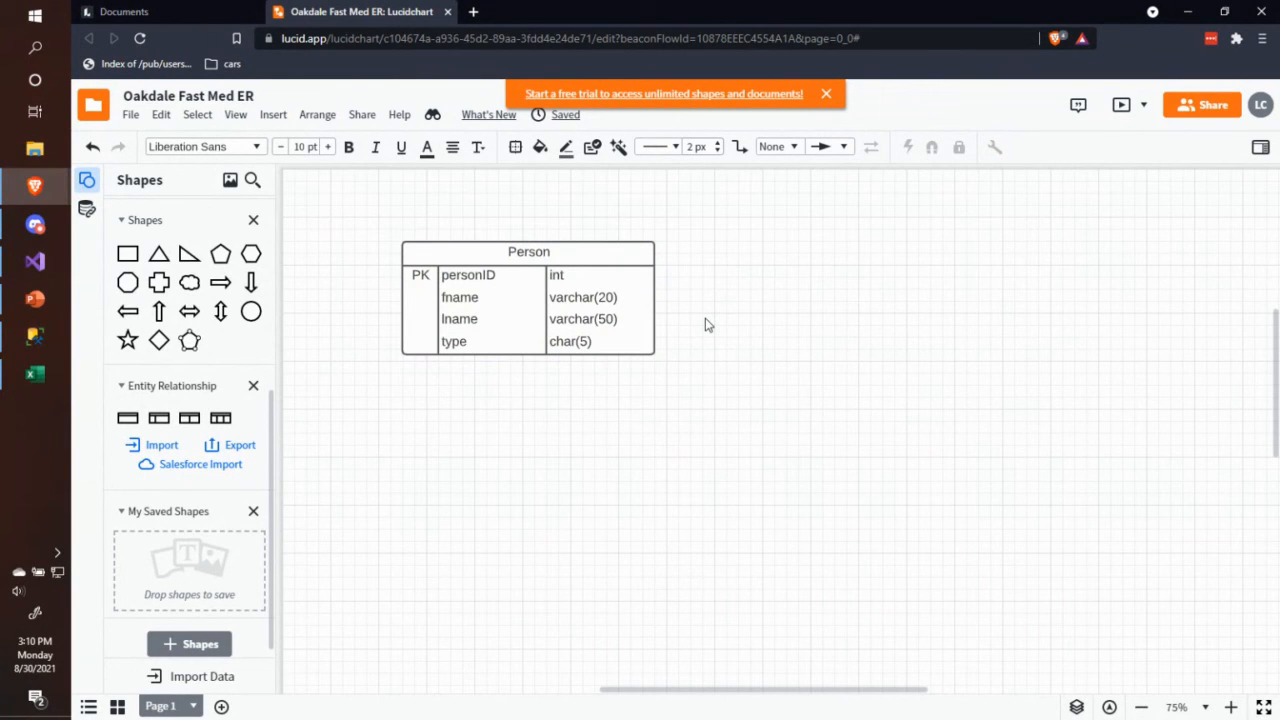
# - Try a salmon fill on the Person entity, replace it with muted purple, and deselect the entity
pyautogui.click(550, 246)
pyautogui.click(540, 147)
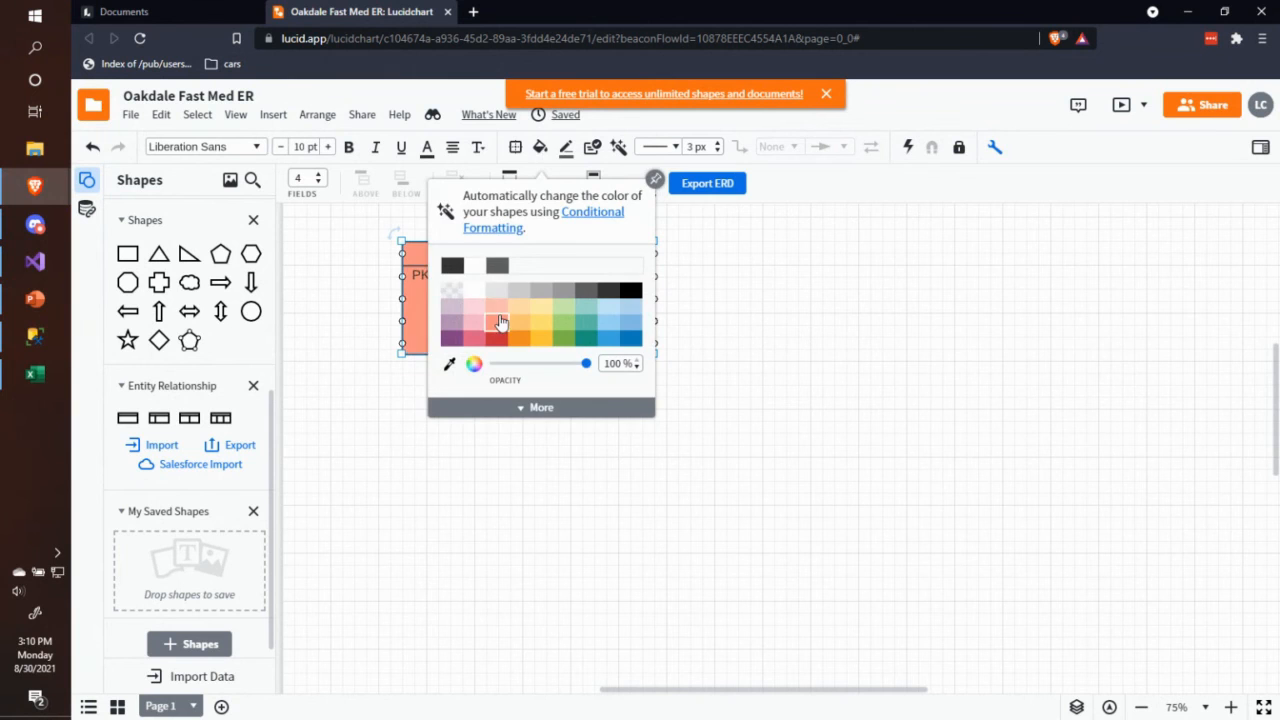
pyautogui.click(500, 322)
pyautogui.click(540, 147)
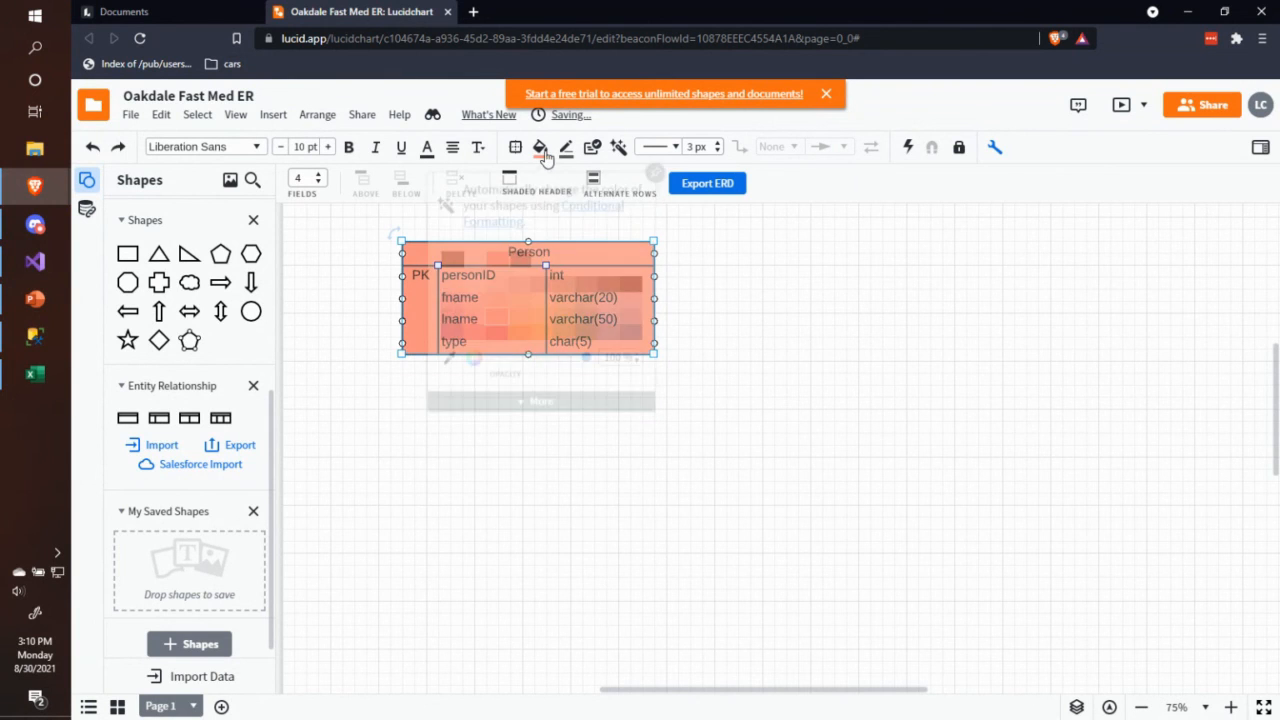
pyautogui.click(455, 328)
pyautogui.click(736, 257)
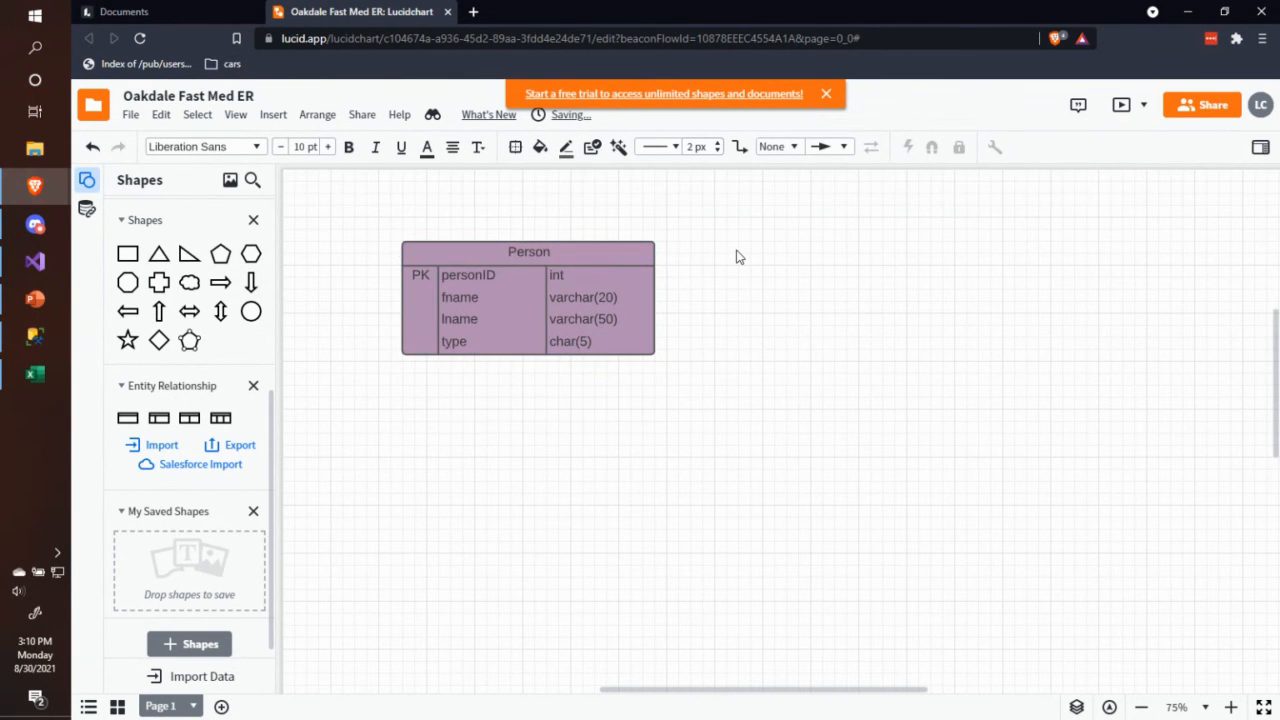